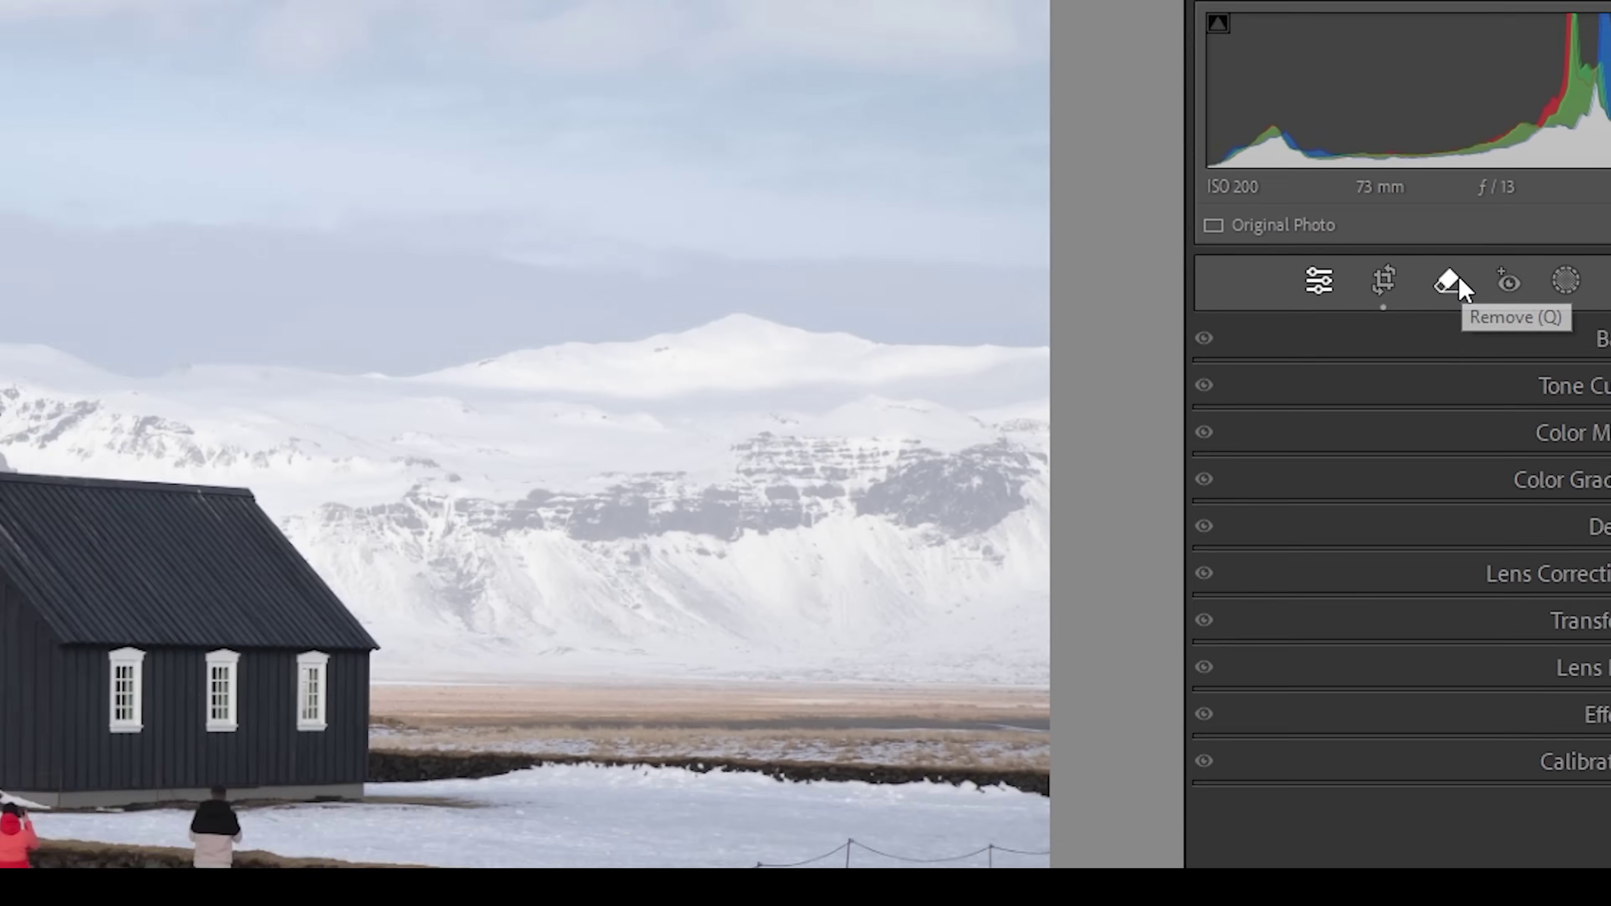
Step: Open the Remove tool on the church photo and choose Heal mode for spot cleanup
click(1453, 282)
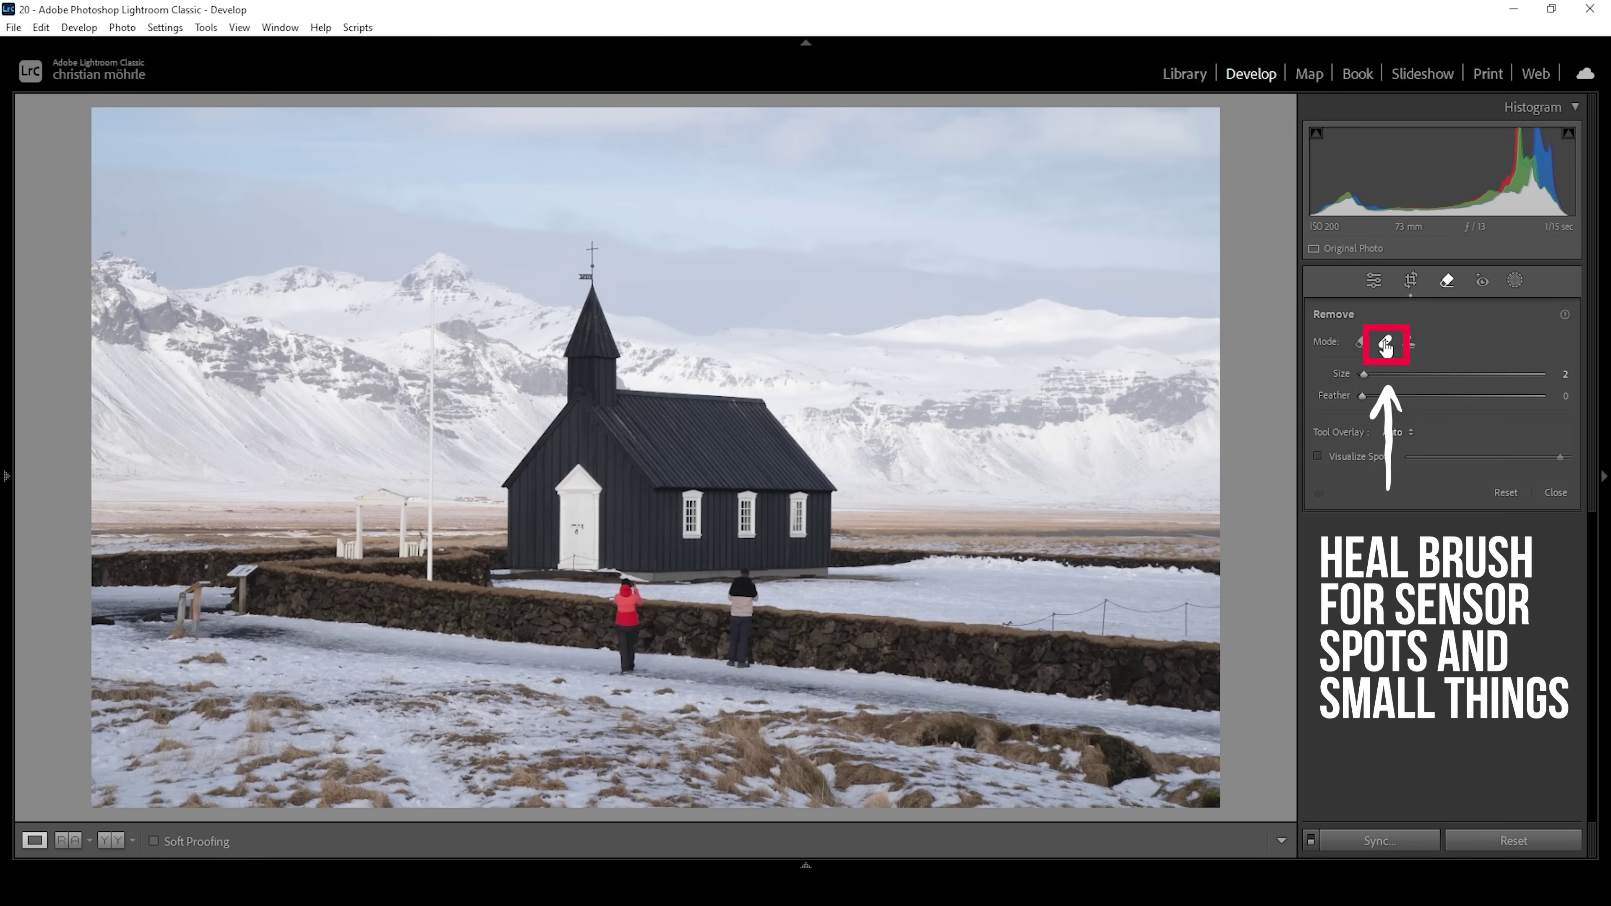
click(1386, 344)
Step: Switch to Remove mode with generative AI and Detect objects on, brush size 6
click(1363, 344)
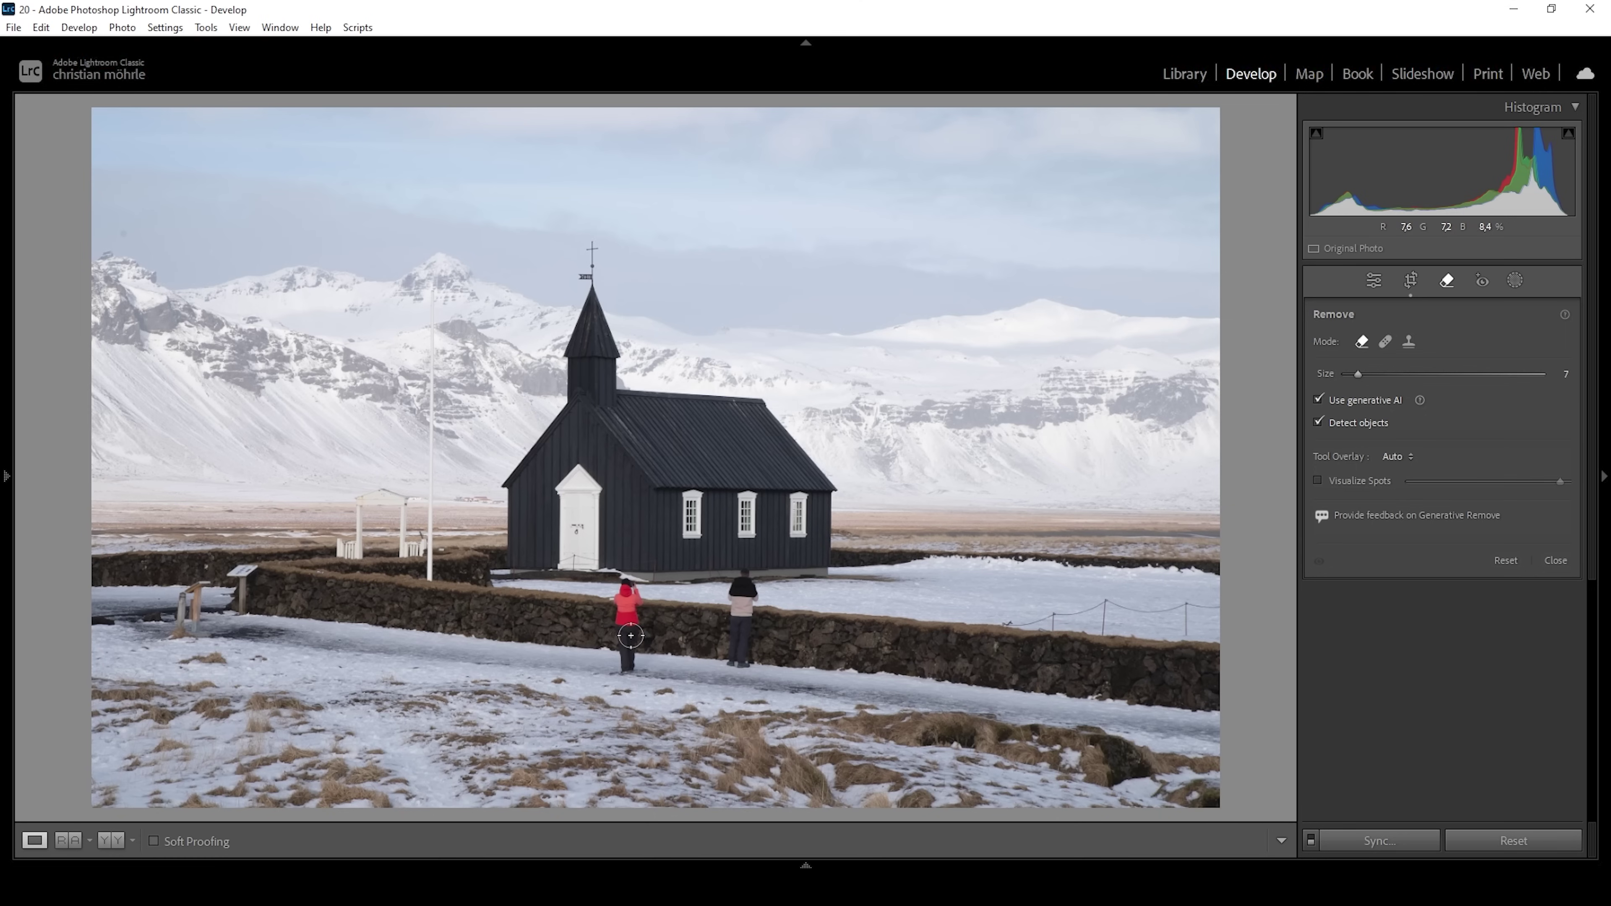
scroll(628, 636, down, 1)
Step: Mask the red-jacketed person and the second person down to their feet, then remove them
mouse_move(626, 666)
mouse_down()
mouse_move(623, 578)
mouse_move(637, 613)
mouse_move(624, 669)
mouse_up()
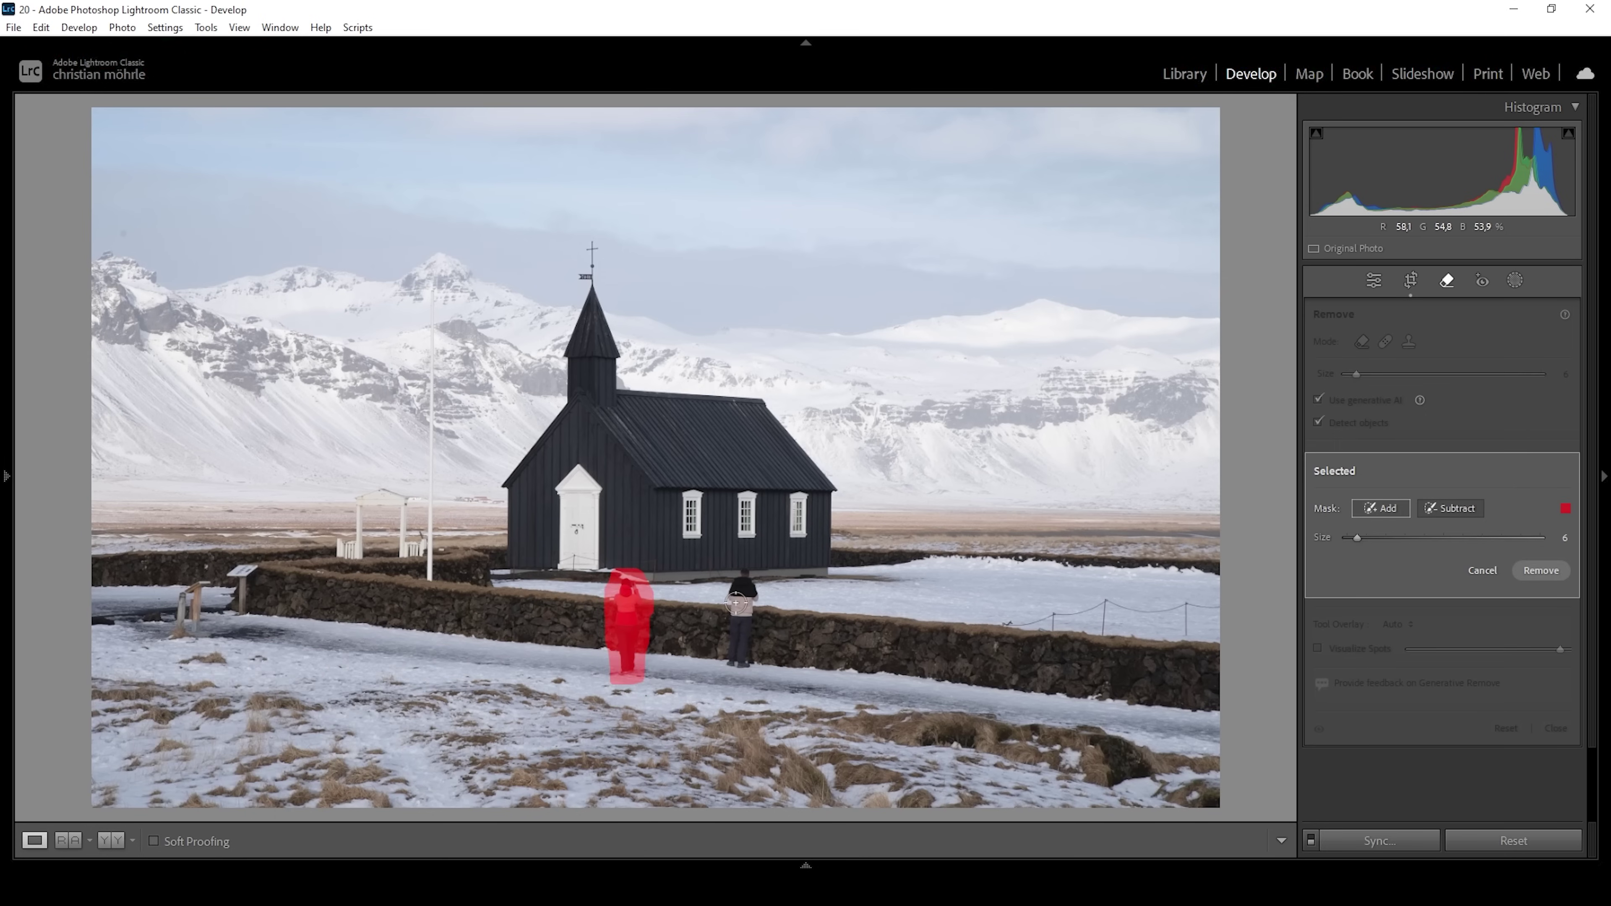
drag(745, 575, 738, 660)
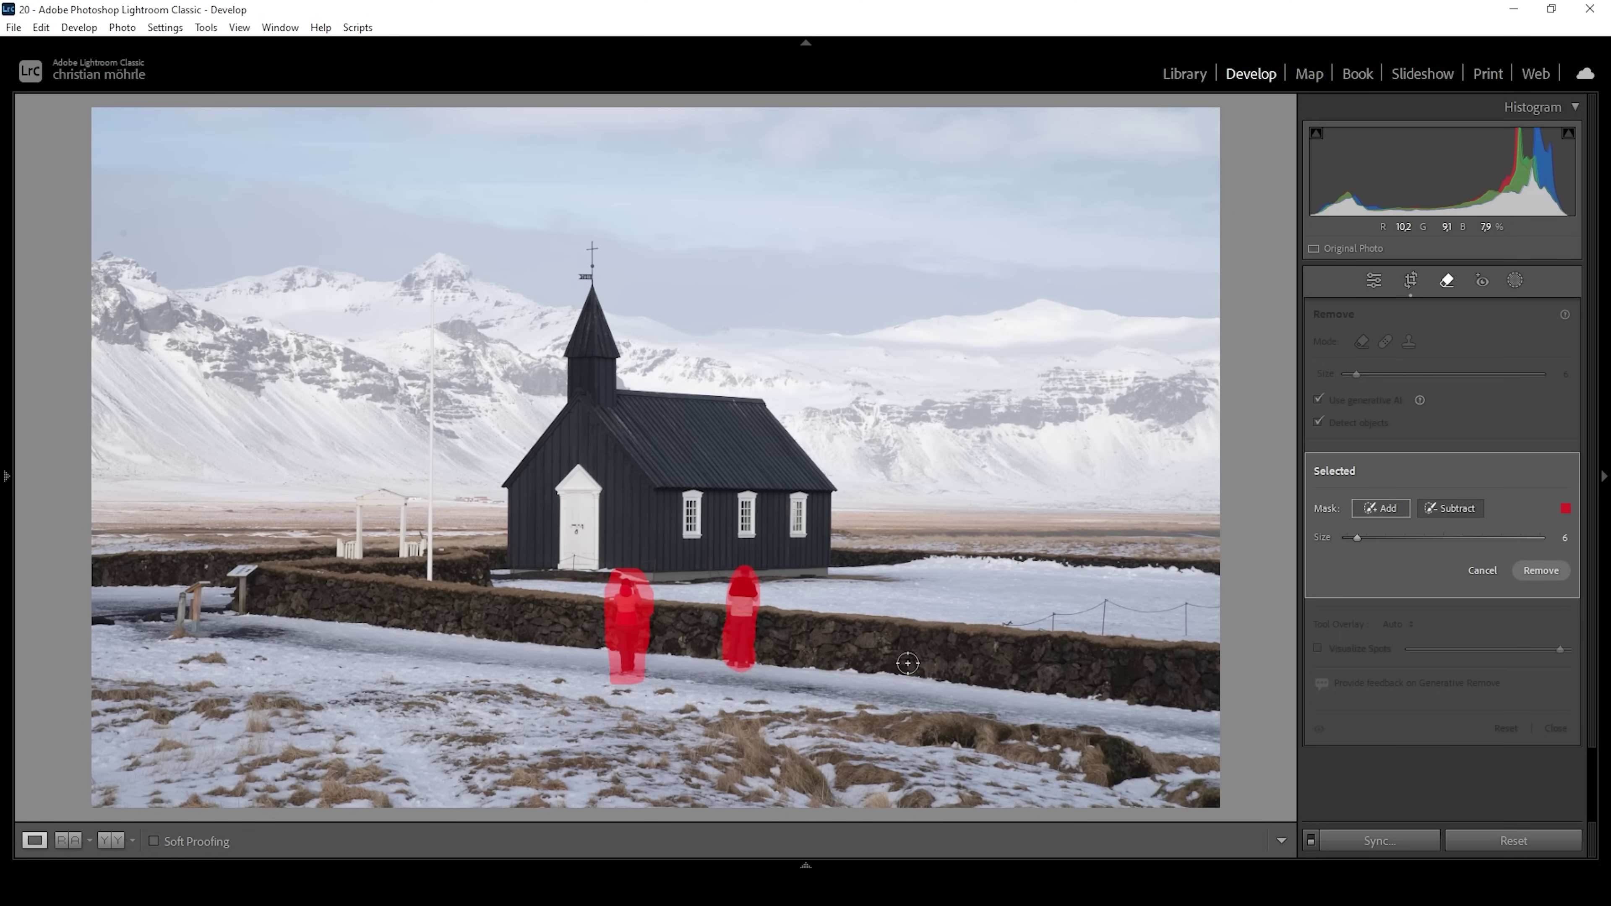
click(731, 664)
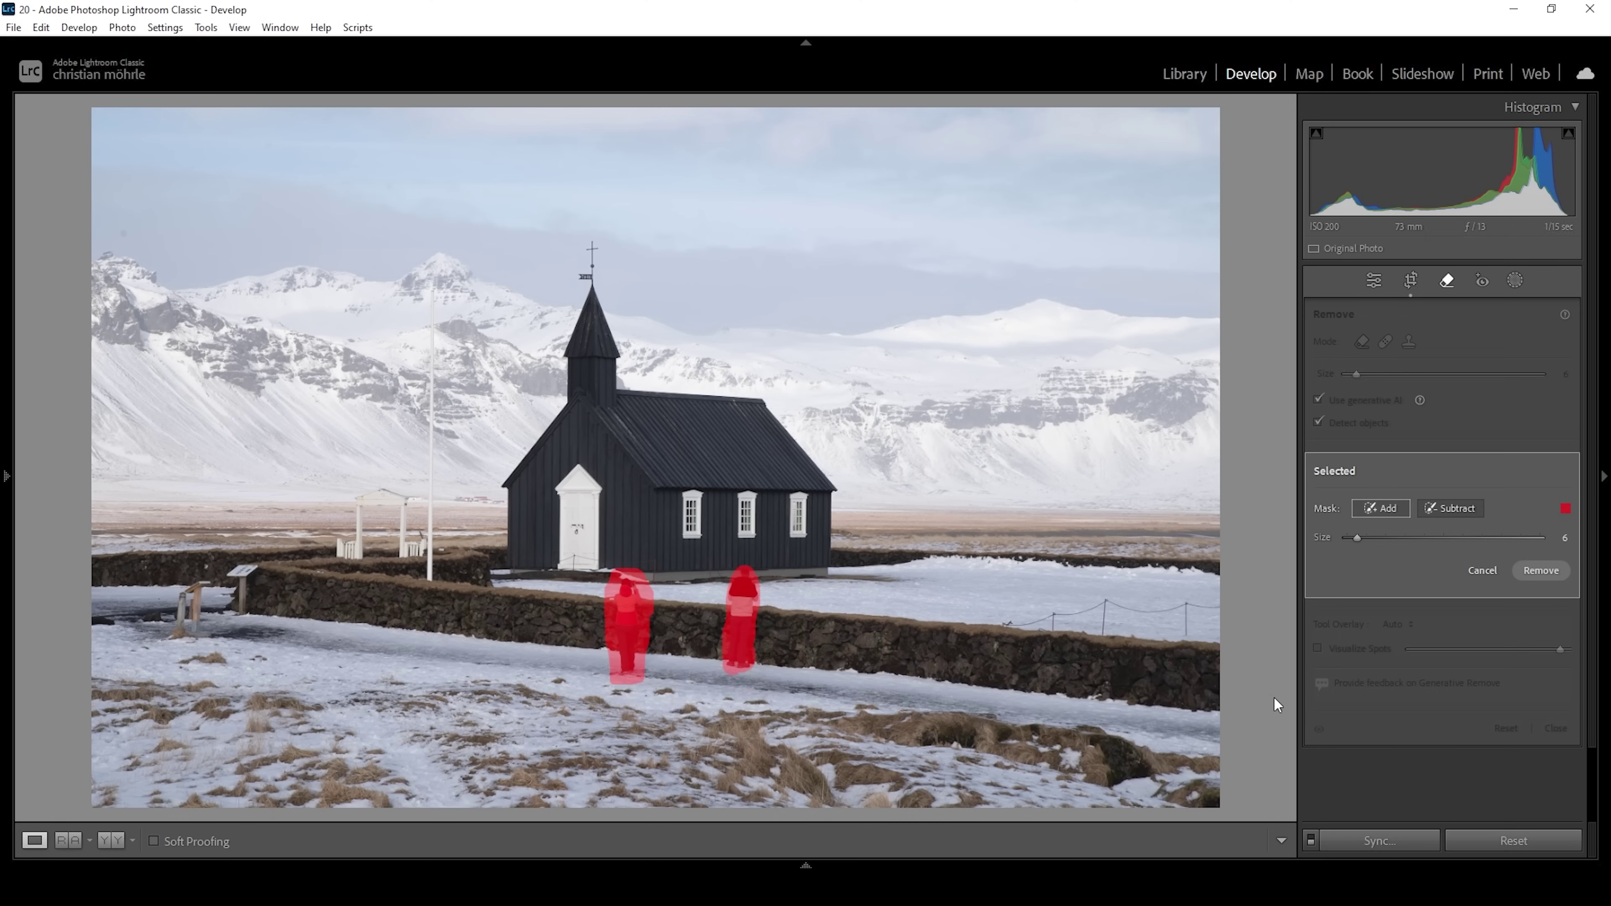
click(1540, 571)
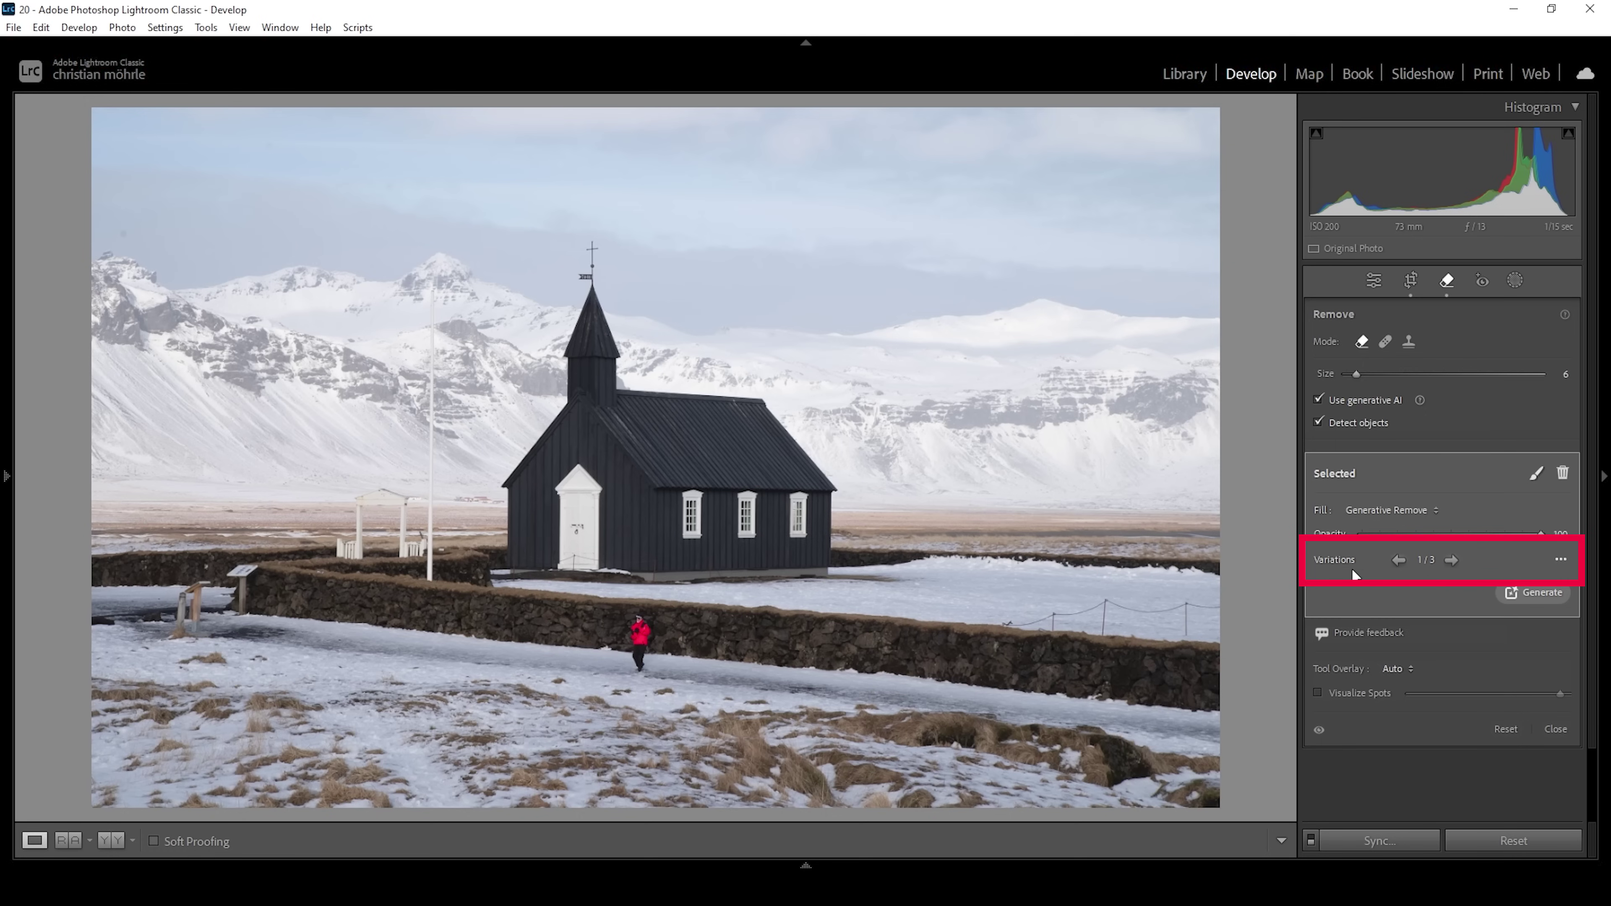
Step: Switch the generative fill to variation 2 of 3
click(1452, 561)
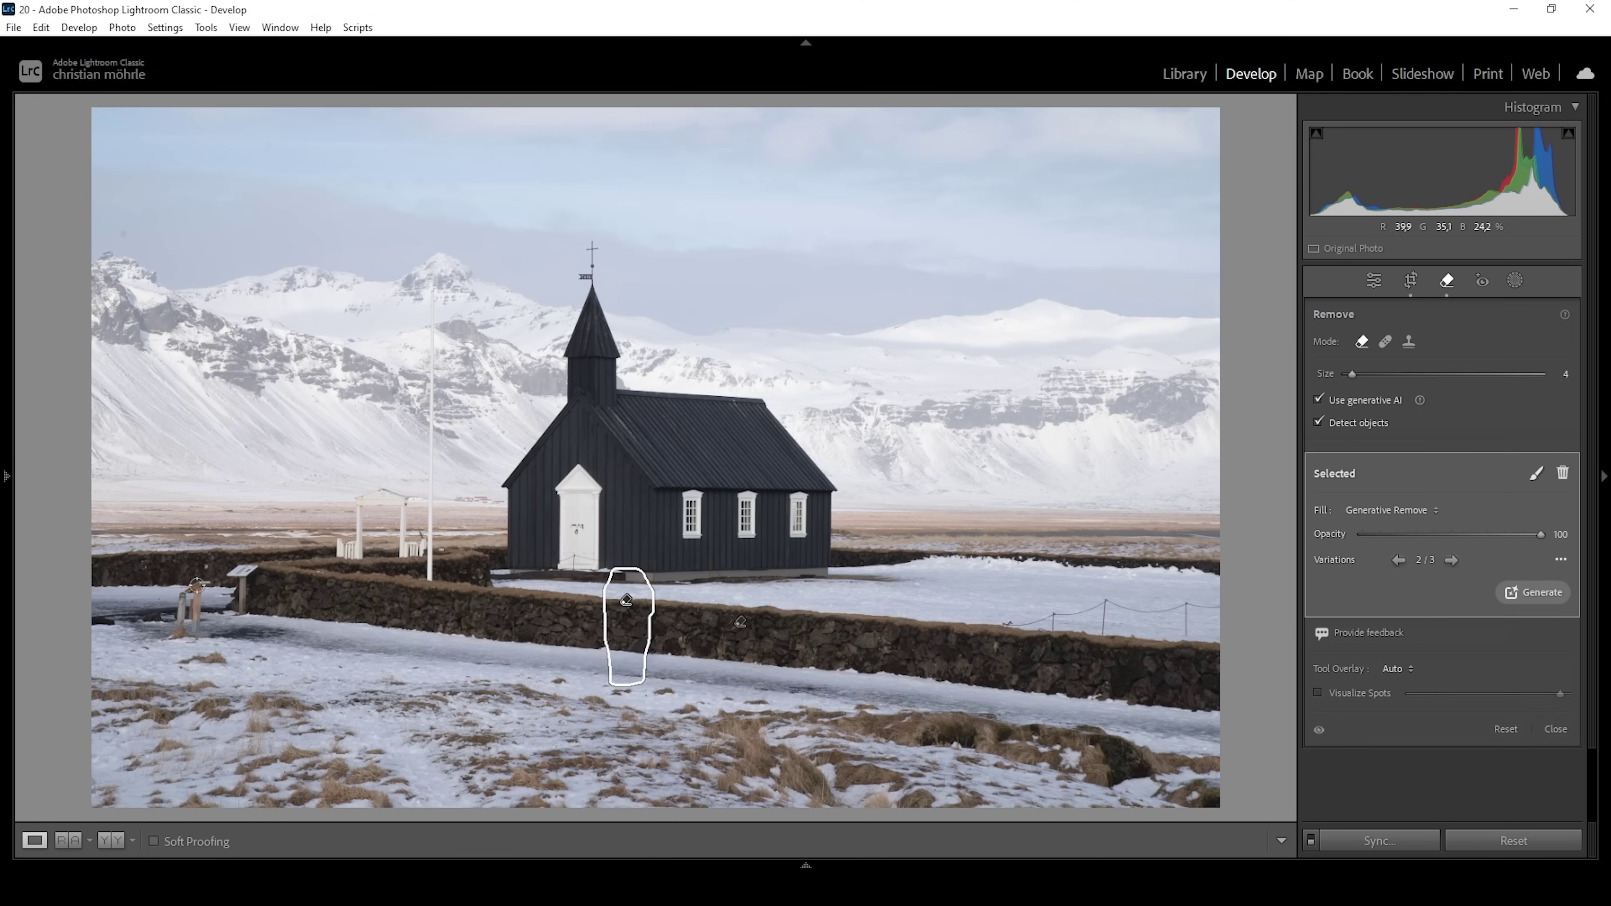
scroll(202, 584, down, 2)
Step: At brush size 4, erase the small post and sign at the left
mouse_move(203, 583)
mouse_down()
mouse_move(179, 590)
mouse_move(177, 627)
mouse_move(193, 594)
mouse_up()
click(244, 581)
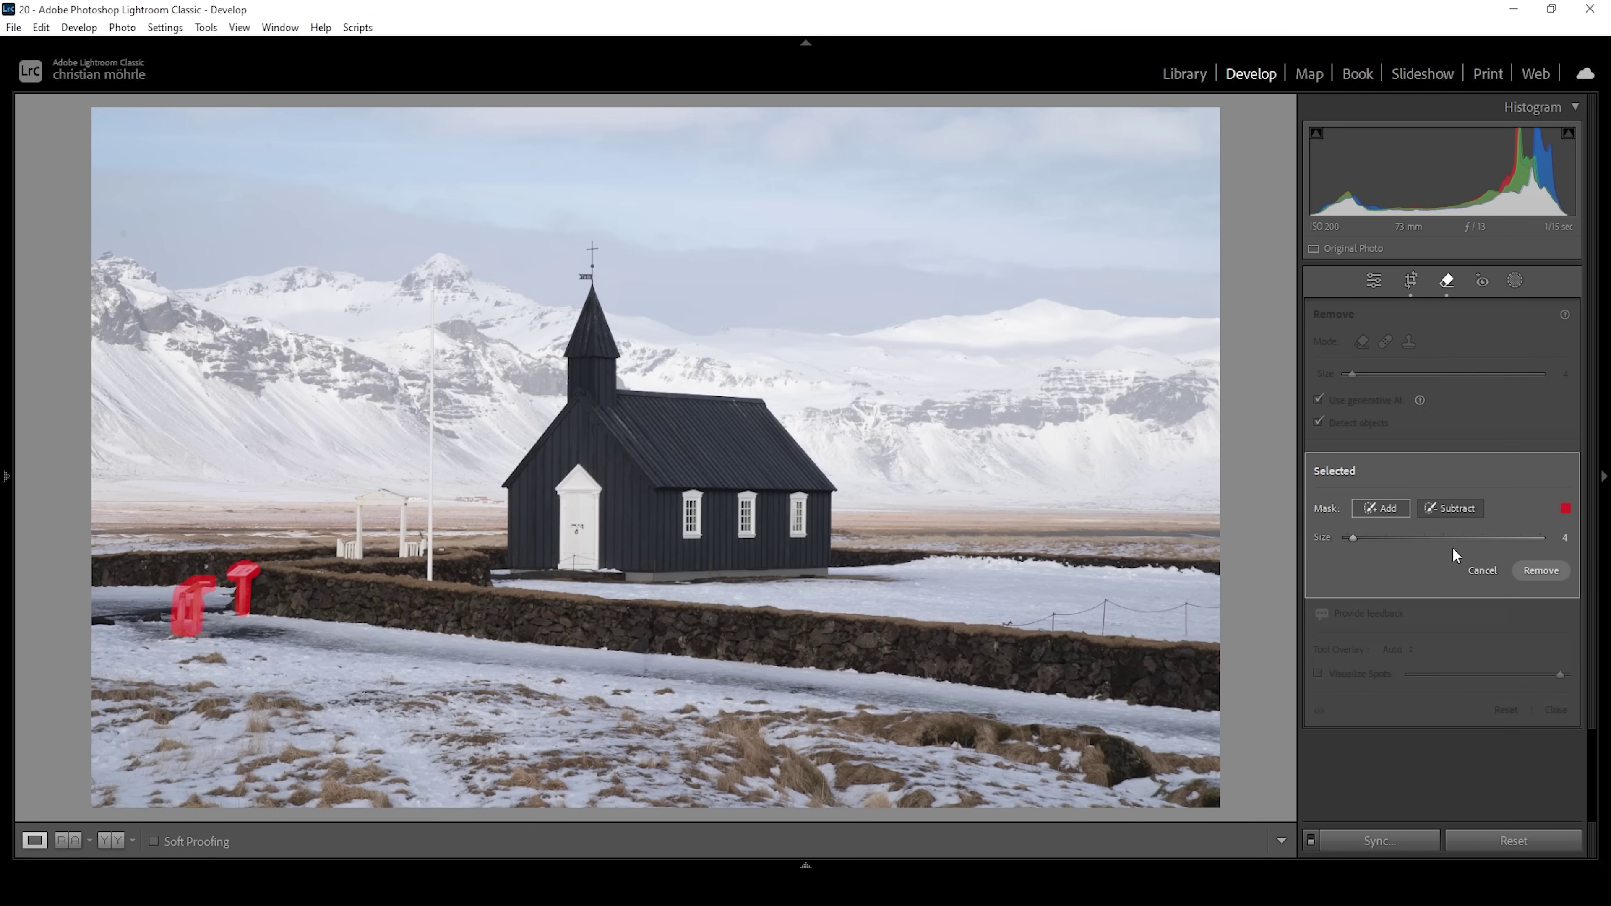
click(1551, 573)
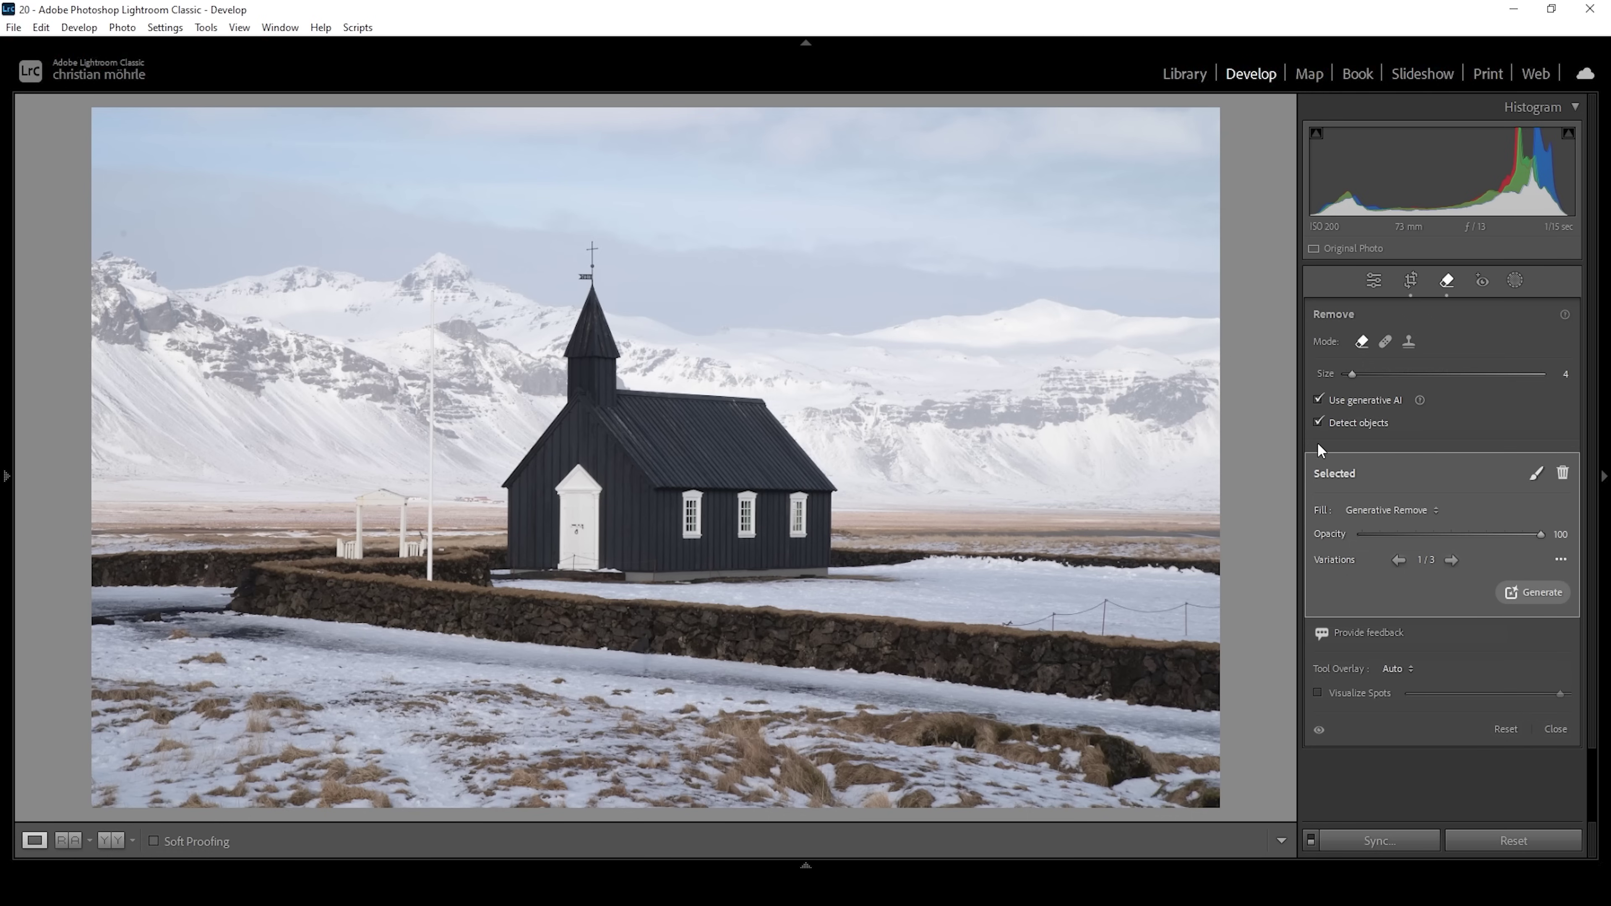
Step: With Detect objects turned off, paint over and erase the flagpole beside the church
click(1320, 423)
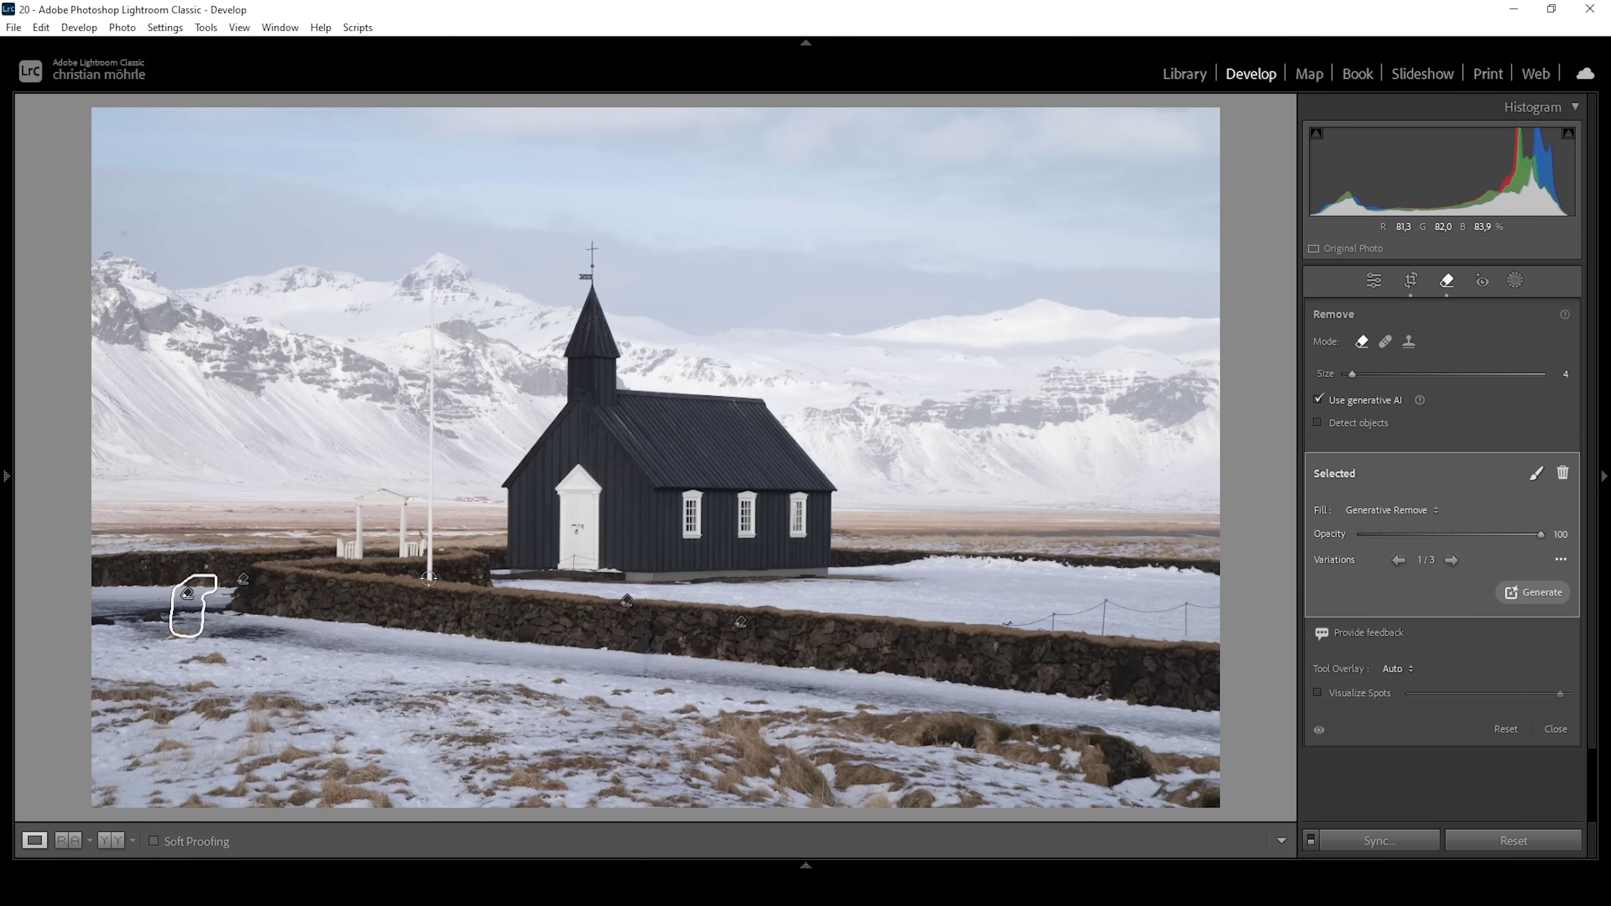
drag(429, 578, 434, 292)
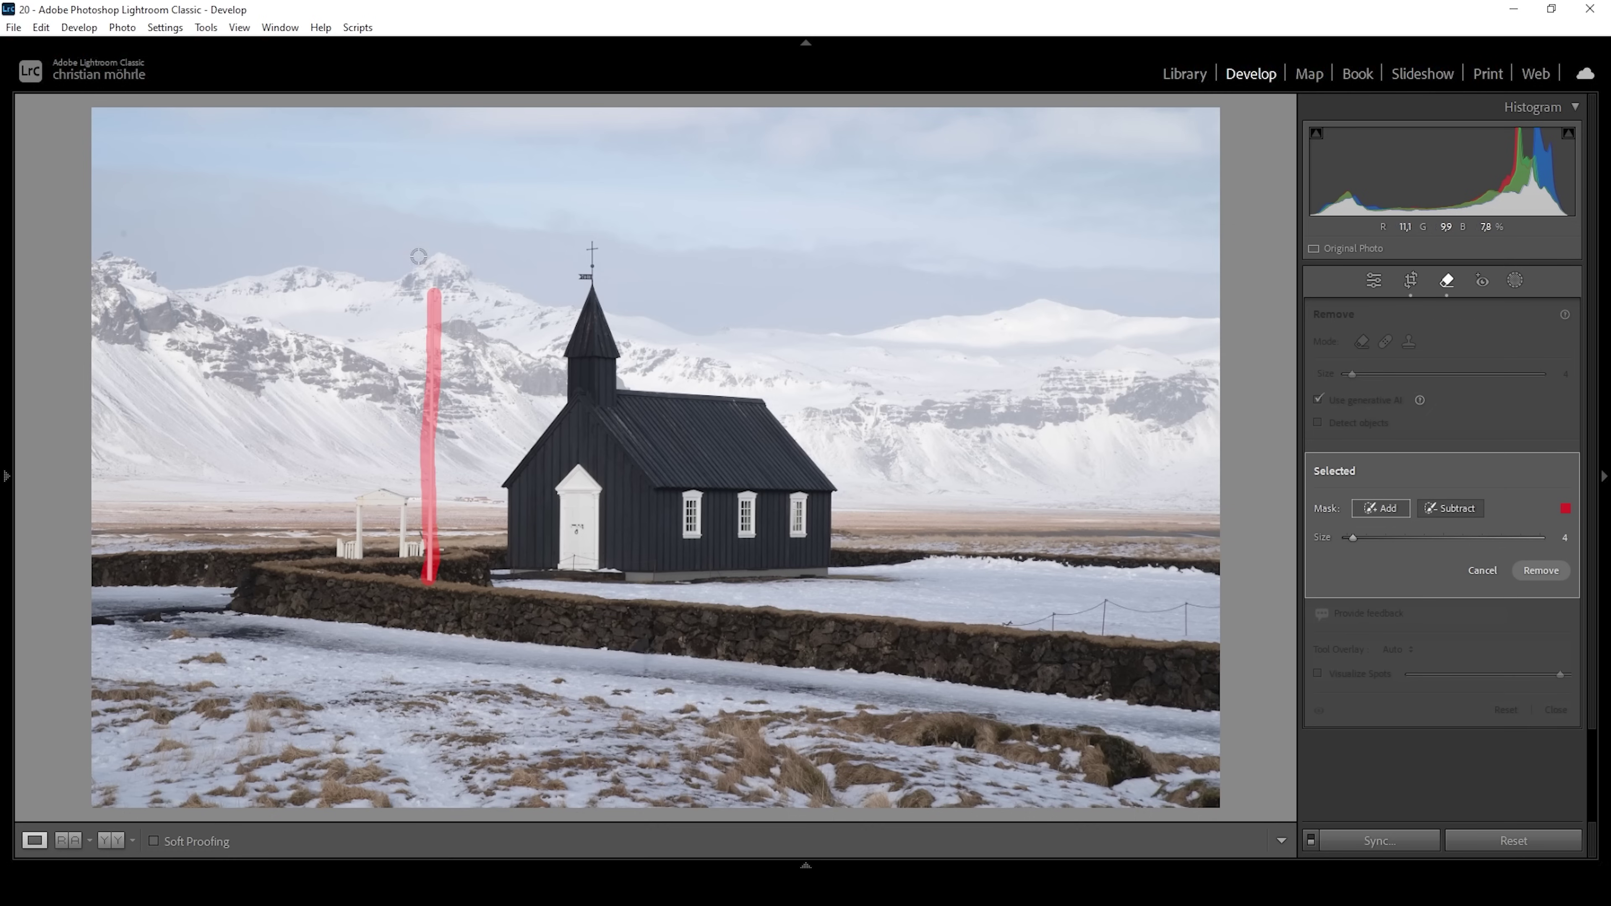
click(1541, 569)
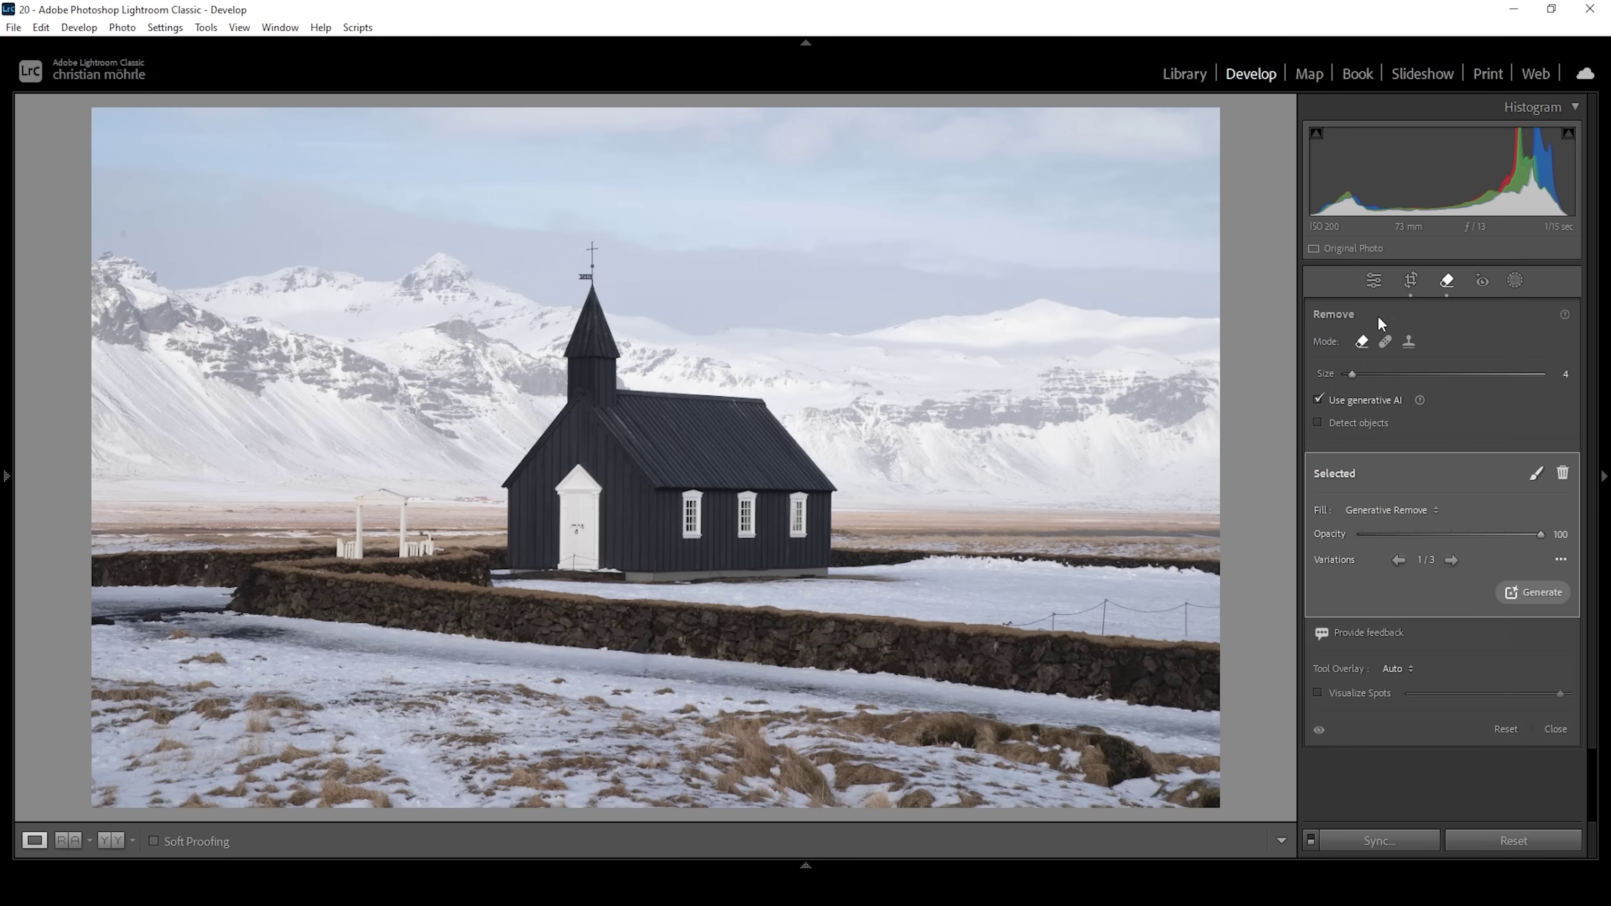
click(1385, 346)
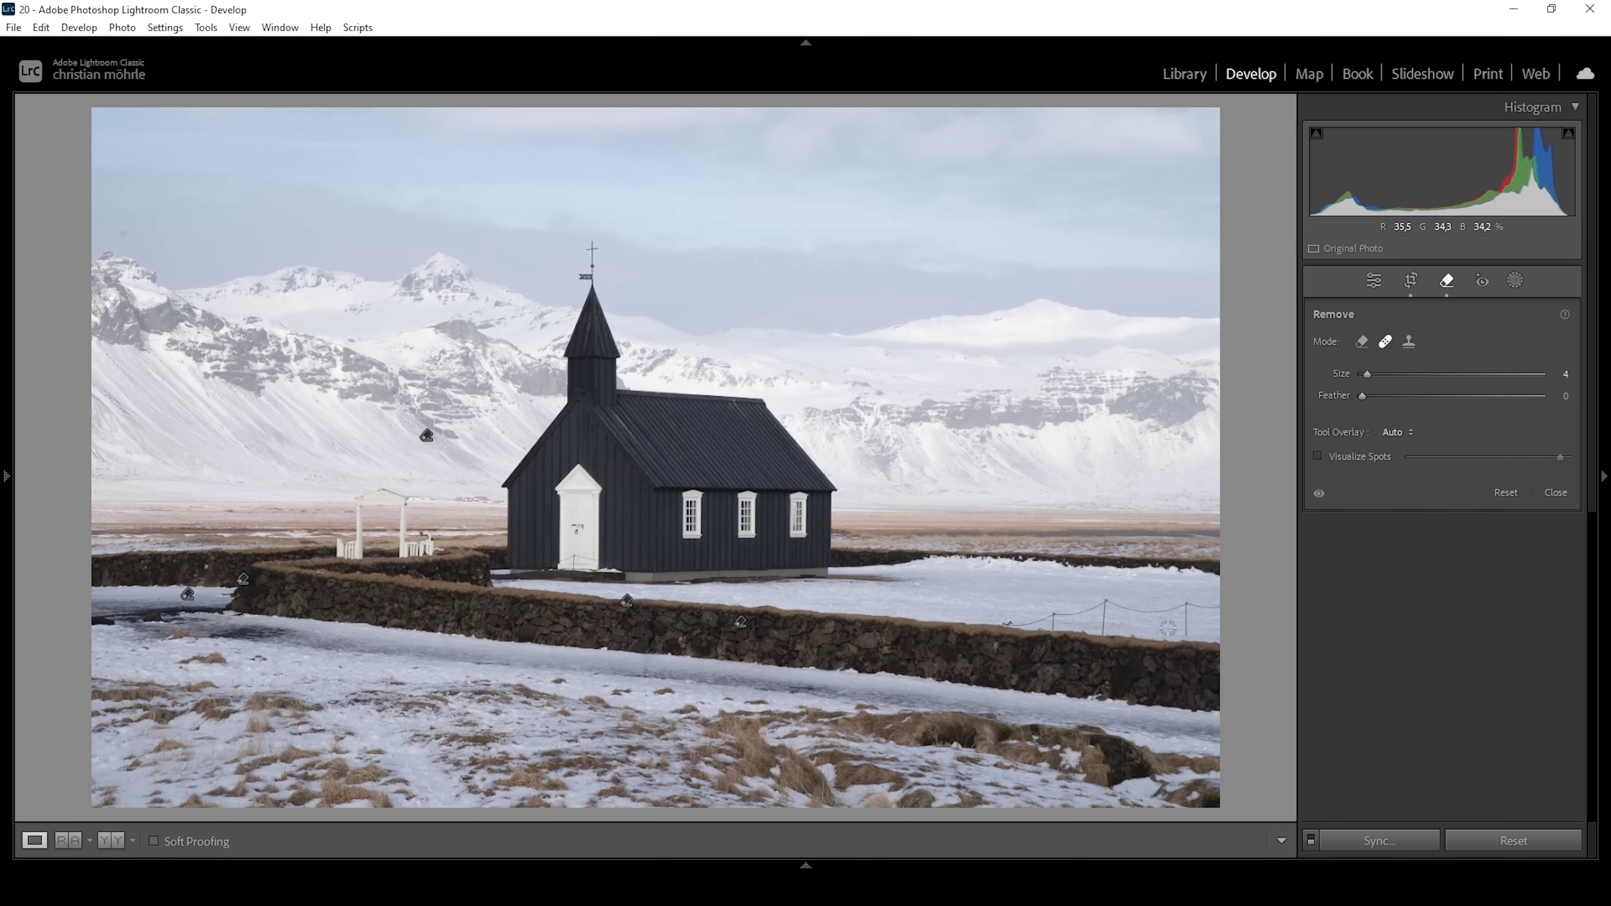
Step: Zoom into the snow by the wall and heal the small stake and the purple streak
key(q)
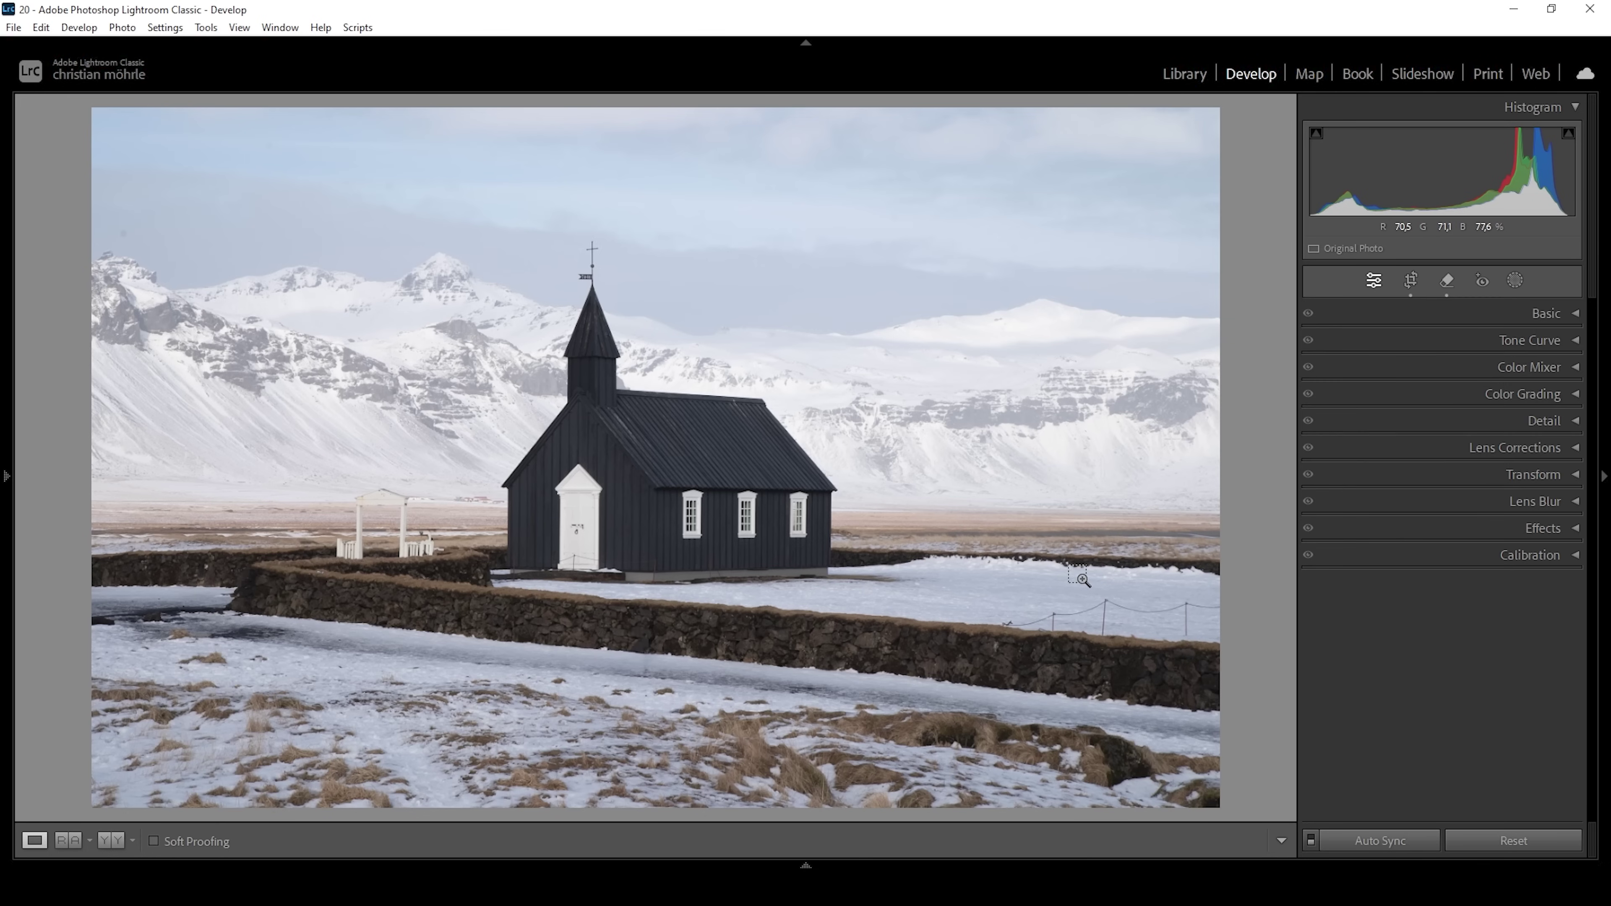
drag(1082, 577, 1199, 650)
key(q)
mouse_move(438, 669)
mouse_down()
mouse_move(472, 314)
mouse_move(502, 341)
mouse_move(695, 408)
mouse_move(1084, 418)
mouse_move(1237, 350)
mouse_move(1242, 671)
mouse_up()
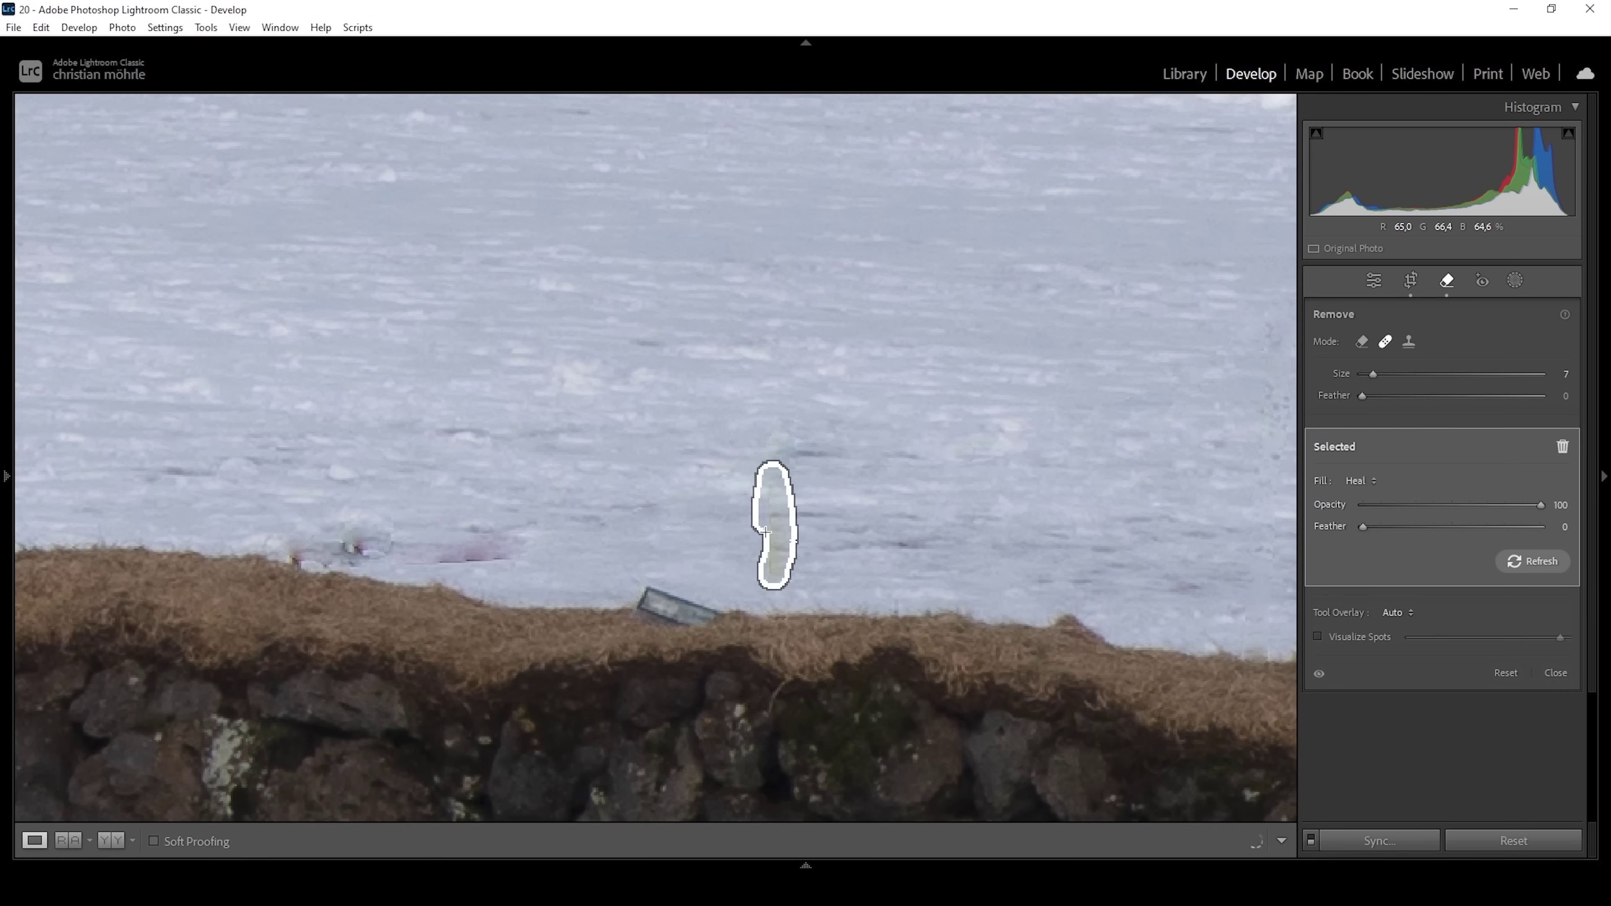
mouse_move(781, 539)
mouse_down()
mouse_move(748, 526)
mouse_move(790, 489)
mouse_move(775, 470)
mouse_up()
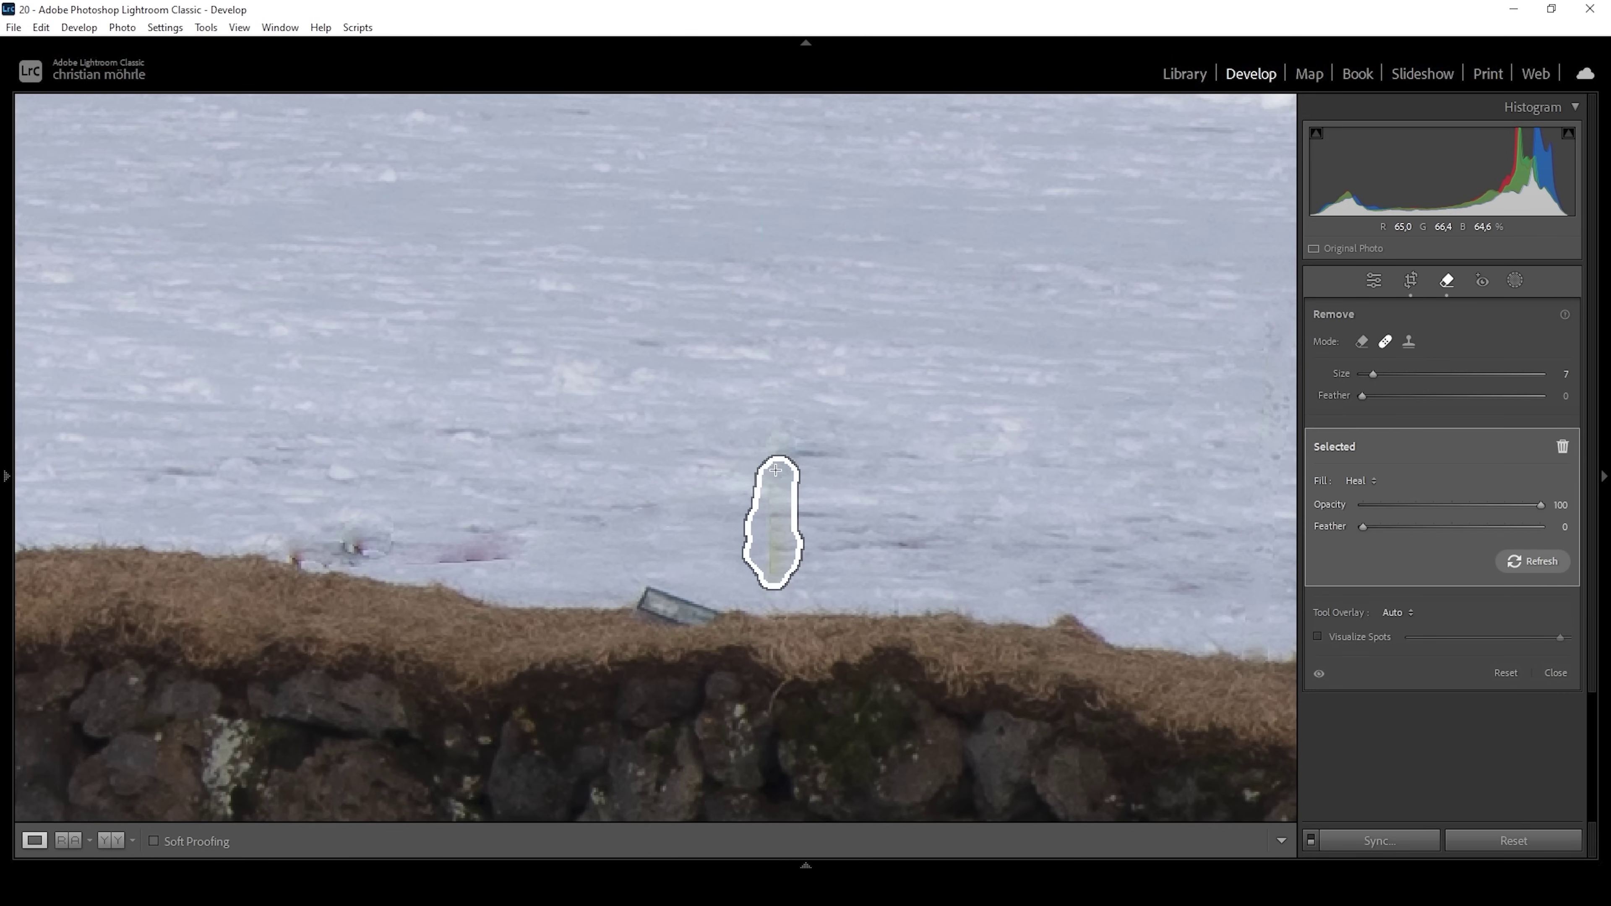
drag(779, 571, 778, 570)
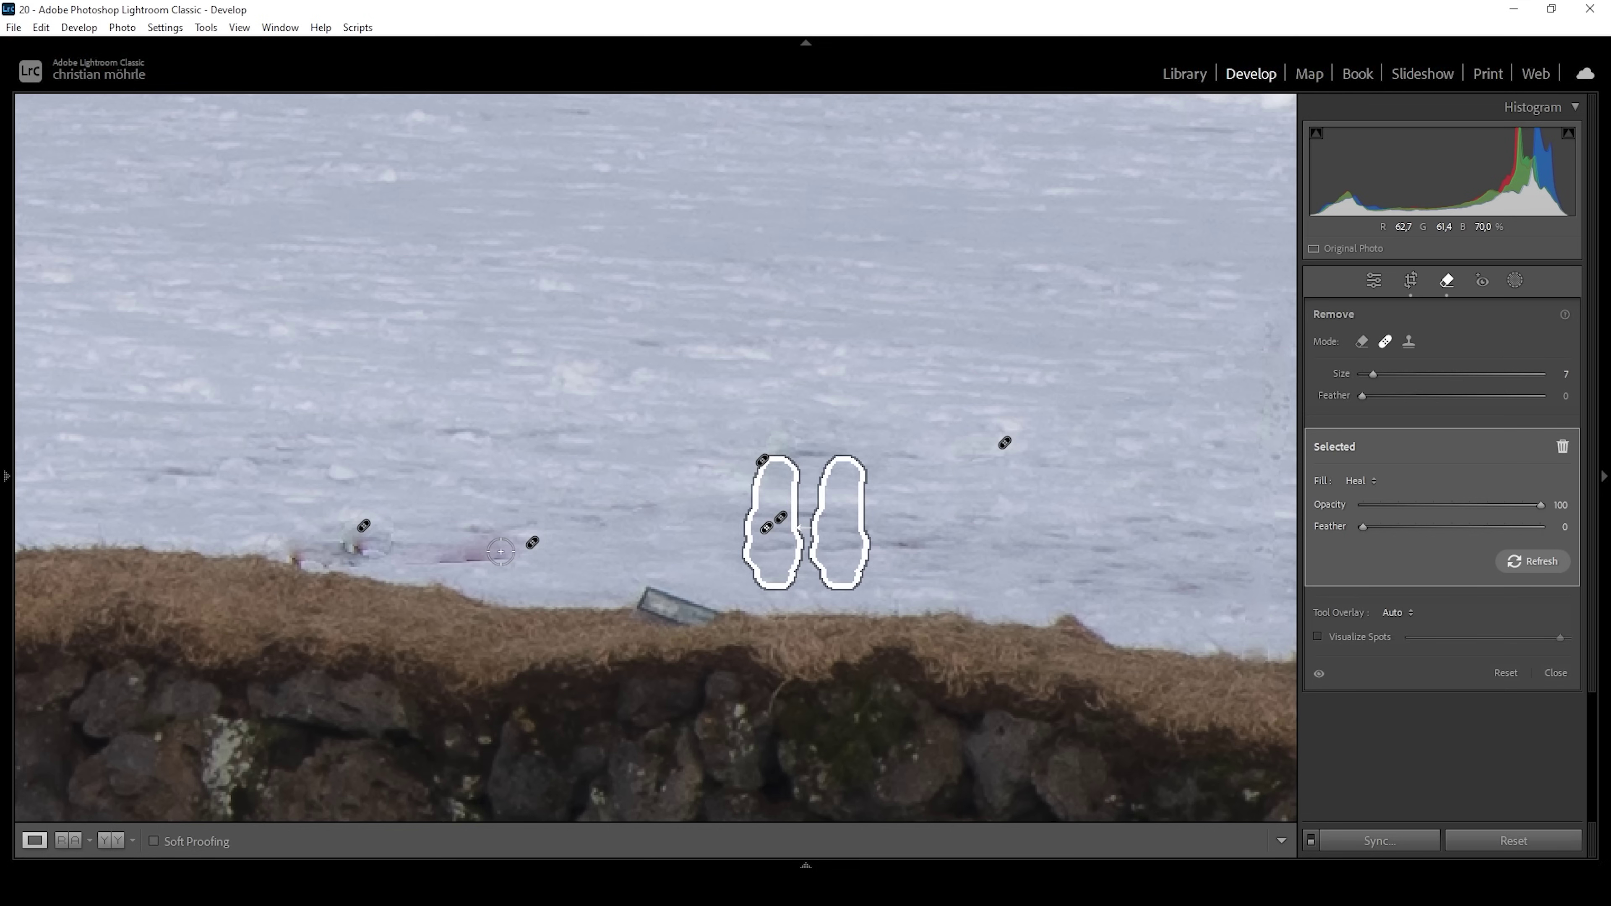
mouse_move(506, 554)
mouse_down()
mouse_move(416, 559)
mouse_move(432, 542)
mouse_move(498, 541)
mouse_up()
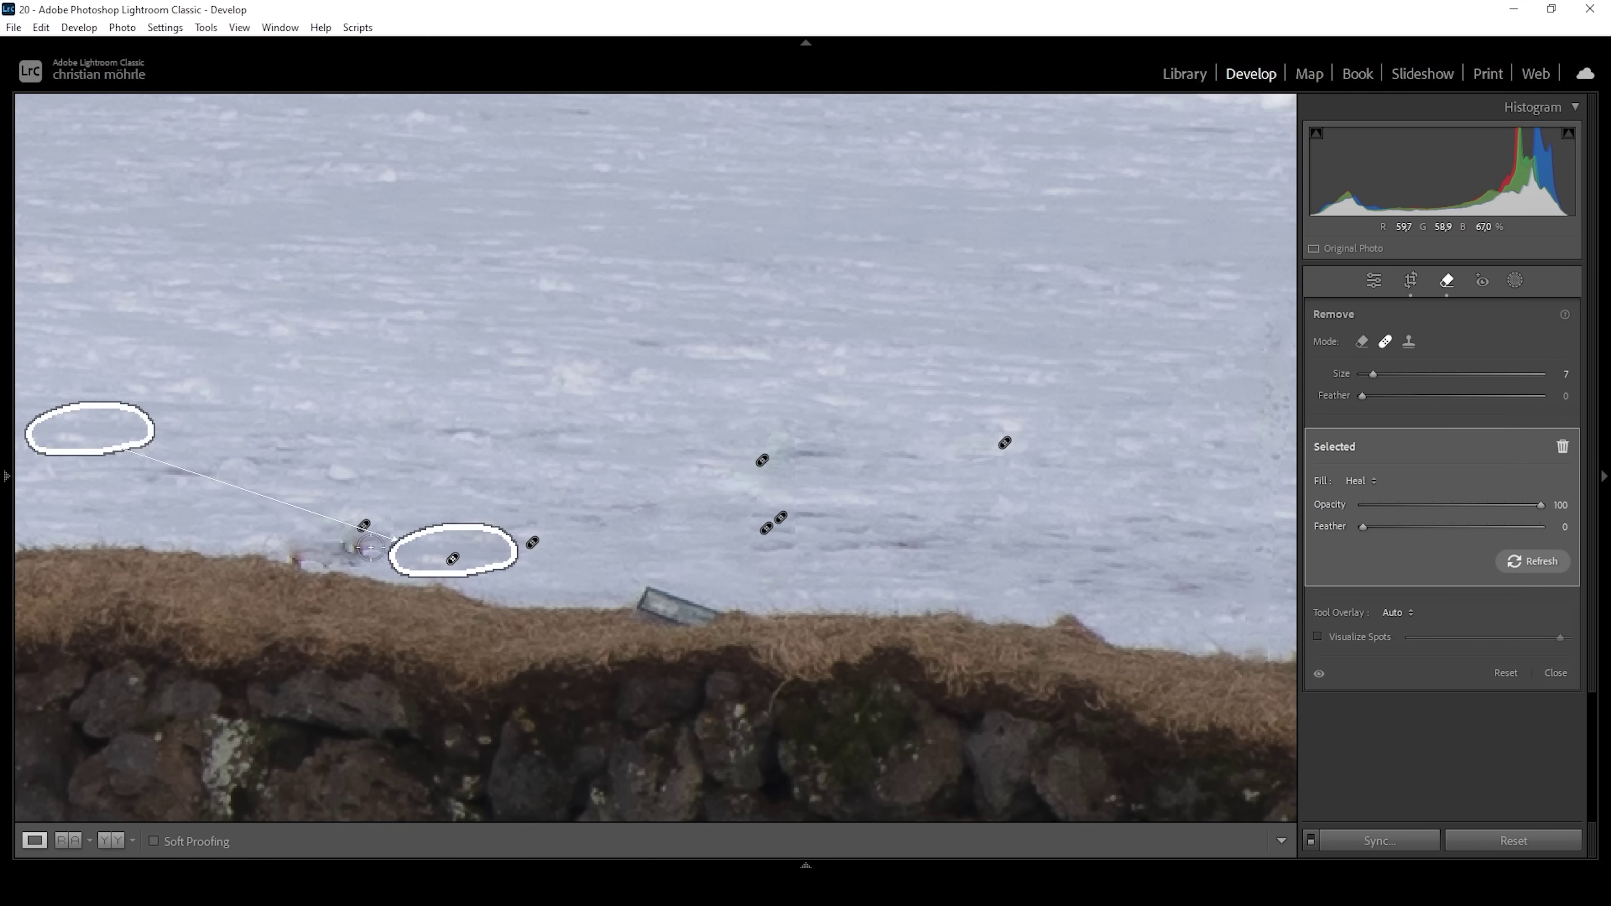
drag(368, 547, 330, 547)
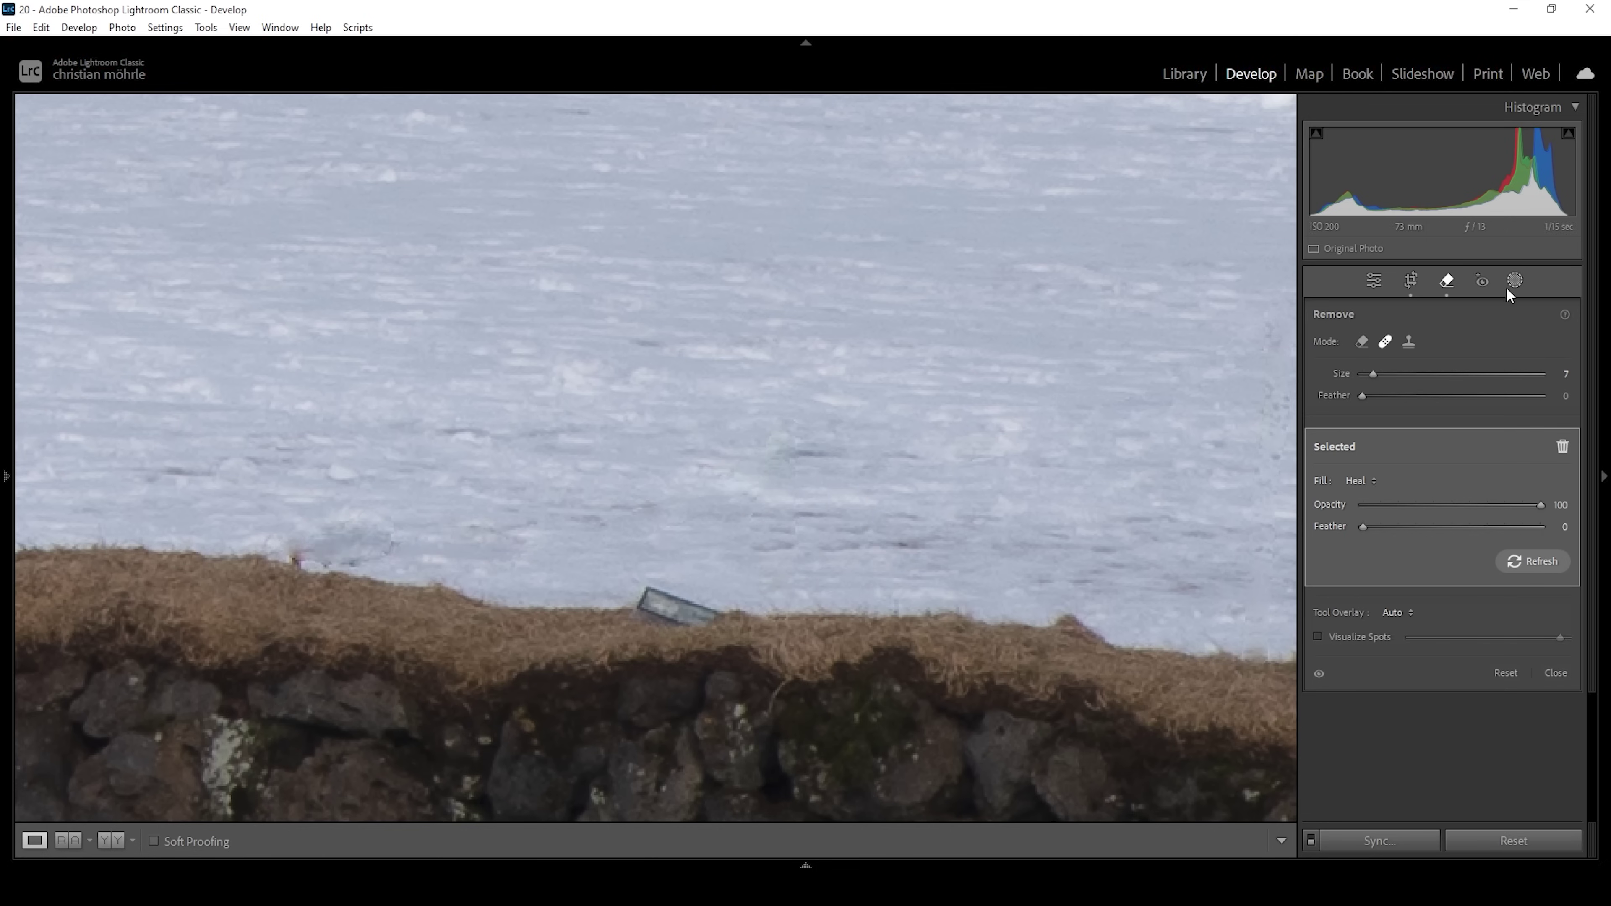
Step: Heal away the dark wire lying in the snow, then return to the full-photo view
click(1381, 283)
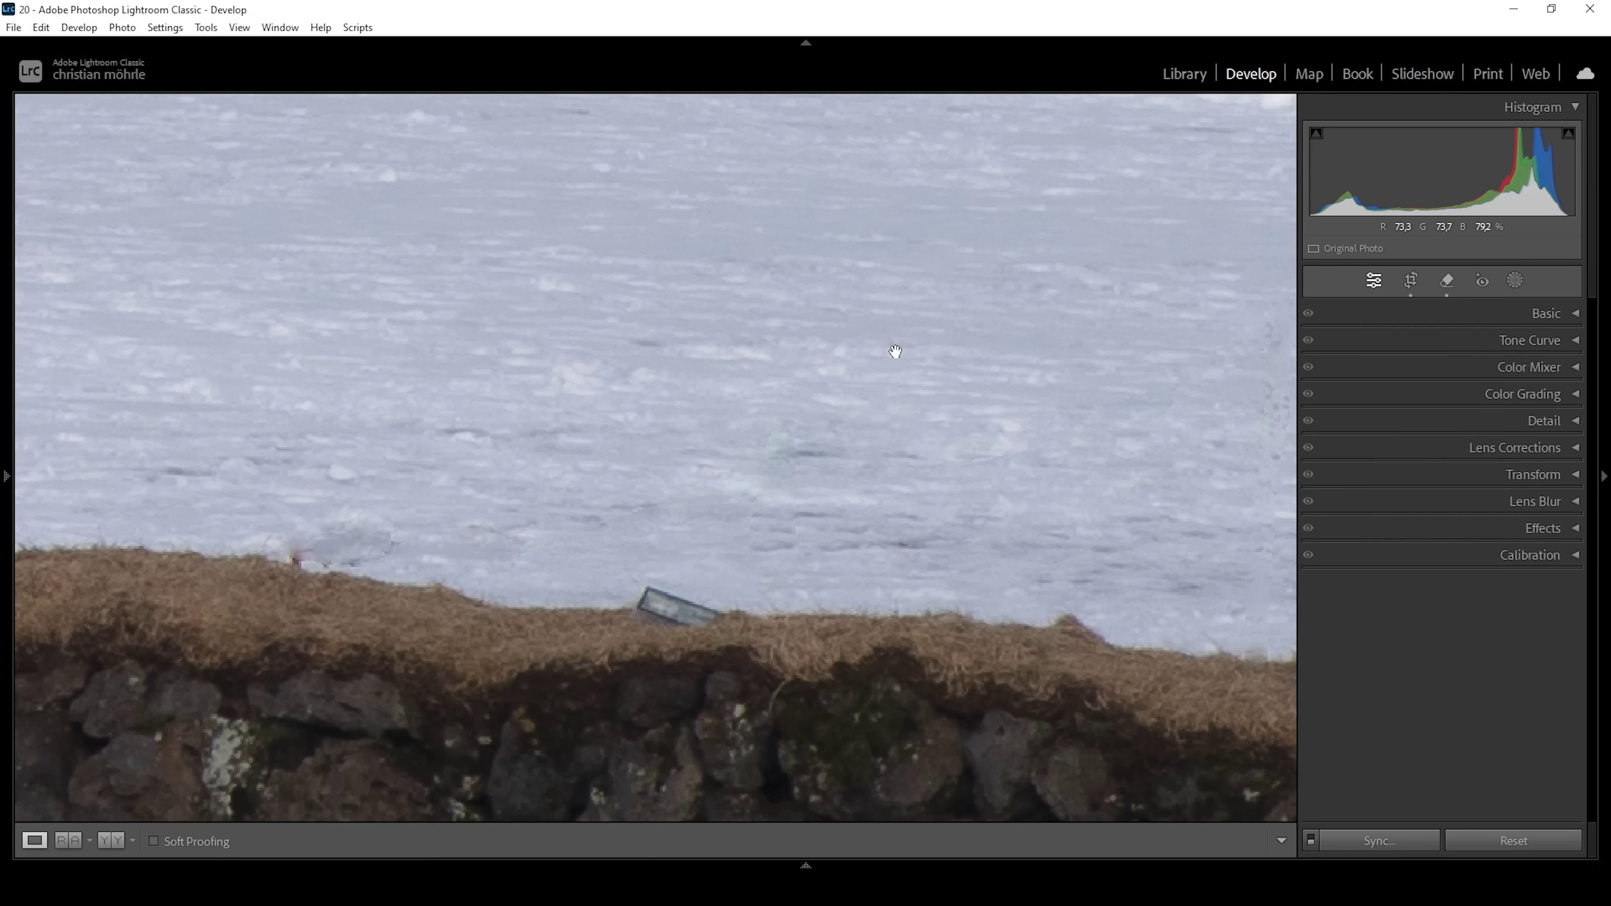
drag(968, 360, 673, 407)
drag(962, 531, 810, 543)
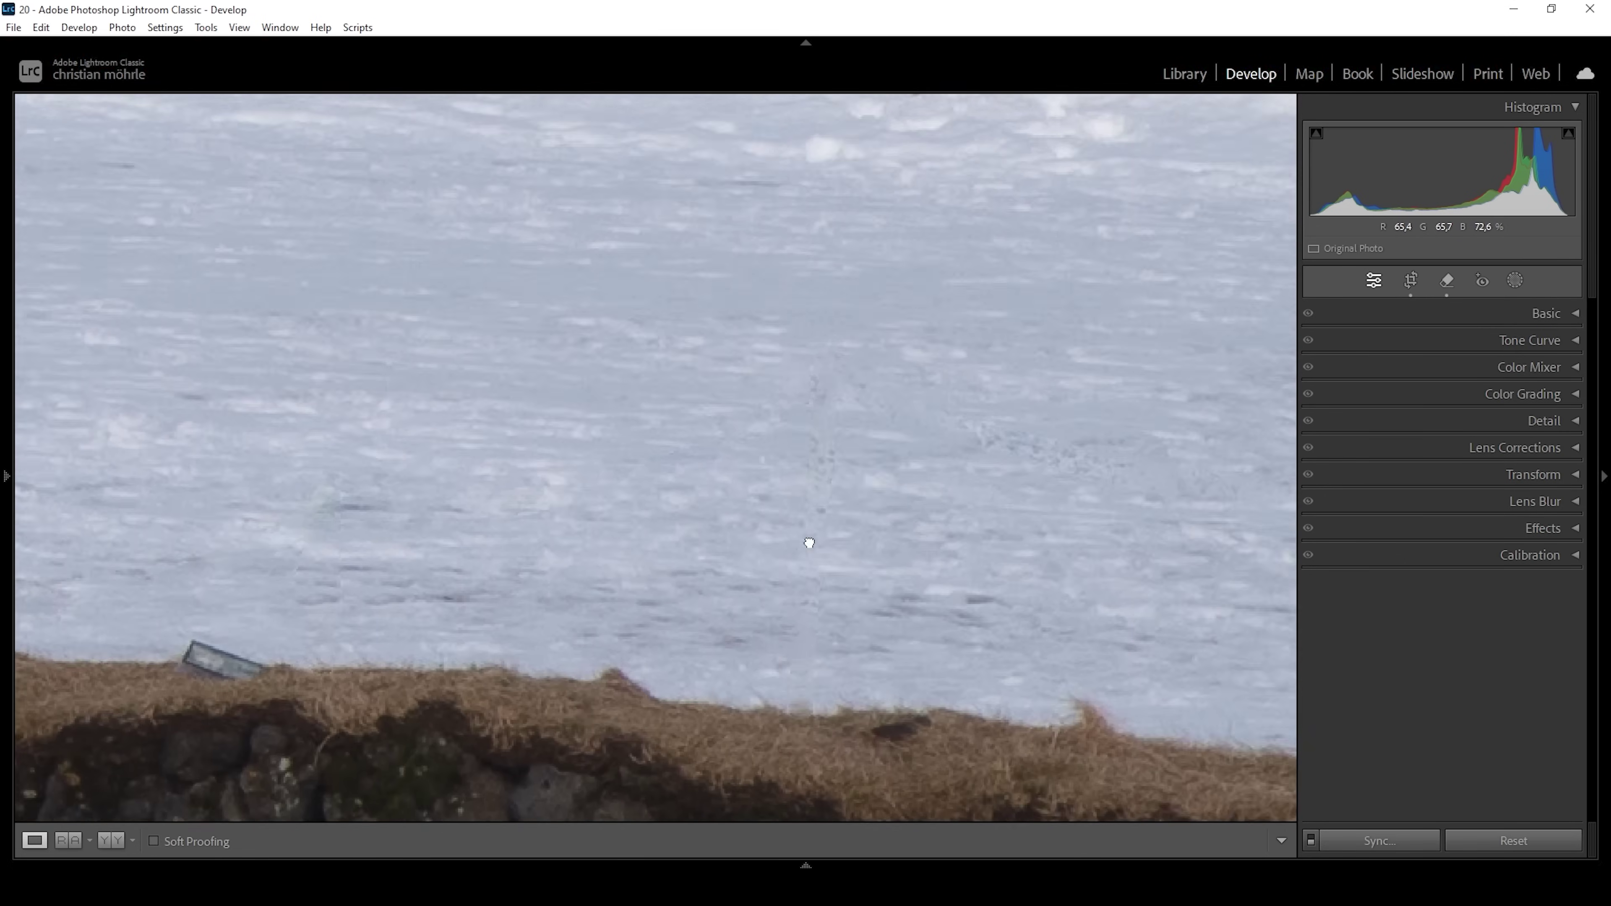
drag(1036, 450, 885, 529)
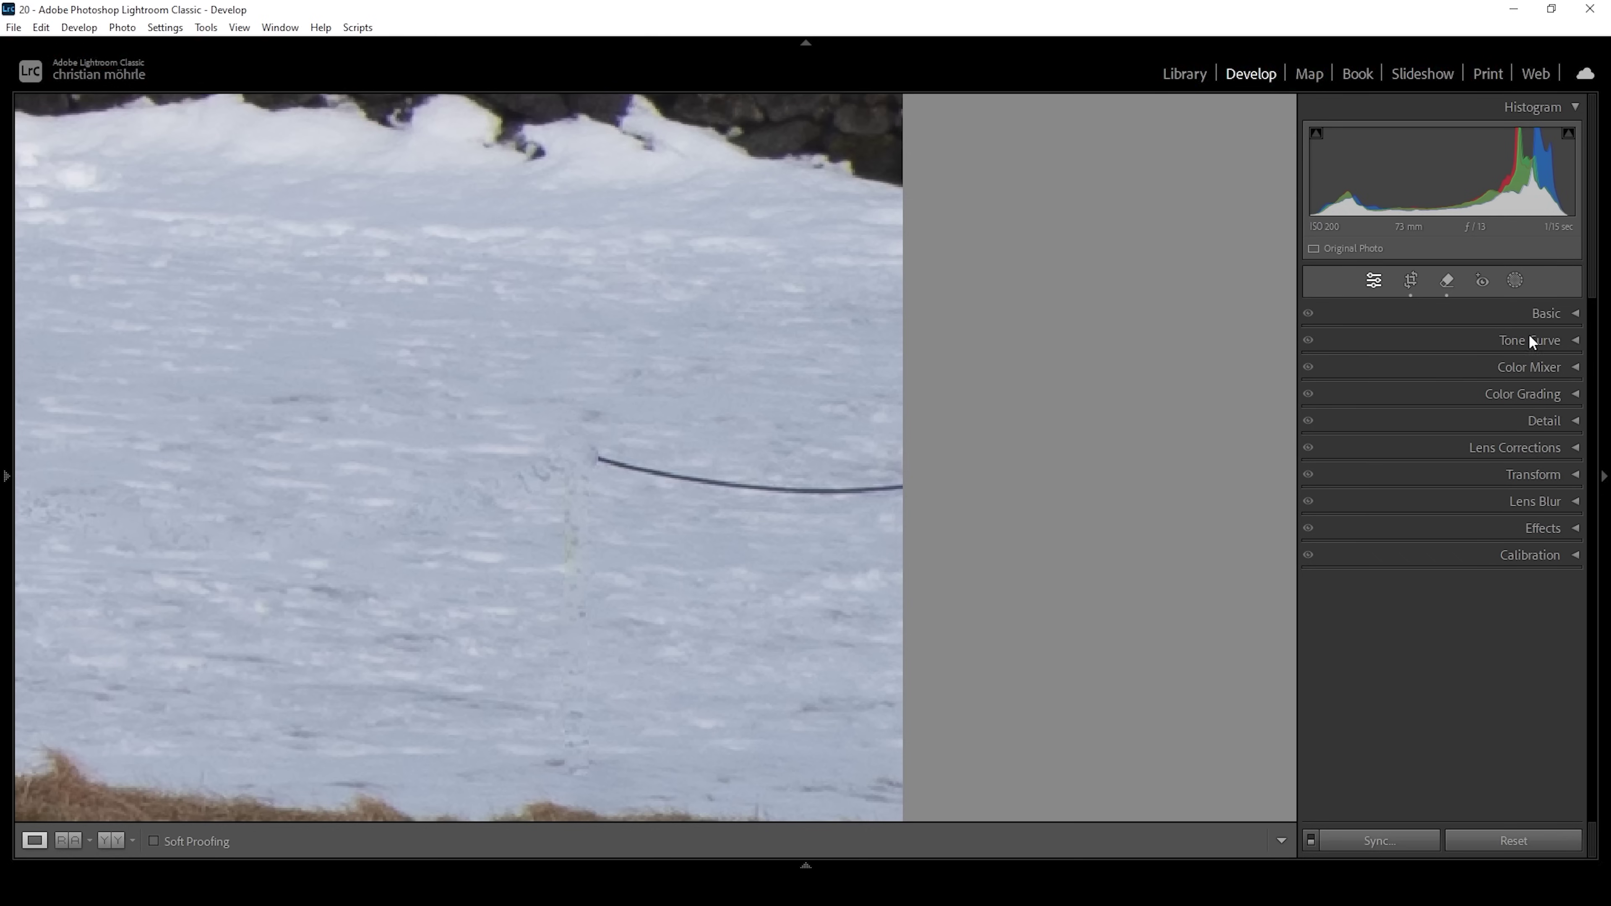
click(1450, 279)
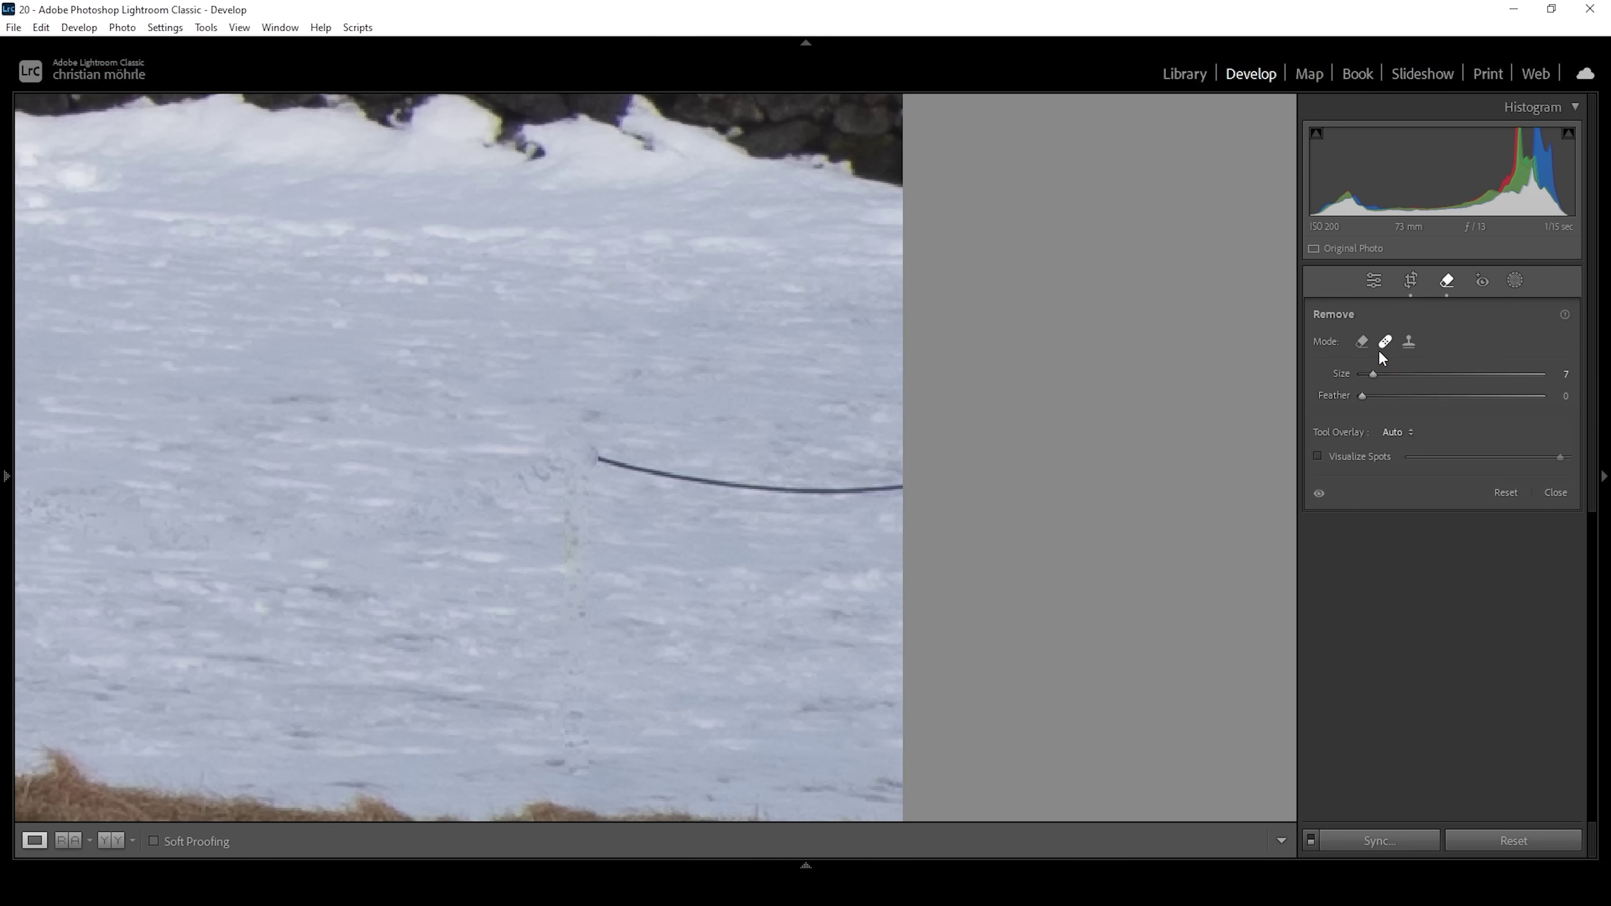
mouse_move(598, 455)
mouse_down()
mouse_move(683, 486)
mouse_move(896, 475)
mouse_up()
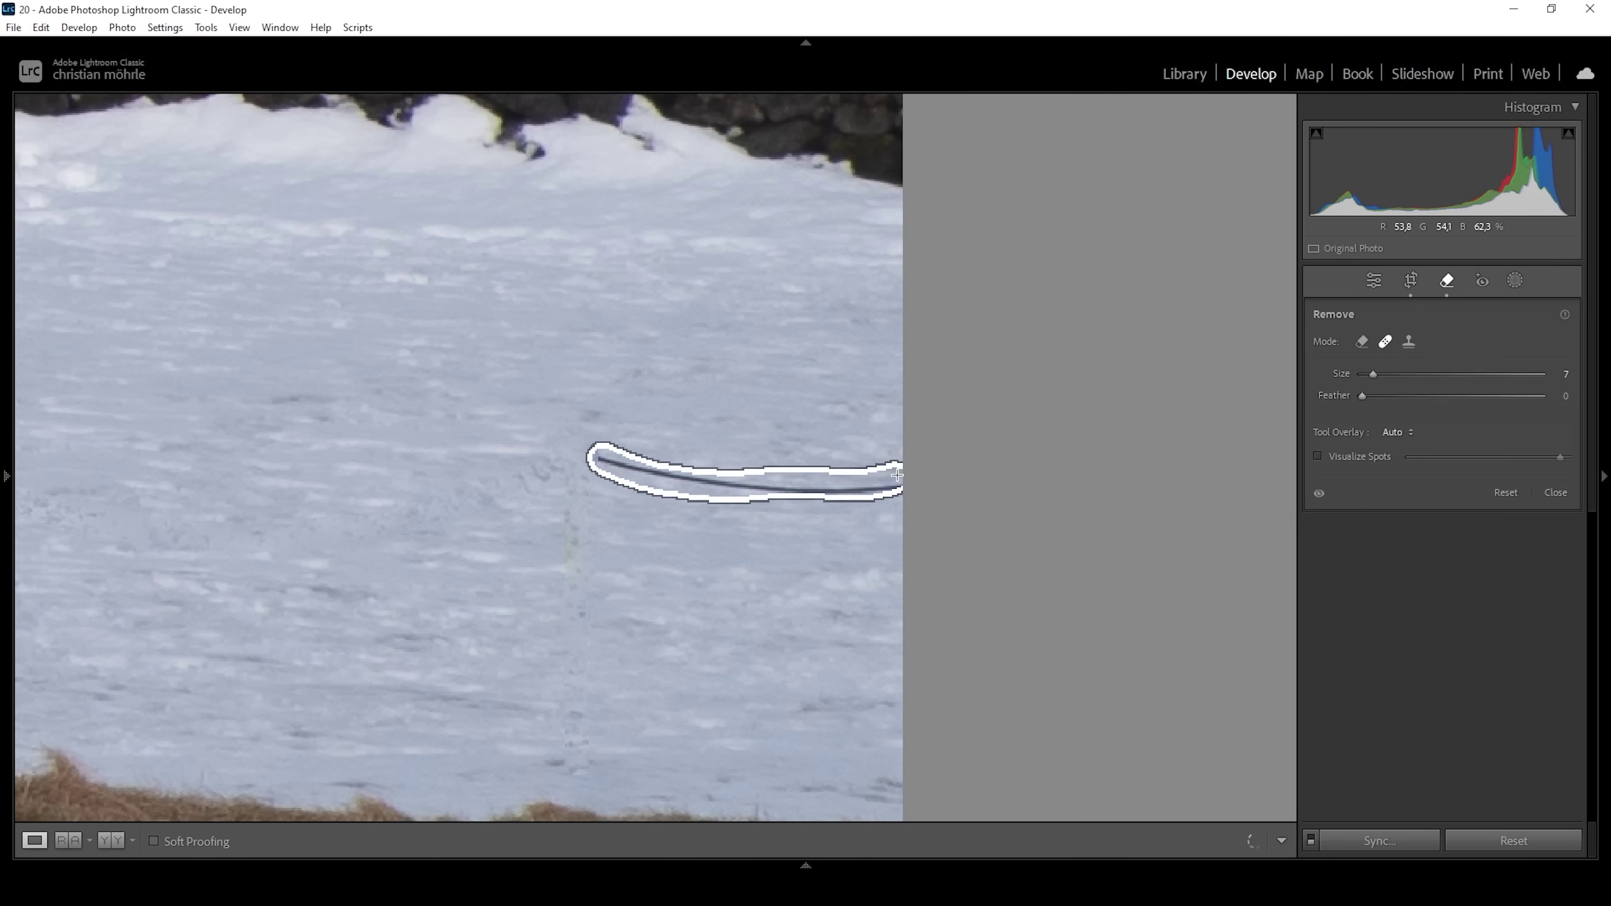
click(1374, 280)
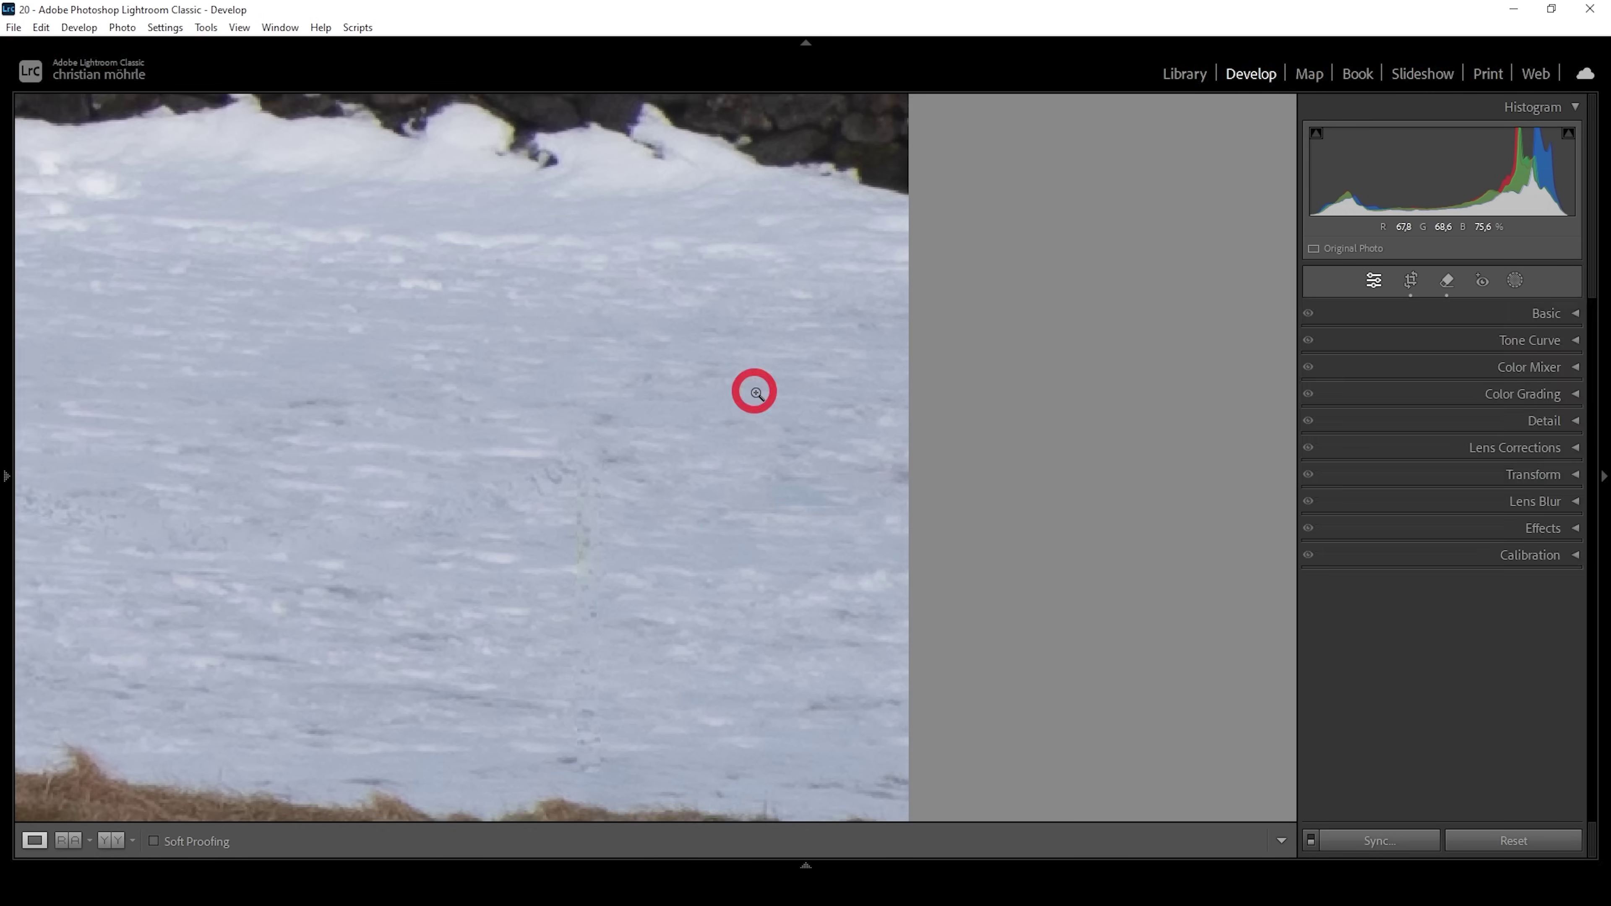
click(756, 392)
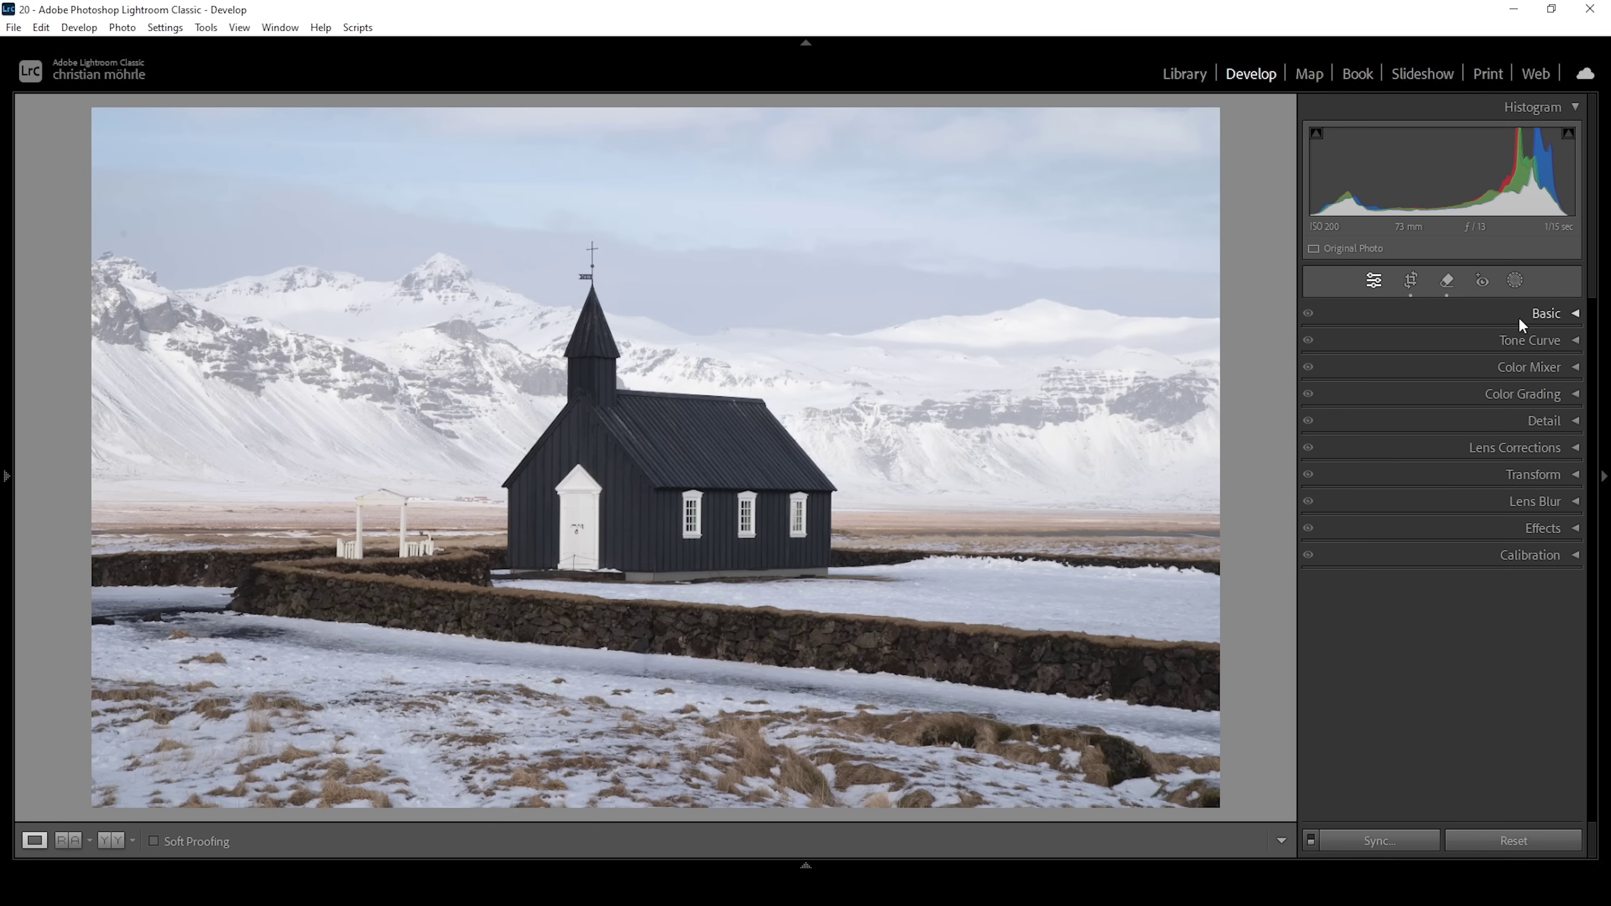
Step: Set the colour profile to Adobe Standard in the Basic panel
click(1542, 313)
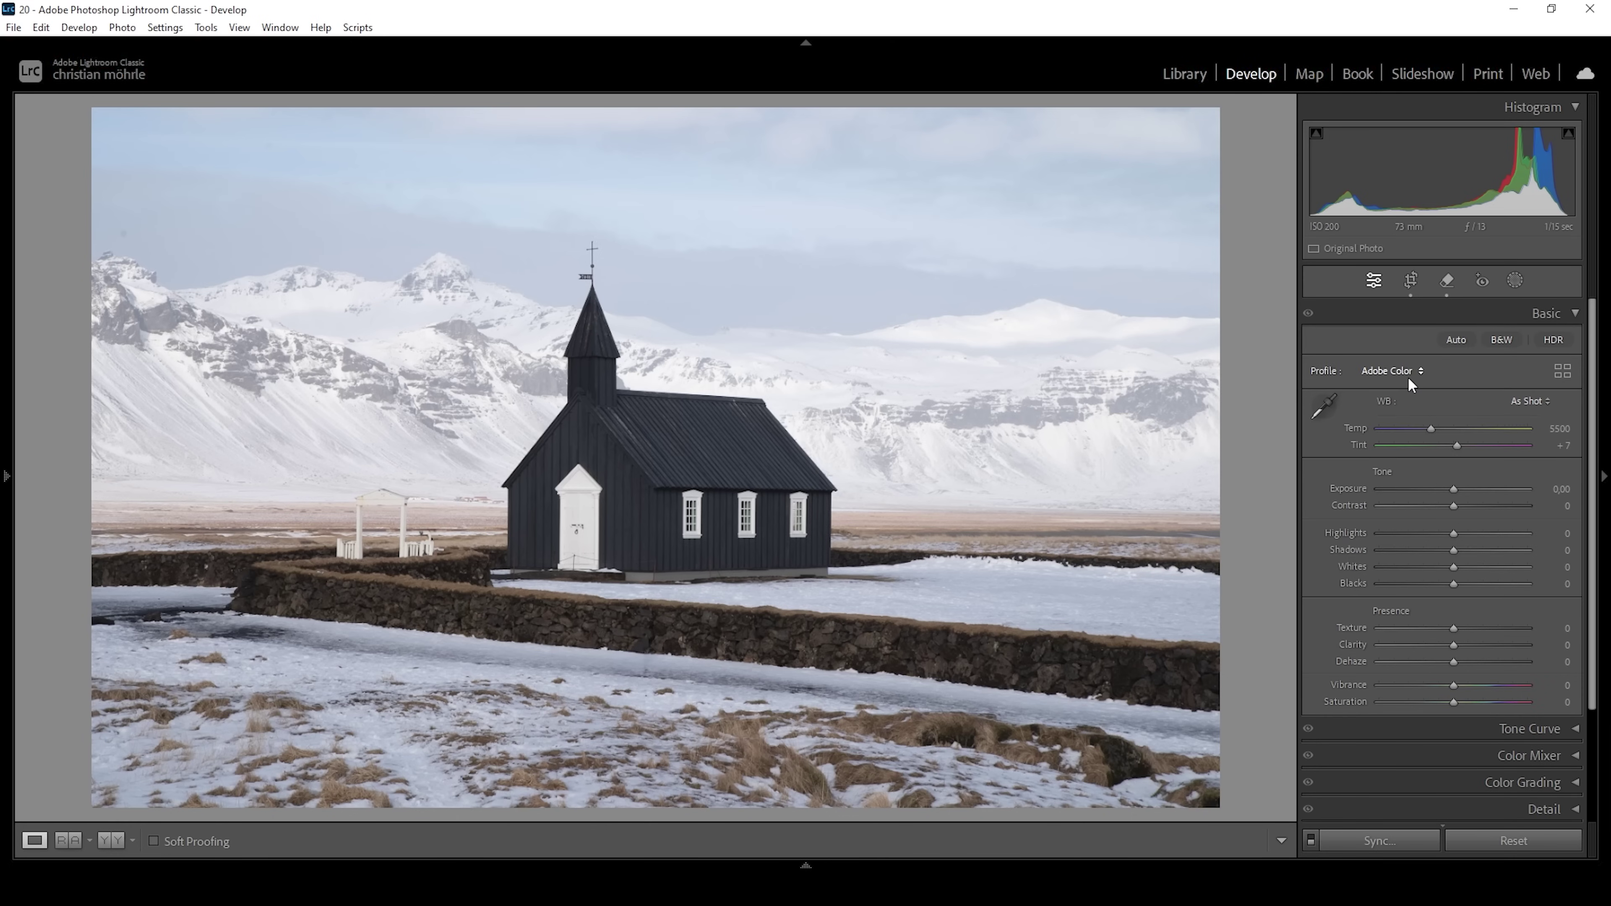
click(1409, 376)
click(1449, 471)
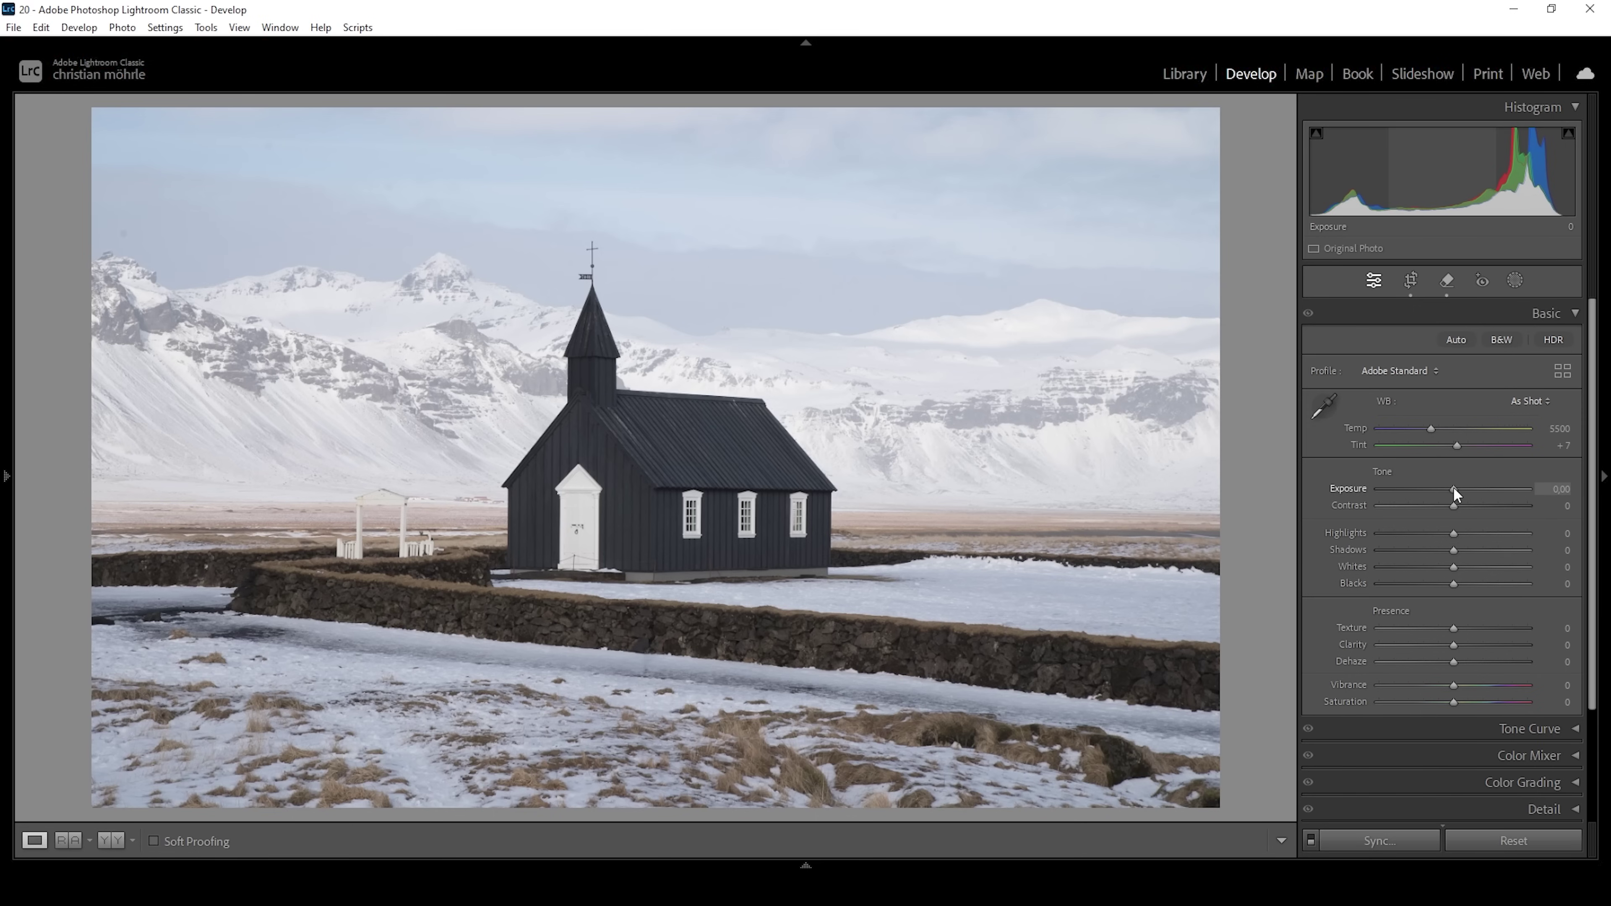
Step: Set Exposure to −0.45, Shadows −18, Whites +45 and Blacks +9
drag(1454, 491, 1448, 490)
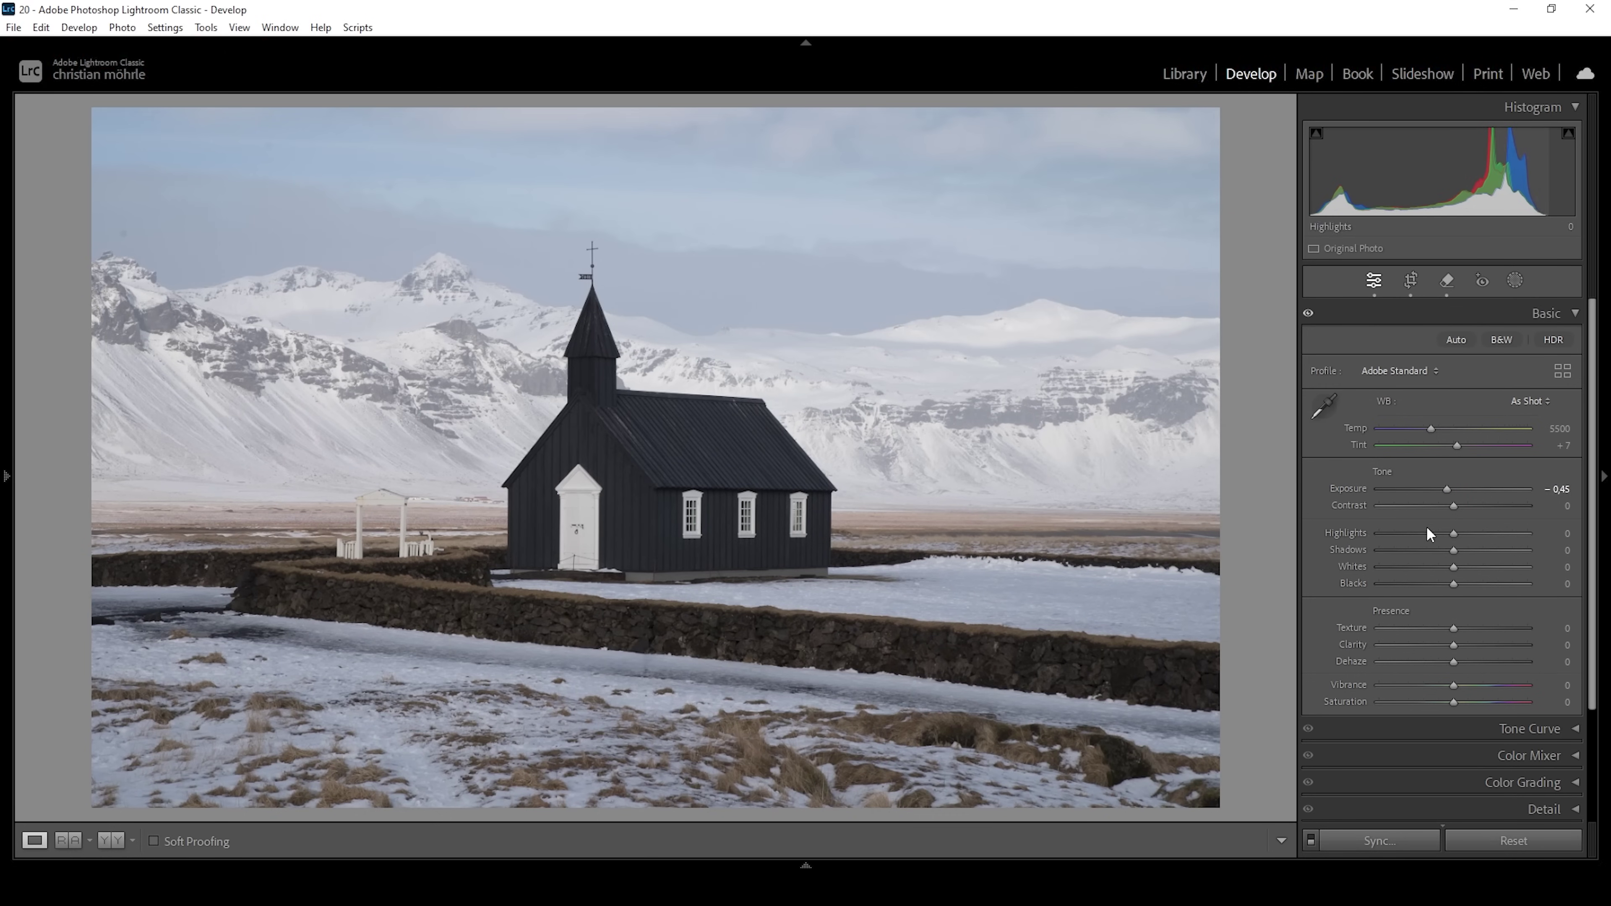
drag(1454, 550, 1488, 570)
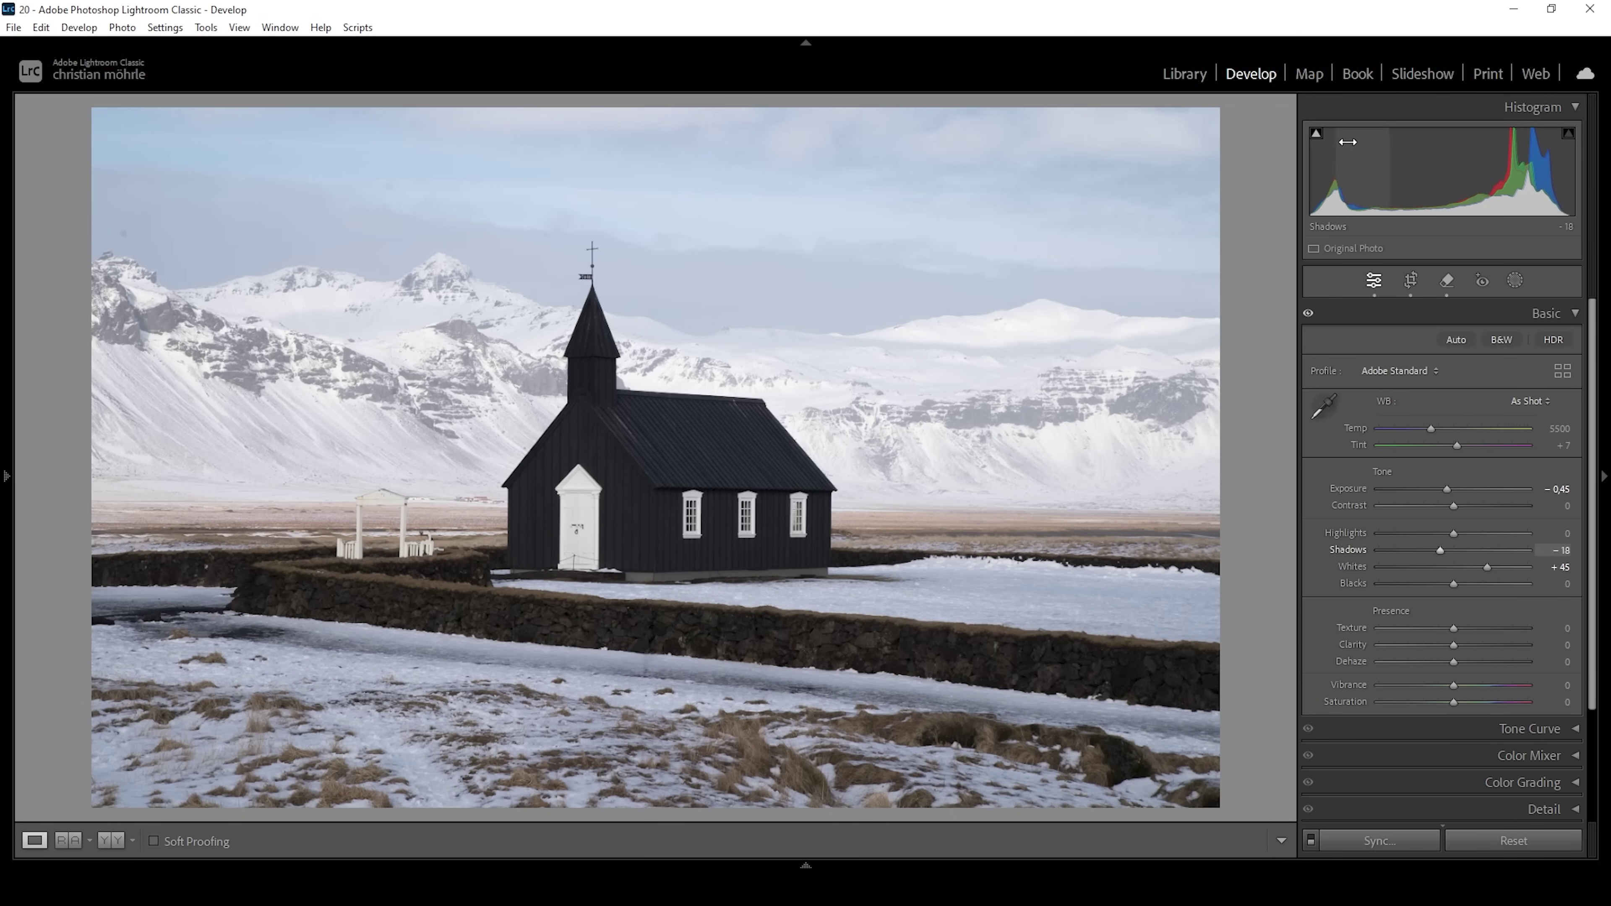
mouse_move(1318, 141)
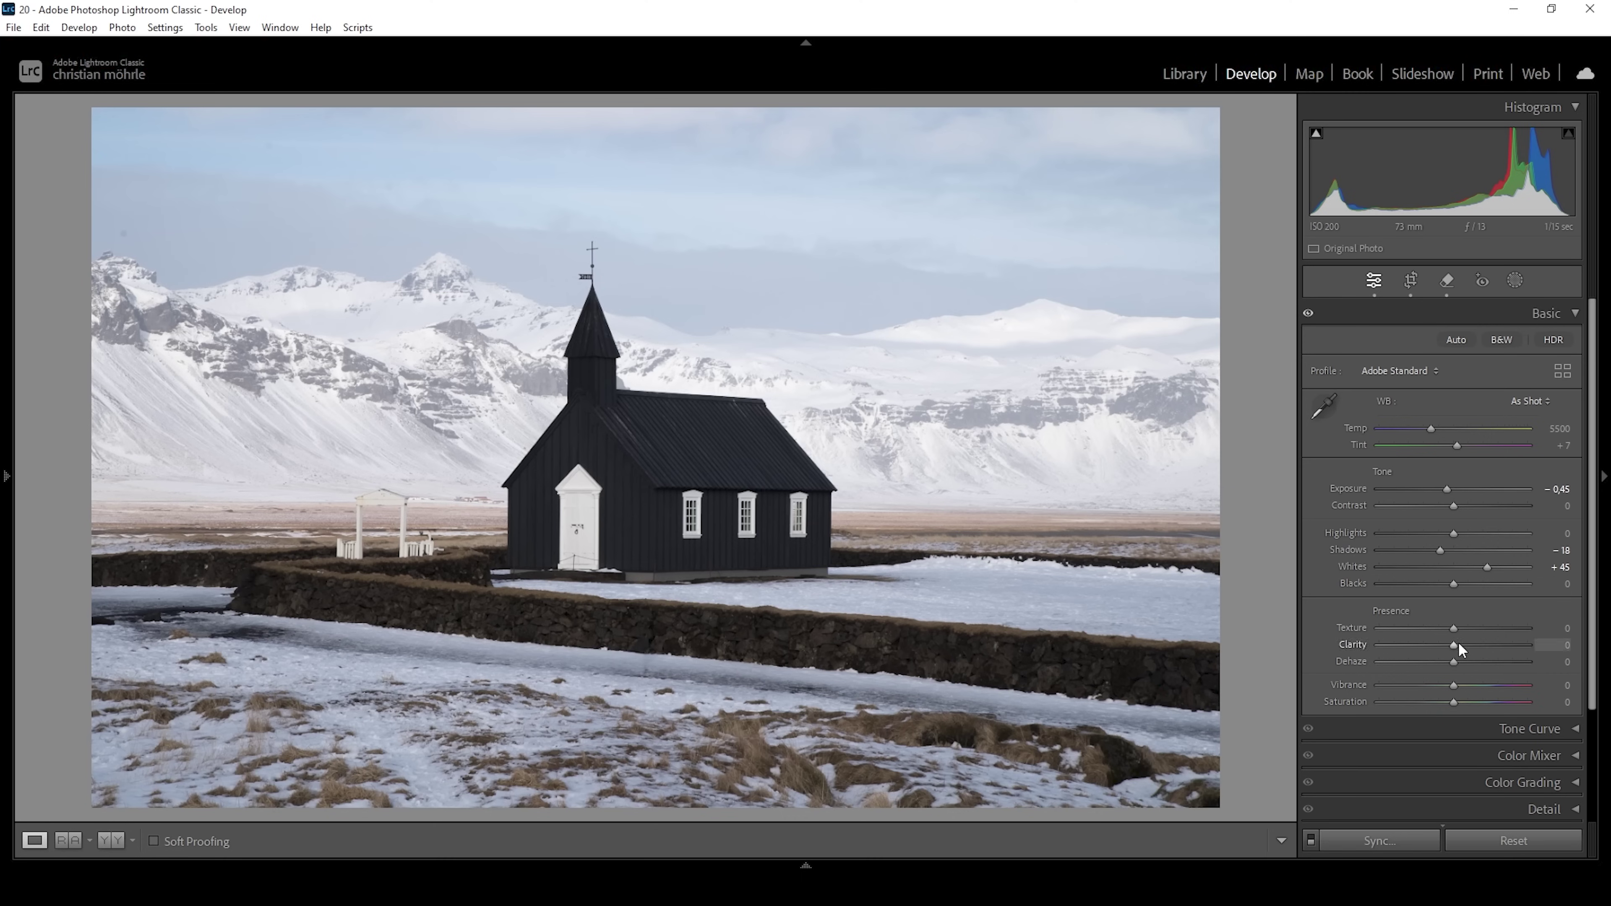
drag(1453, 589, 1461, 584)
Step: Set Temp 5933, Texture +4, Clarity +9, Dehaze −9, Vibrance +19, then compare Before & After
drag(1432, 428, 1439, 431)
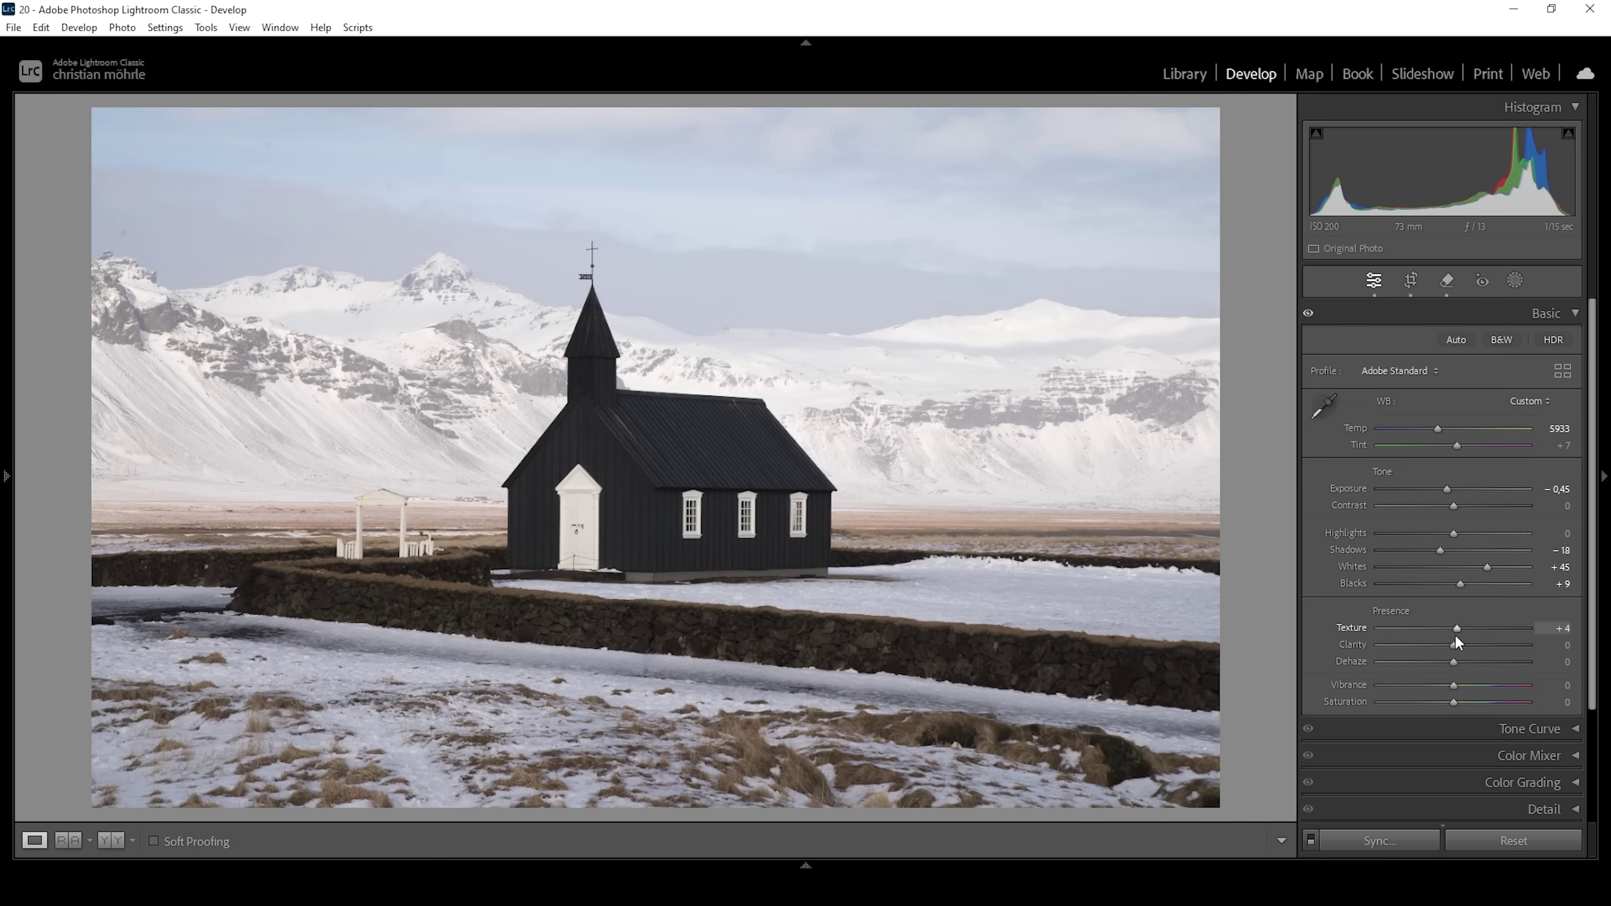
drag(1454, 646, 1459, 646)
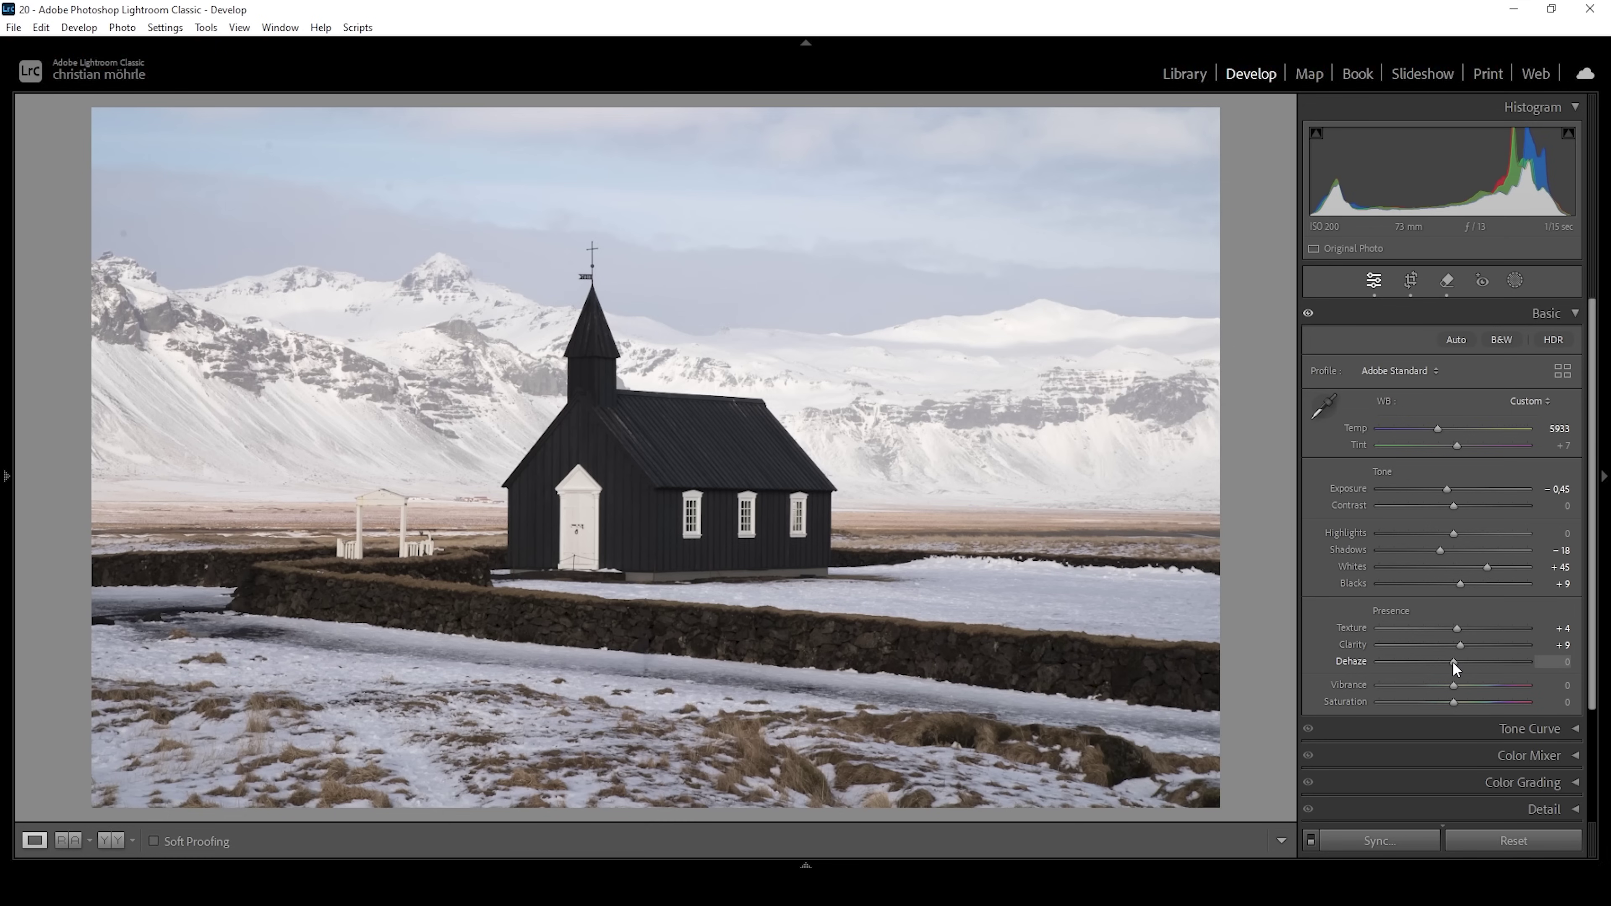
drag(1454, 663, 1450, 663)
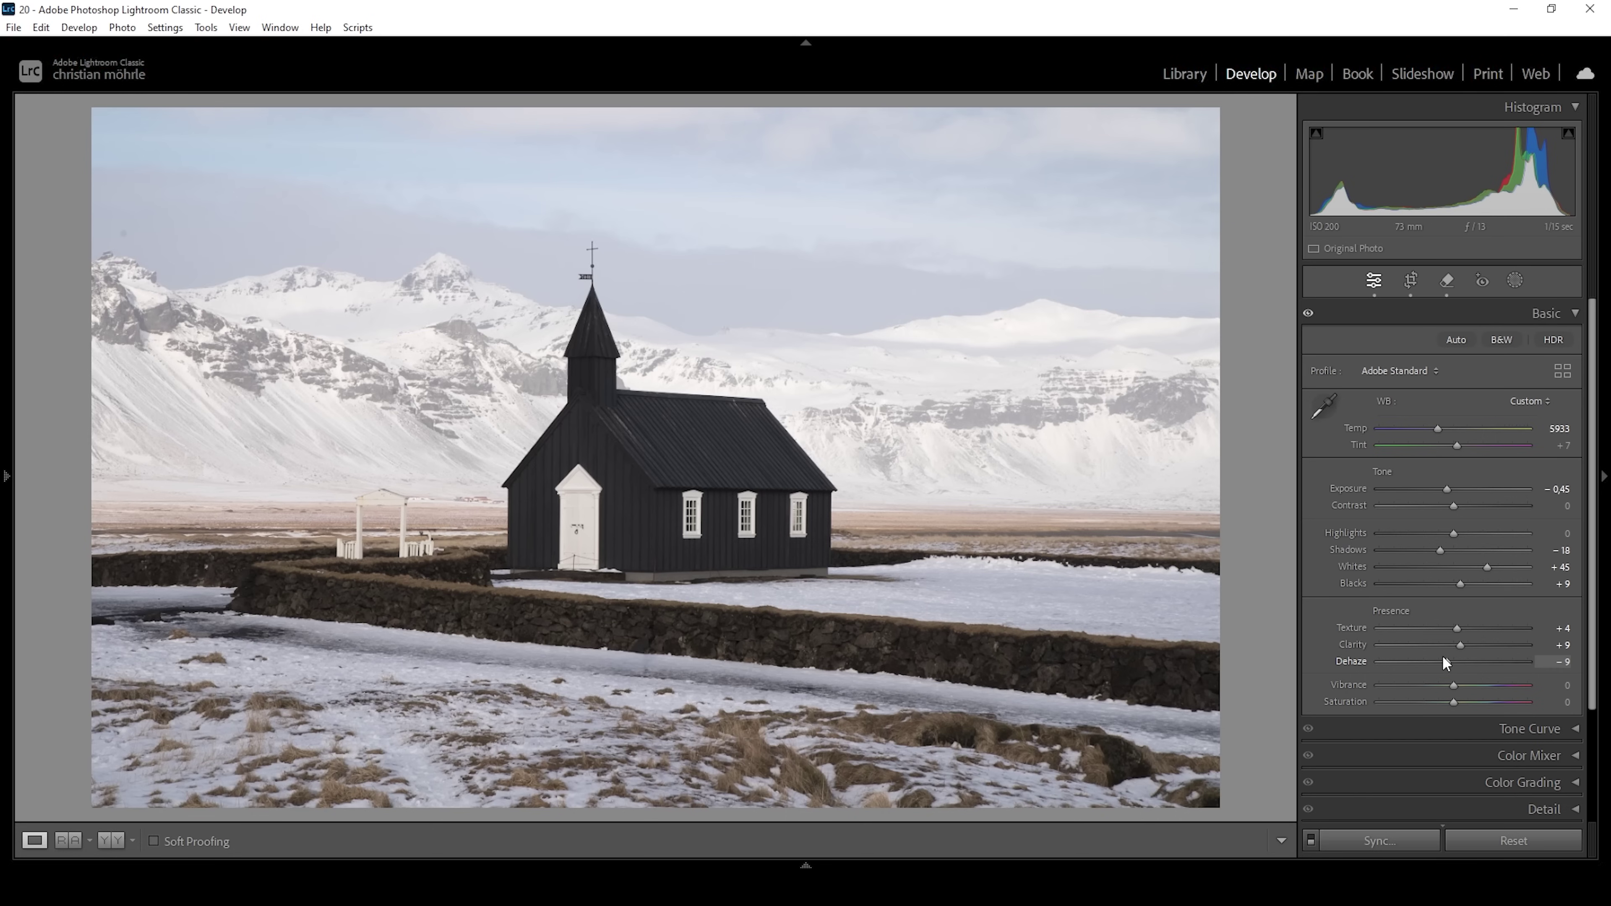
drag(1454, 686, 1471, 686)
click(110, 841)
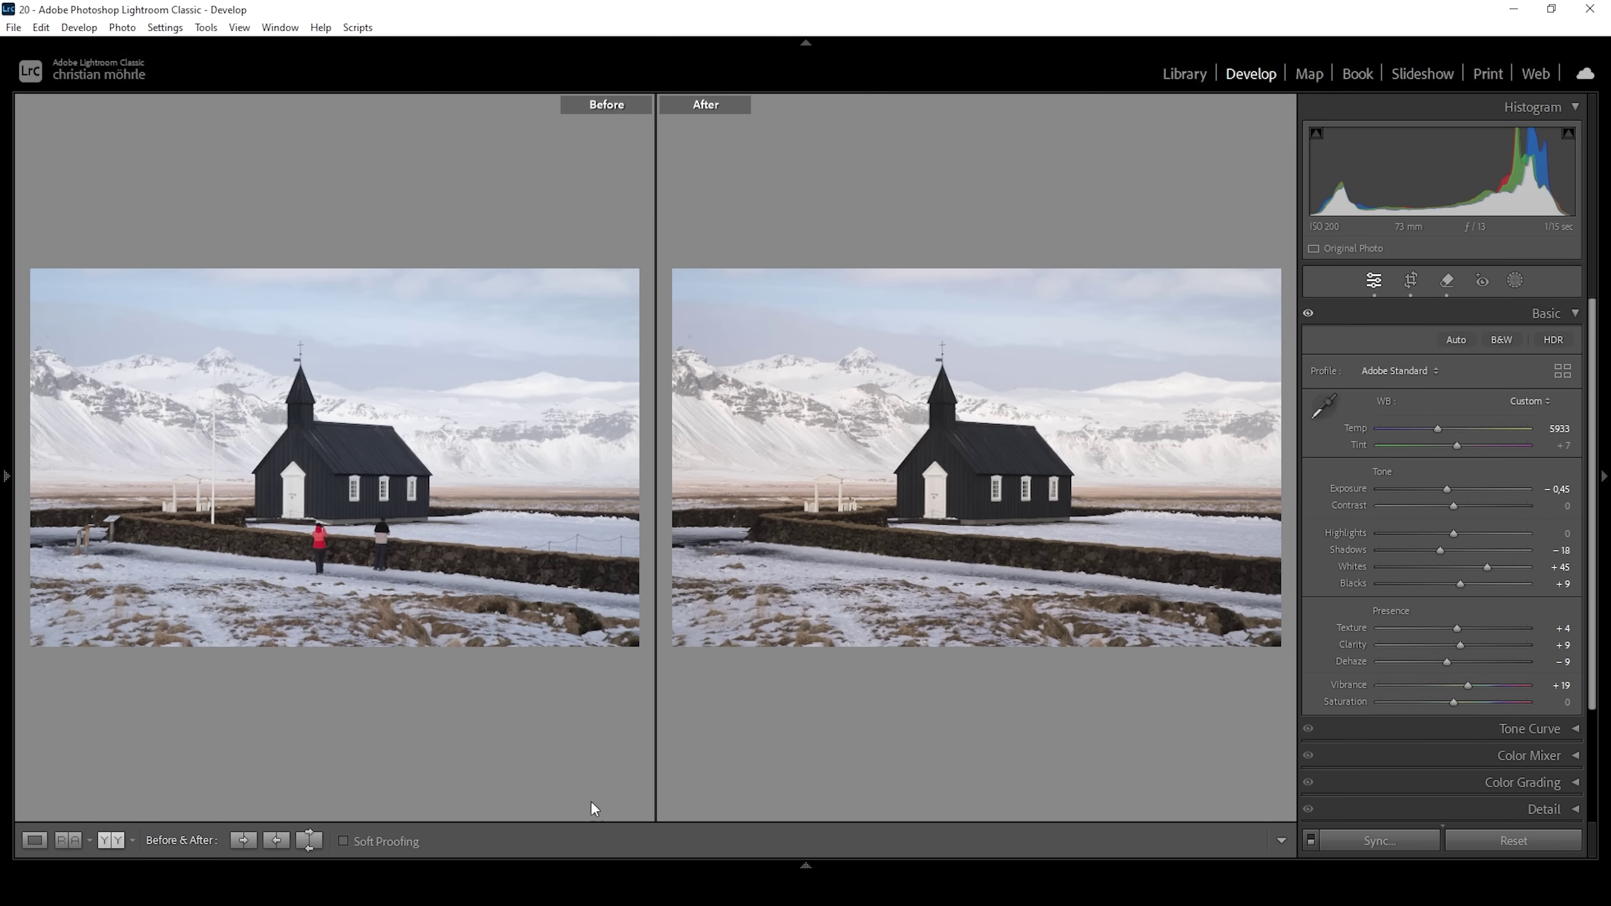
Step: Return to Loupe view showing only the edited church photo
click(34, 841)
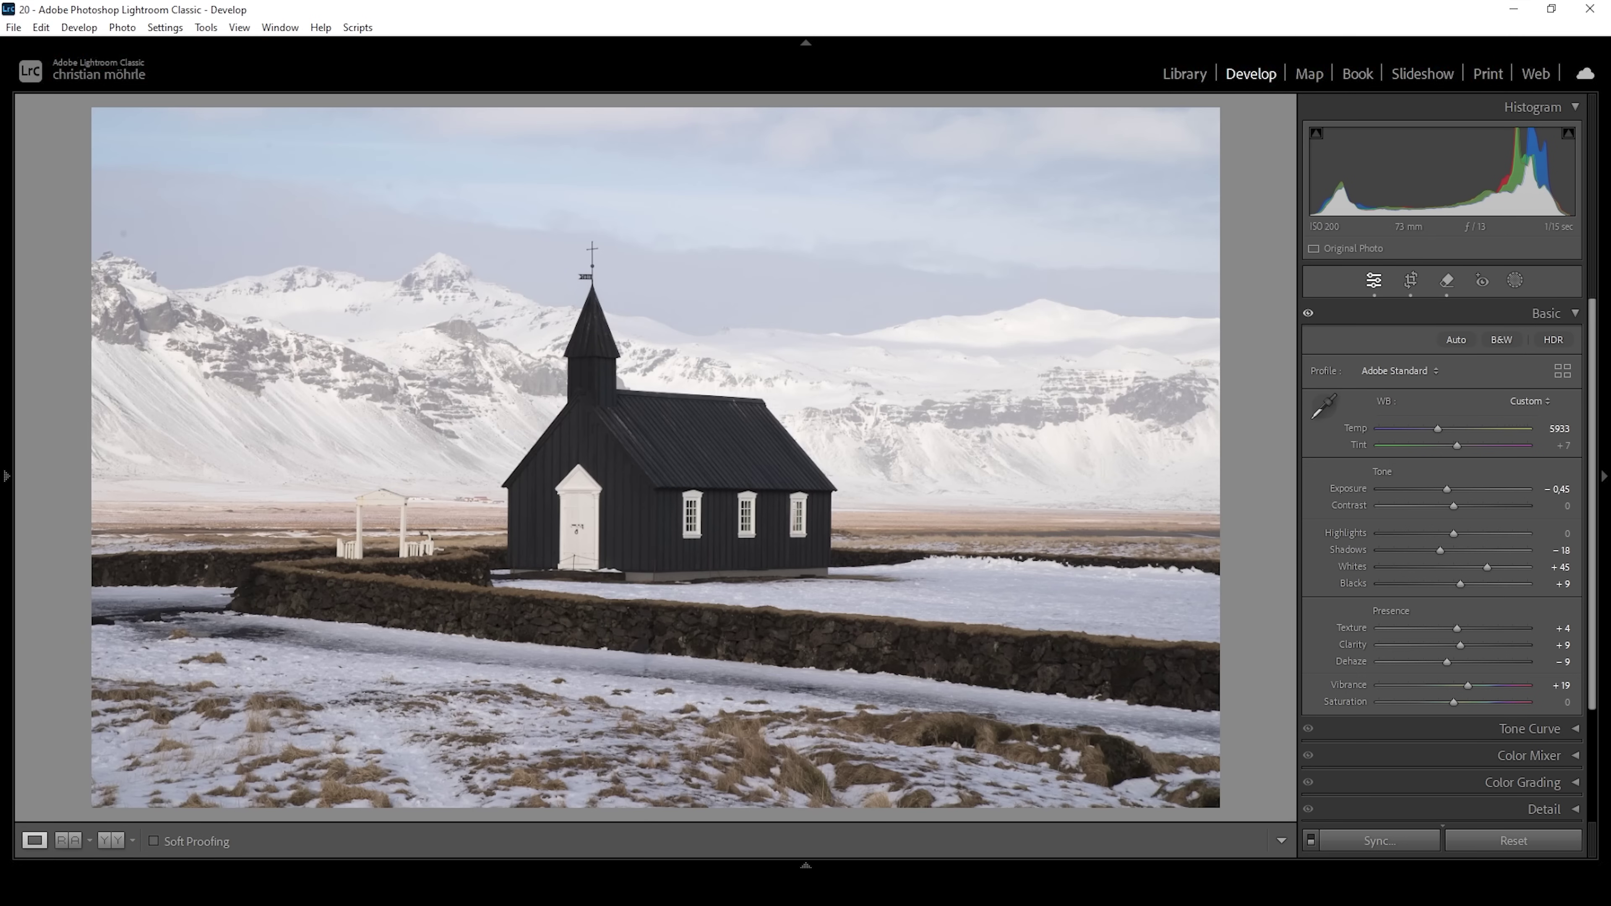
Step: Create a linear gradient mask rising from the lower photo up to the church
click(1517, 279)
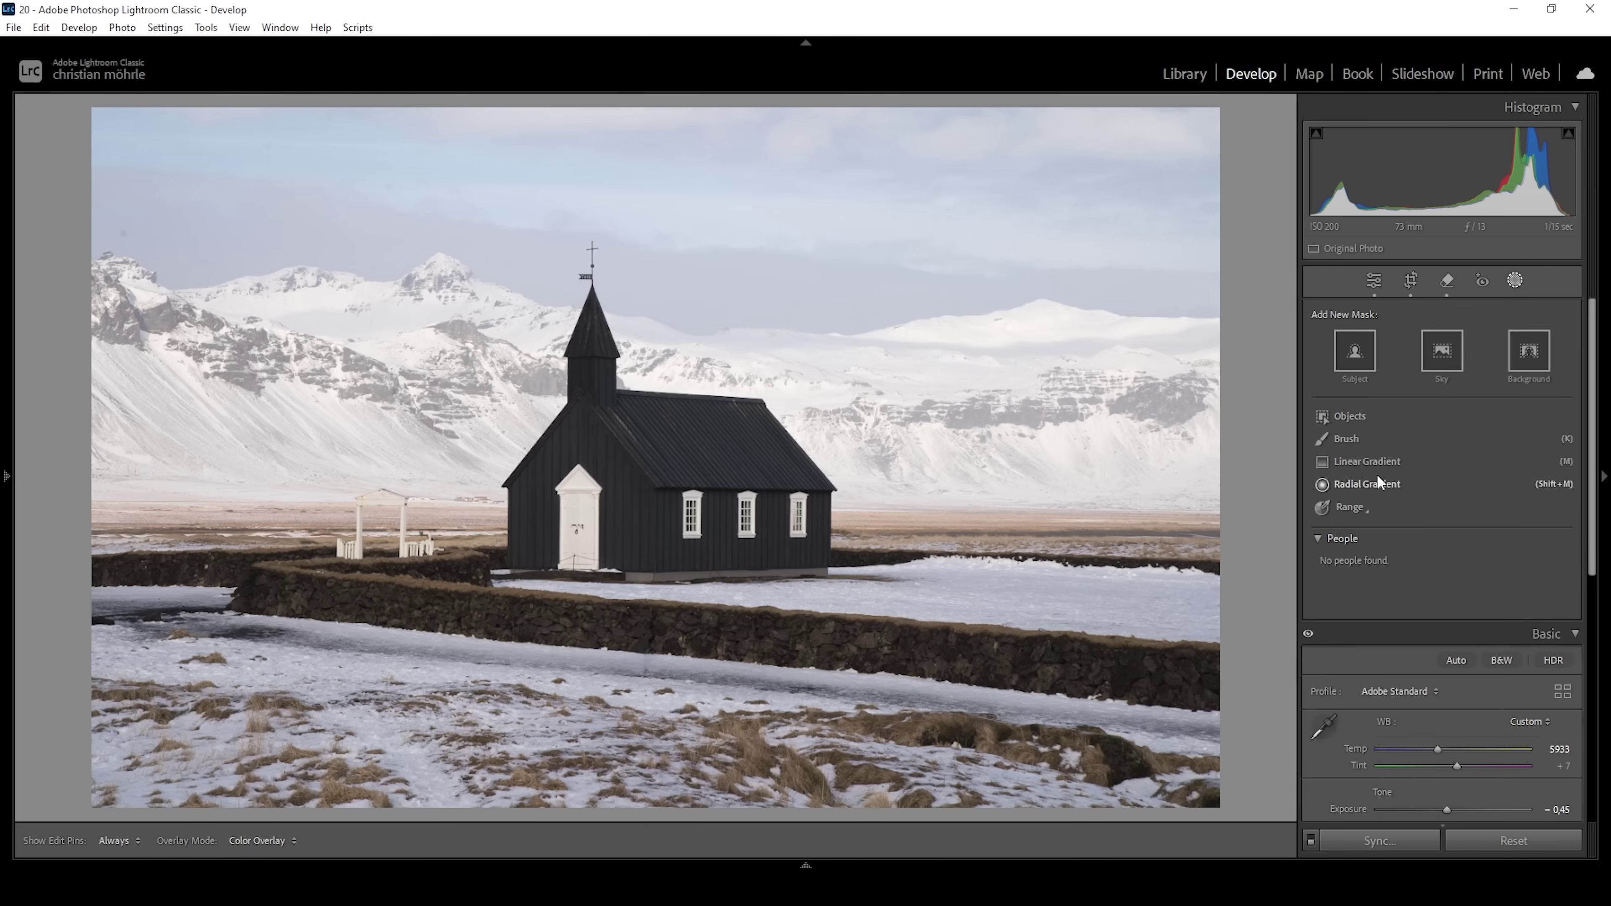
click(1380, 461)
key(Escape)
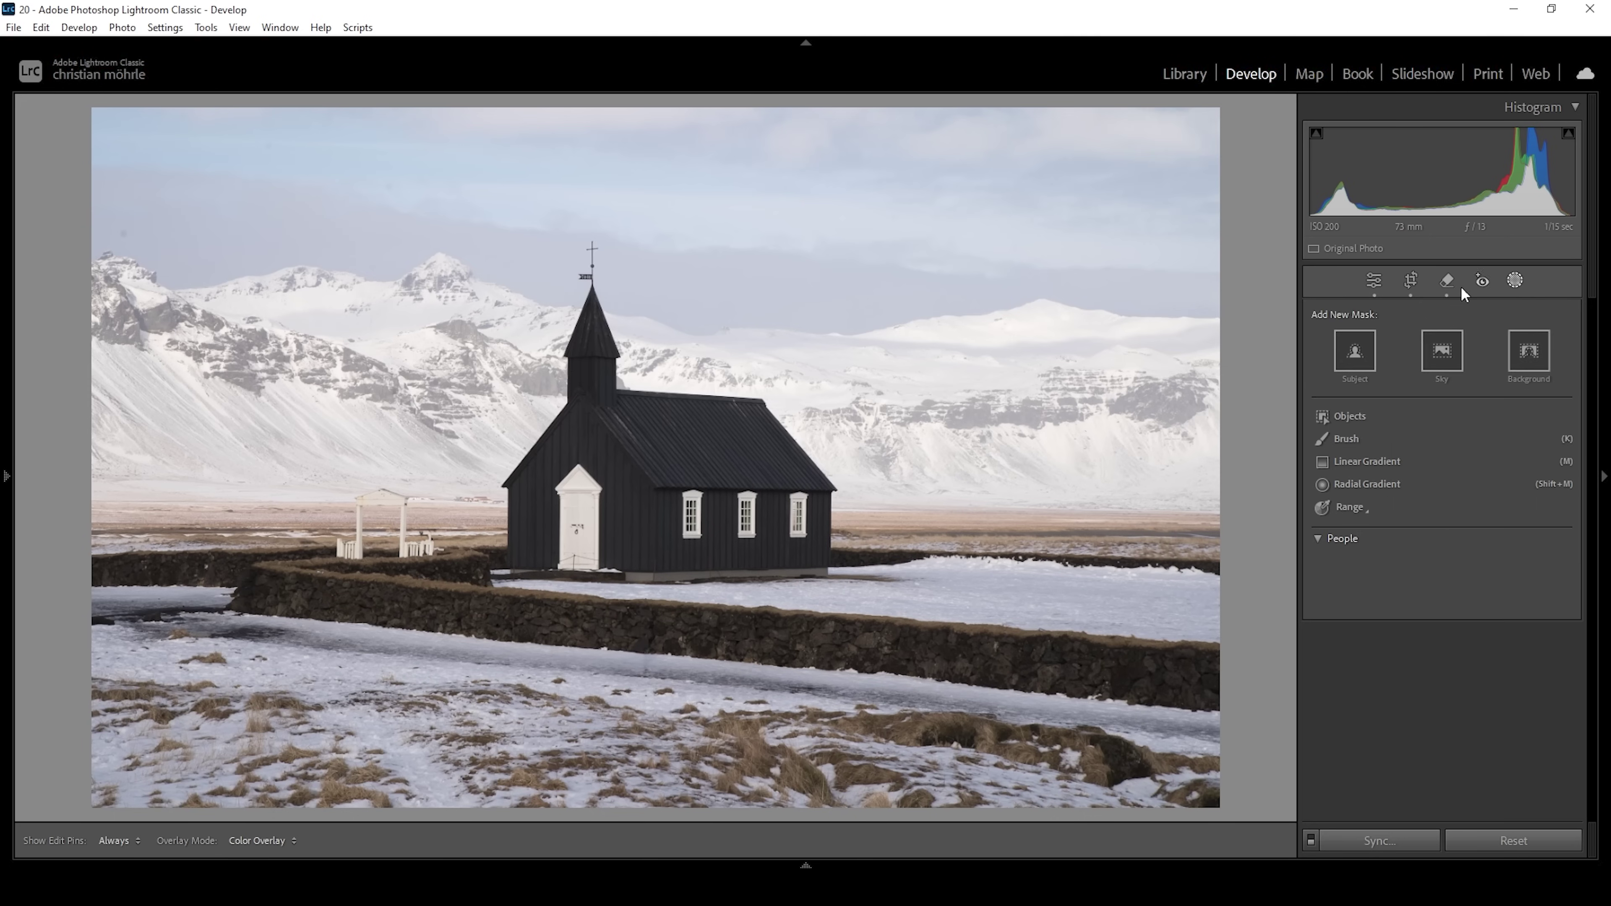
click(1367, 461)
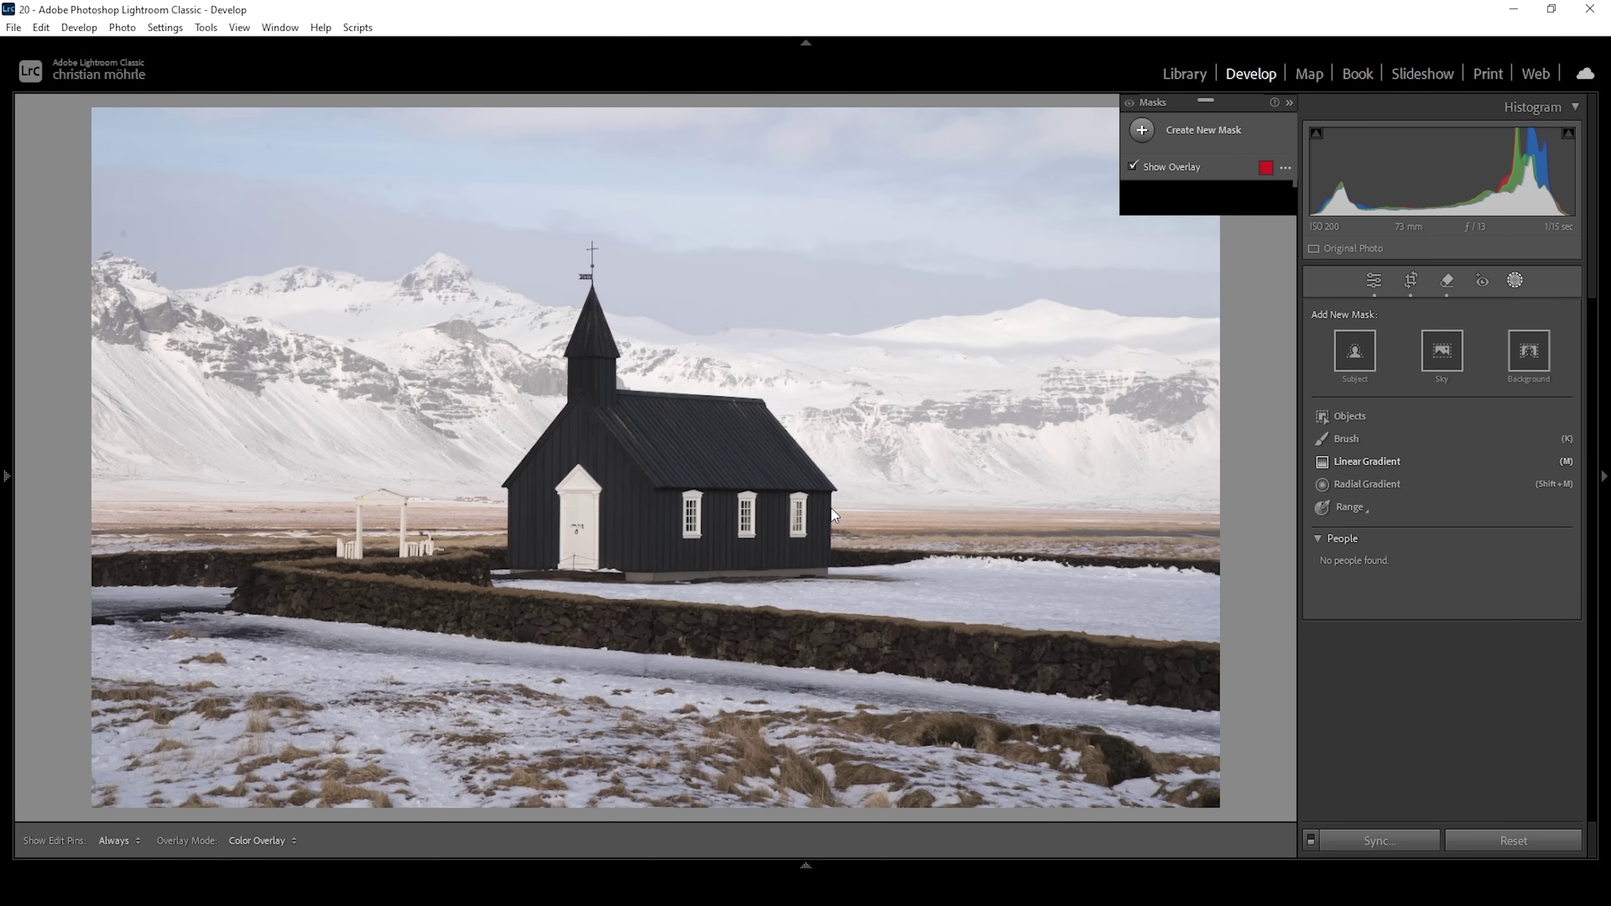
drag(866, 521, 865, 451)
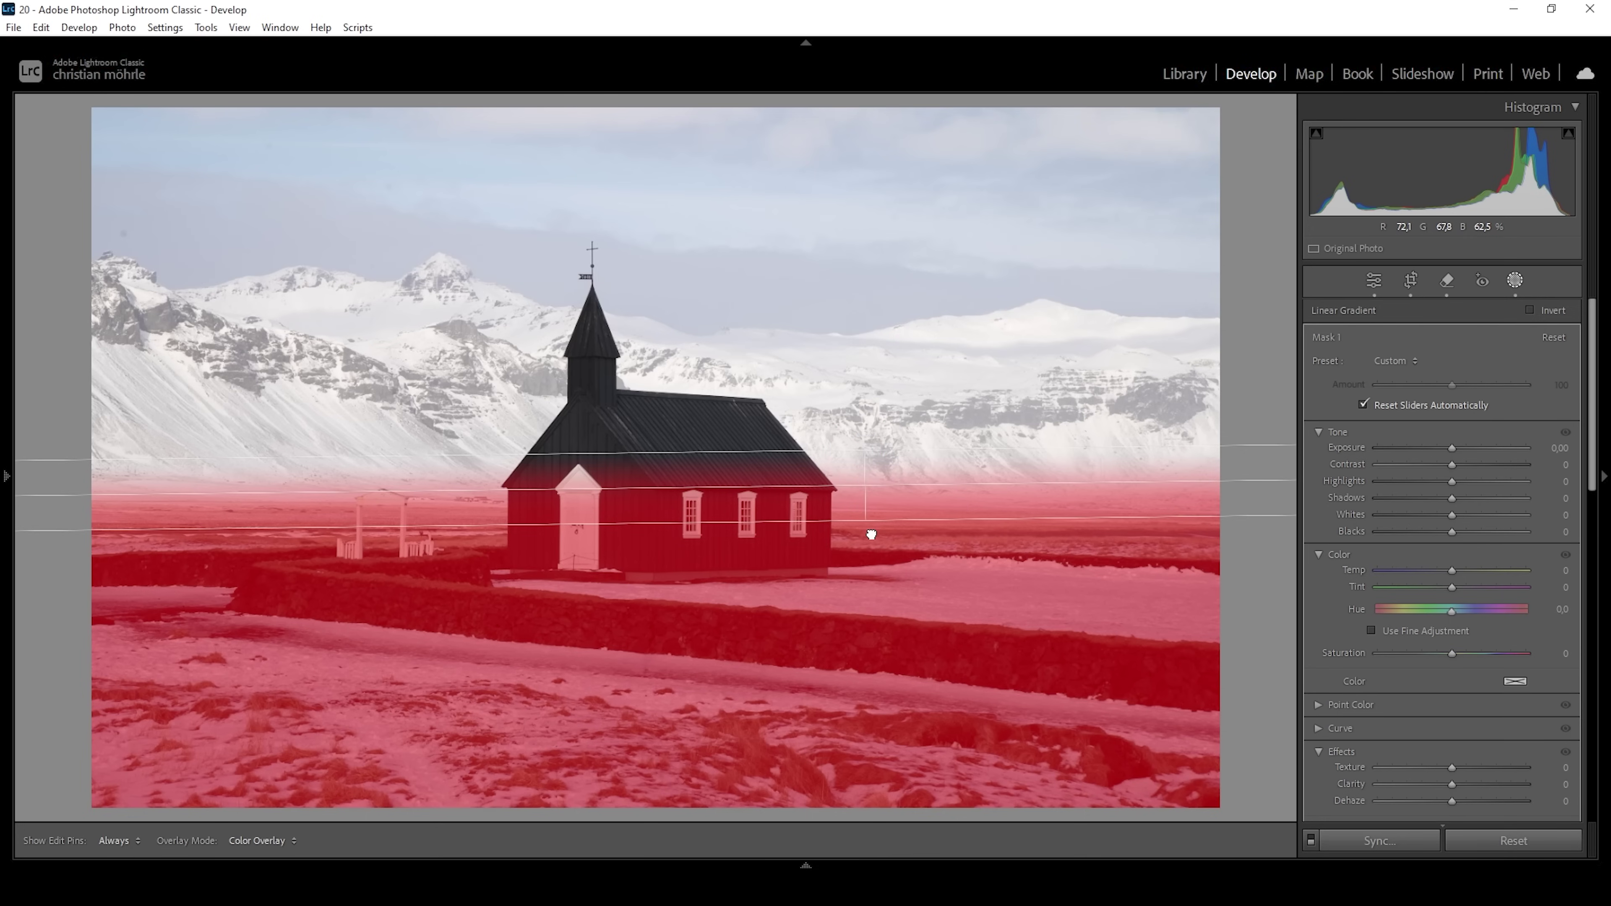
drag(866, 531, 875, 538)
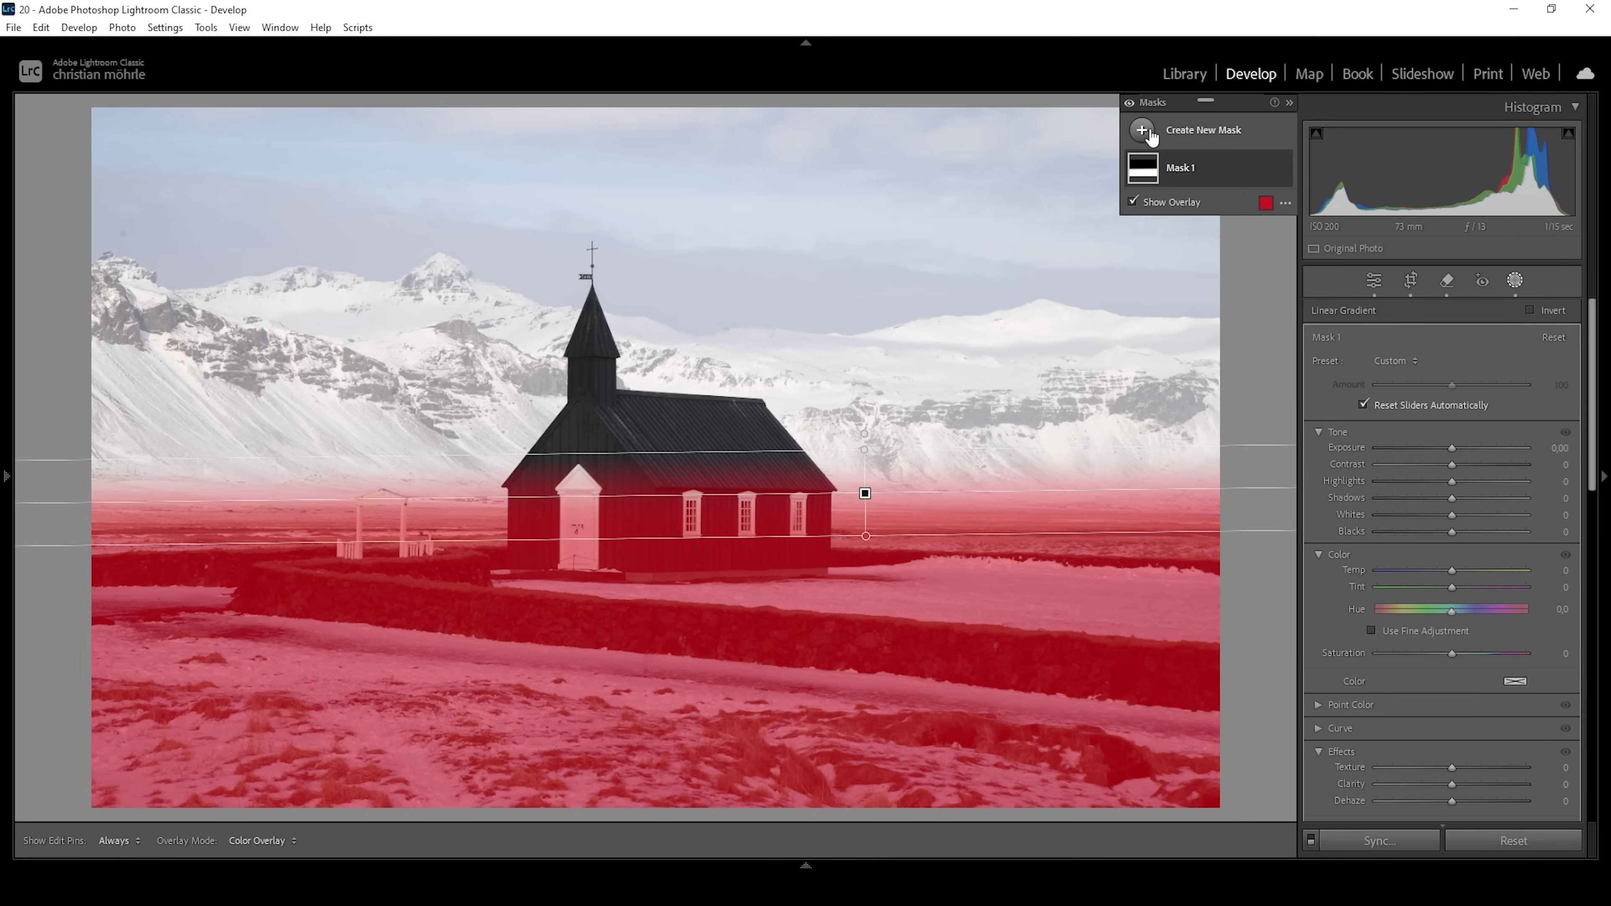
Step: Subtract a second linear gradient to clear the foreground below the church
click(1198, 167)
click(1251, 222)
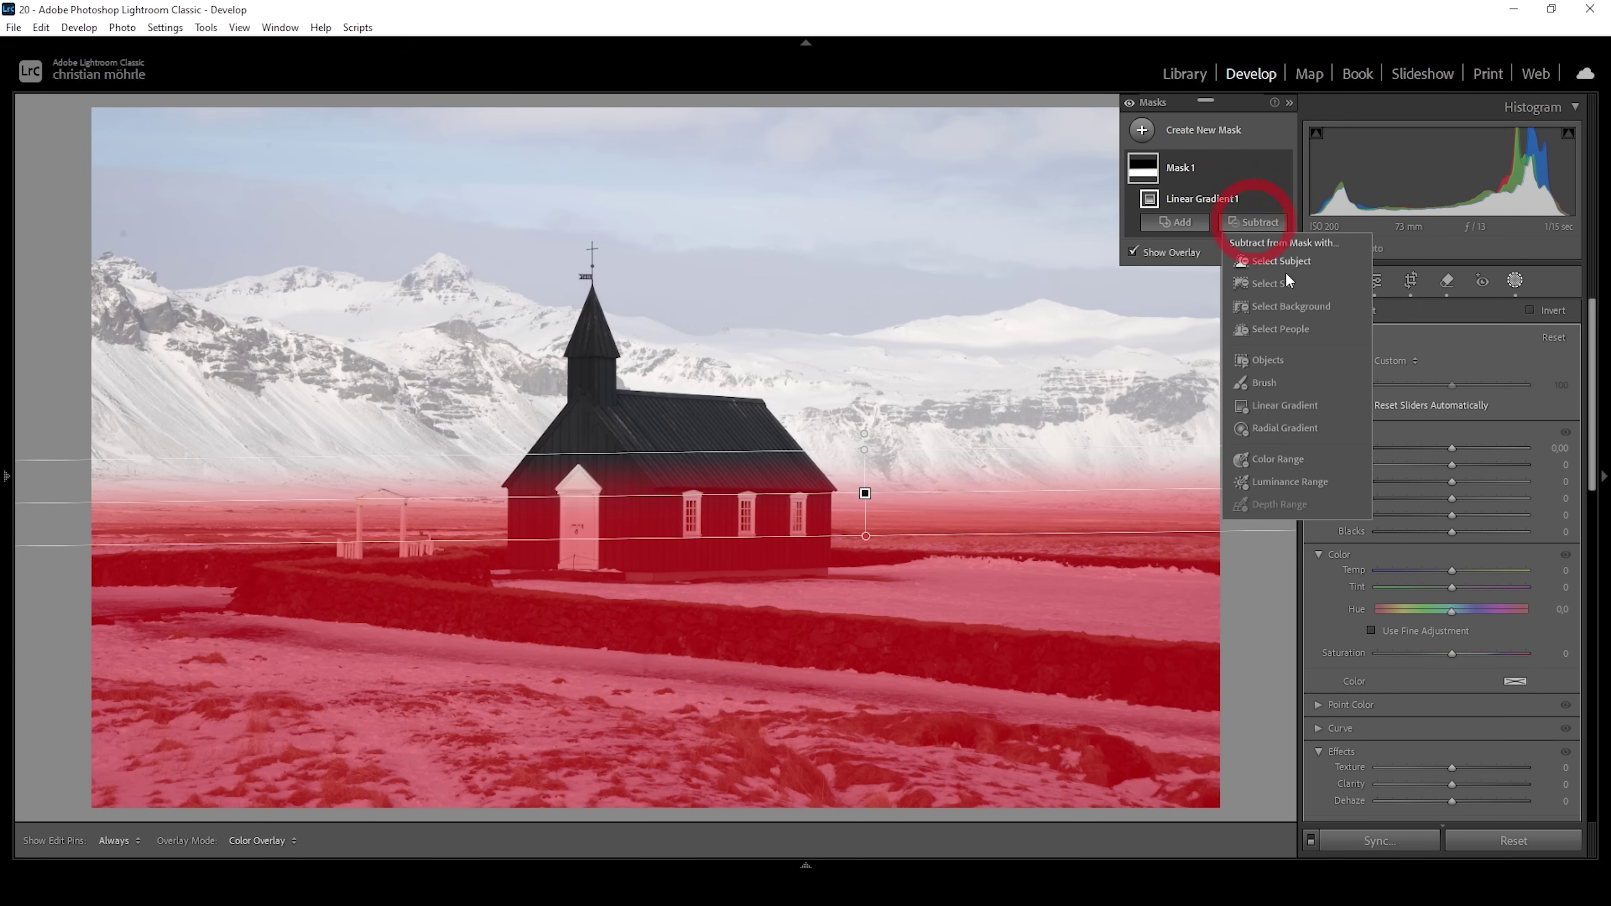
click(1283, 406)
drag(853, 556, 469, 559)
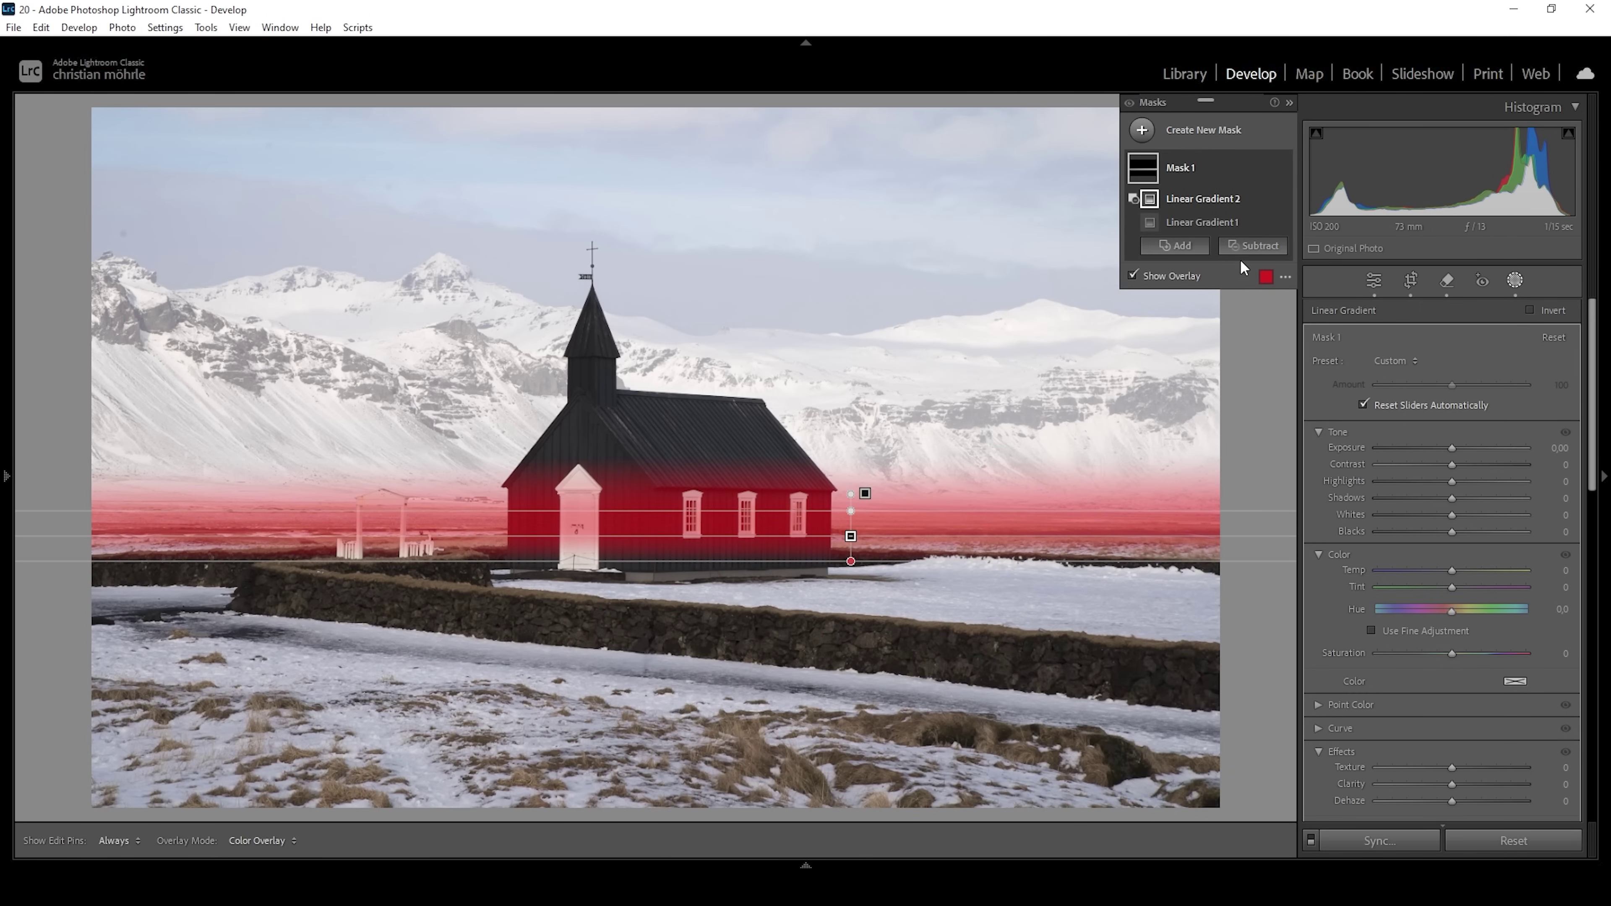
Step: Subtract the church from the mask as an object selected with a rectangle
click(1254, 254)
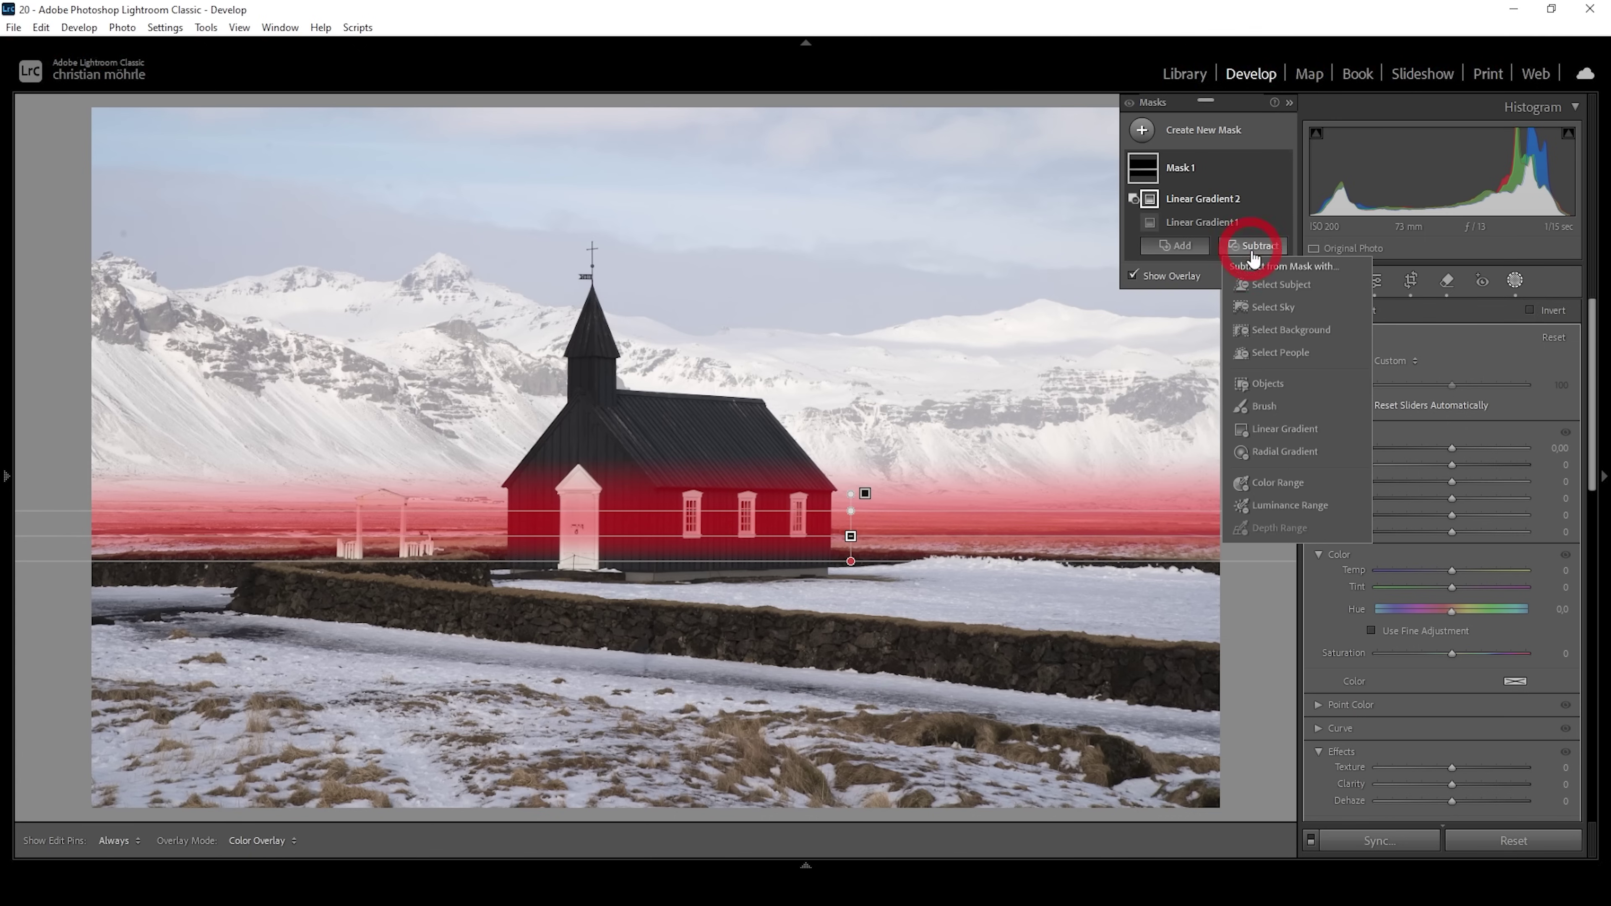
click(1269, 384)
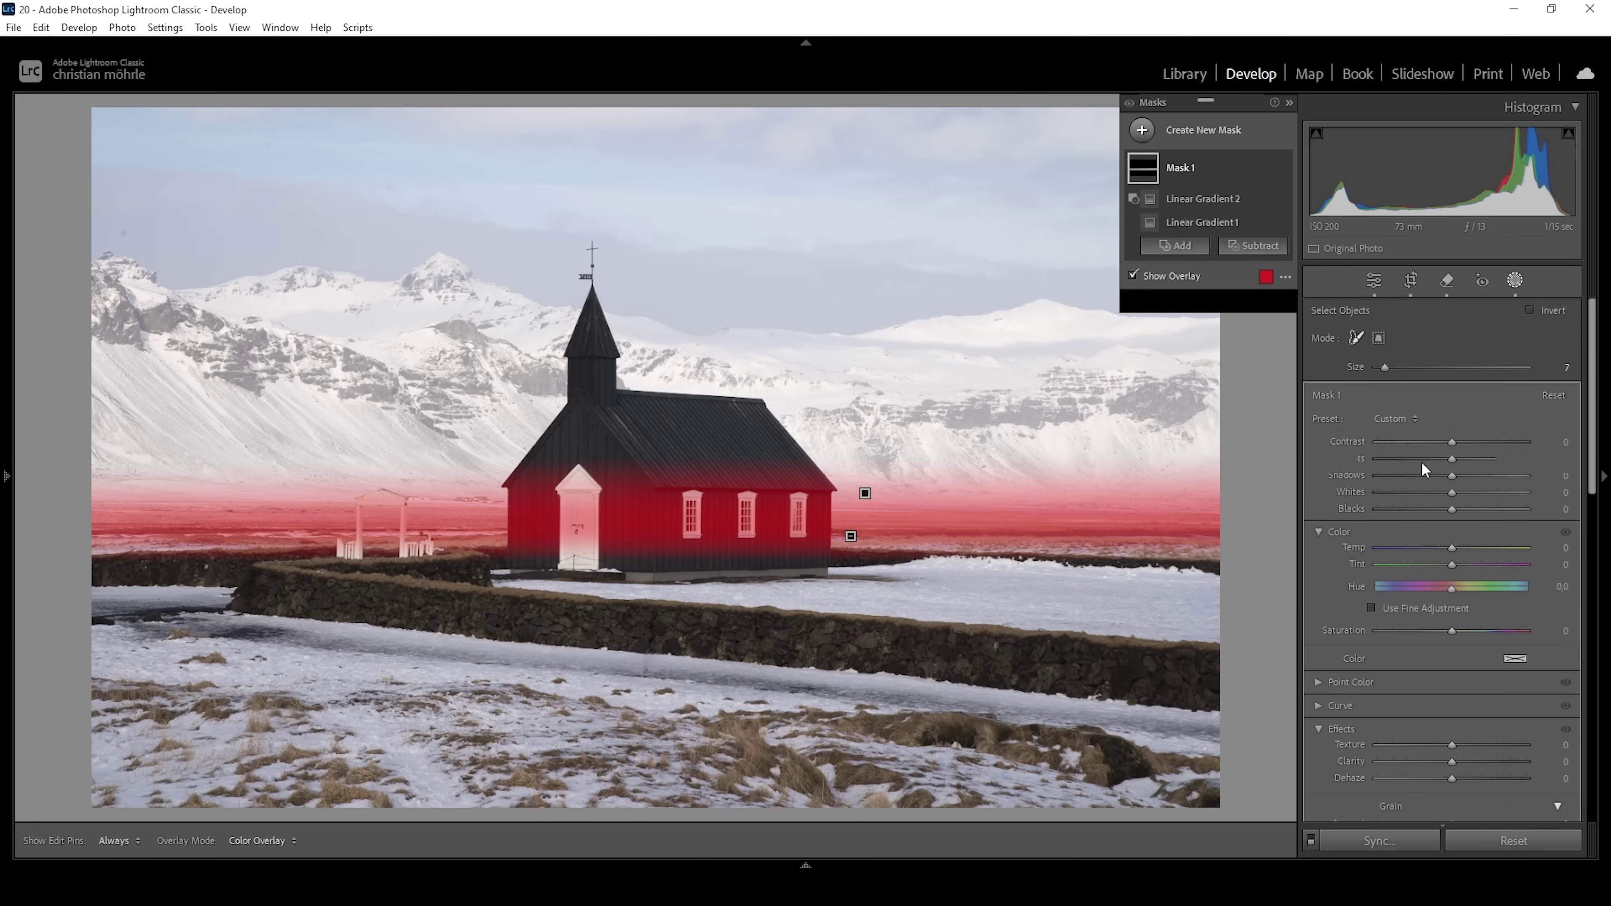
click(1379, 339)
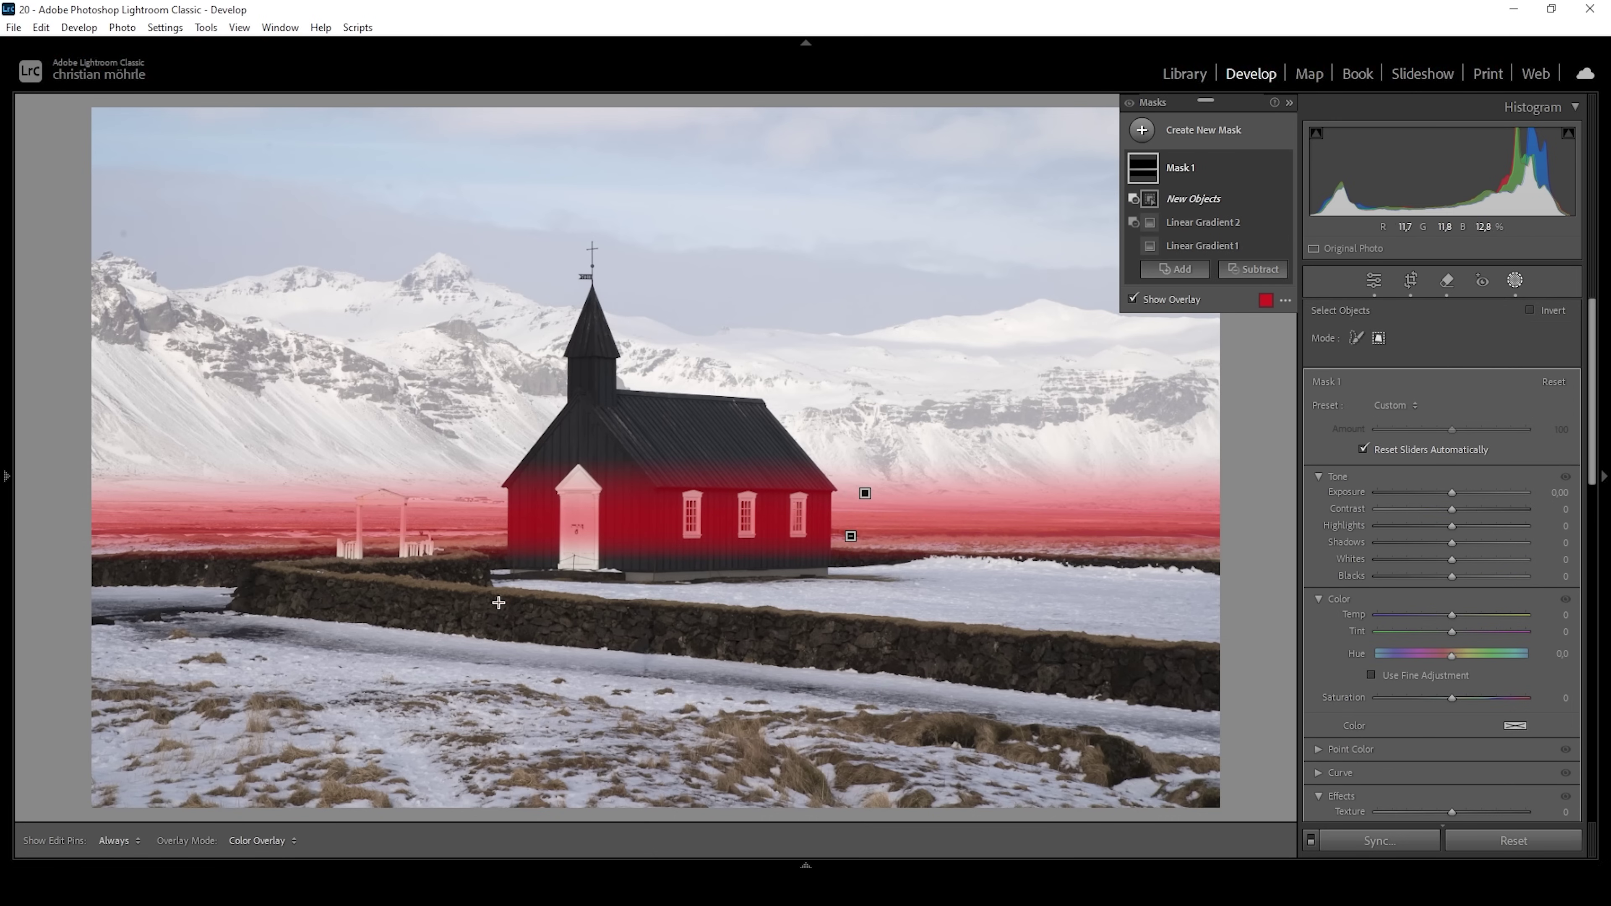
drag(487, 611, 841, 226)
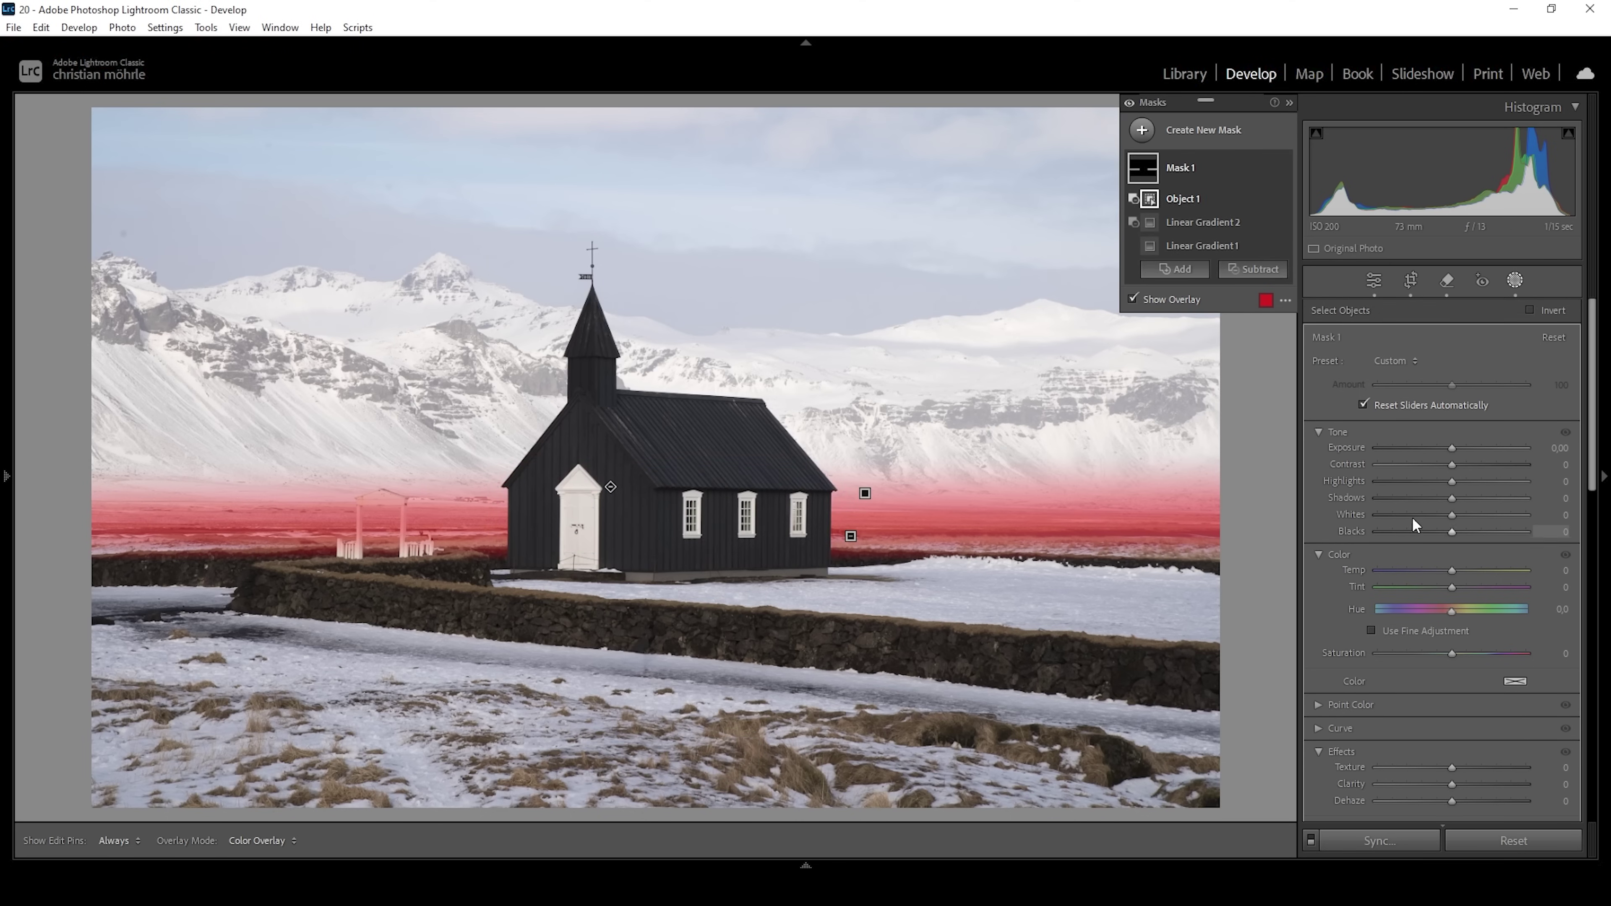
Step: Give Mask 1 on the field strip Exposure 0.76, Shadows 69 and Temp 17
drag(1452, 449, 1465, 448)
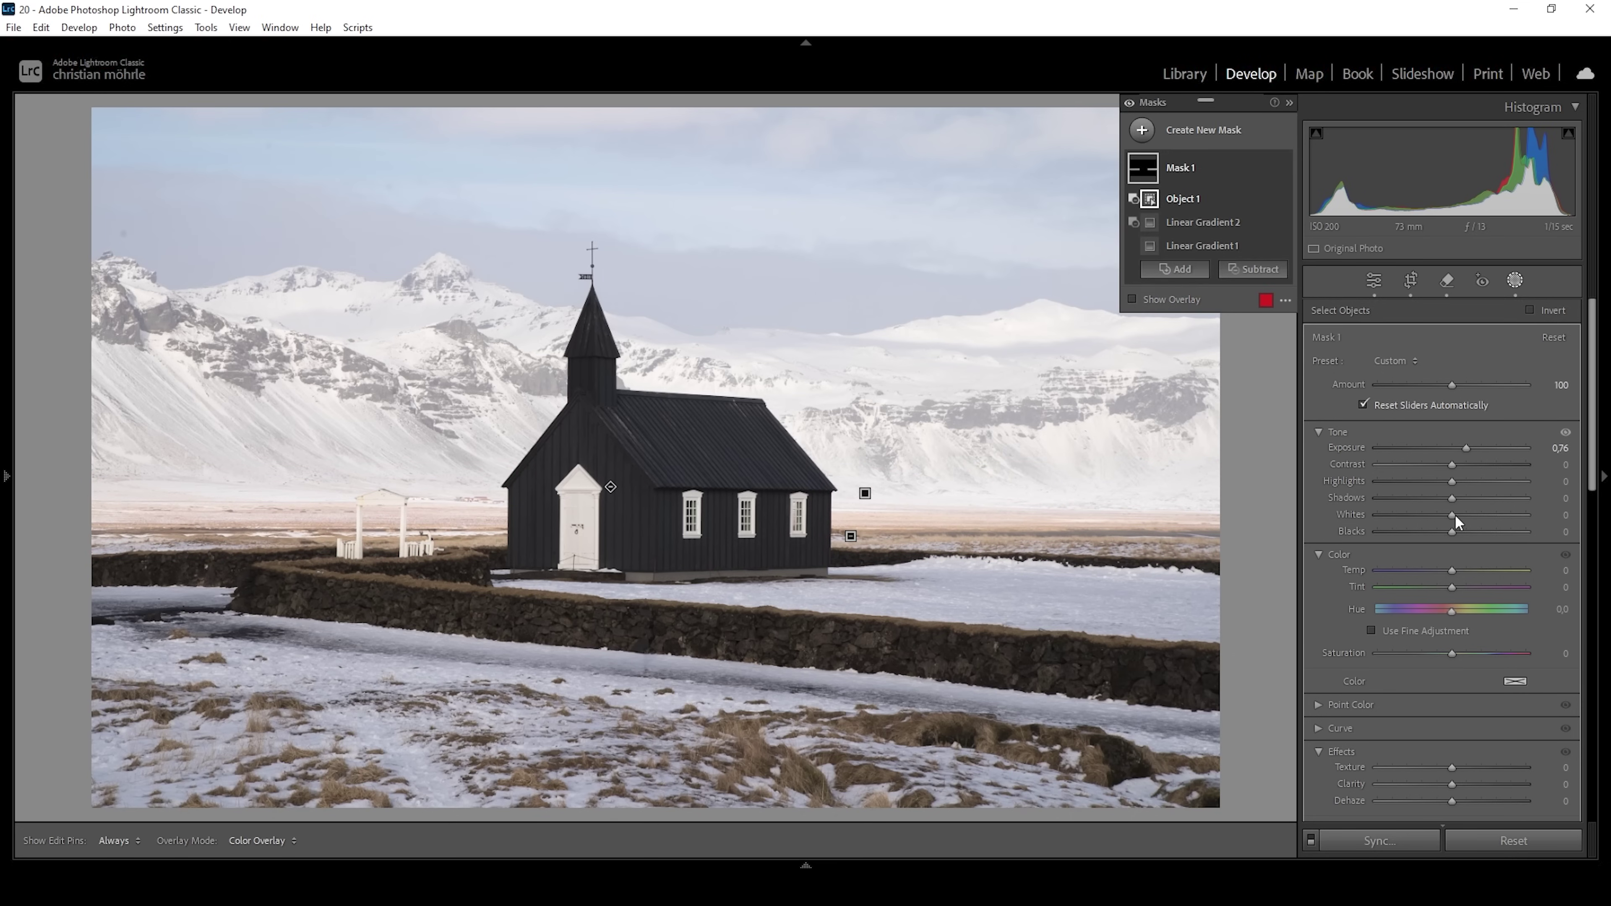
drag(1454, 498, 1507, 499)
drag(1454, 570, 1462, 574)
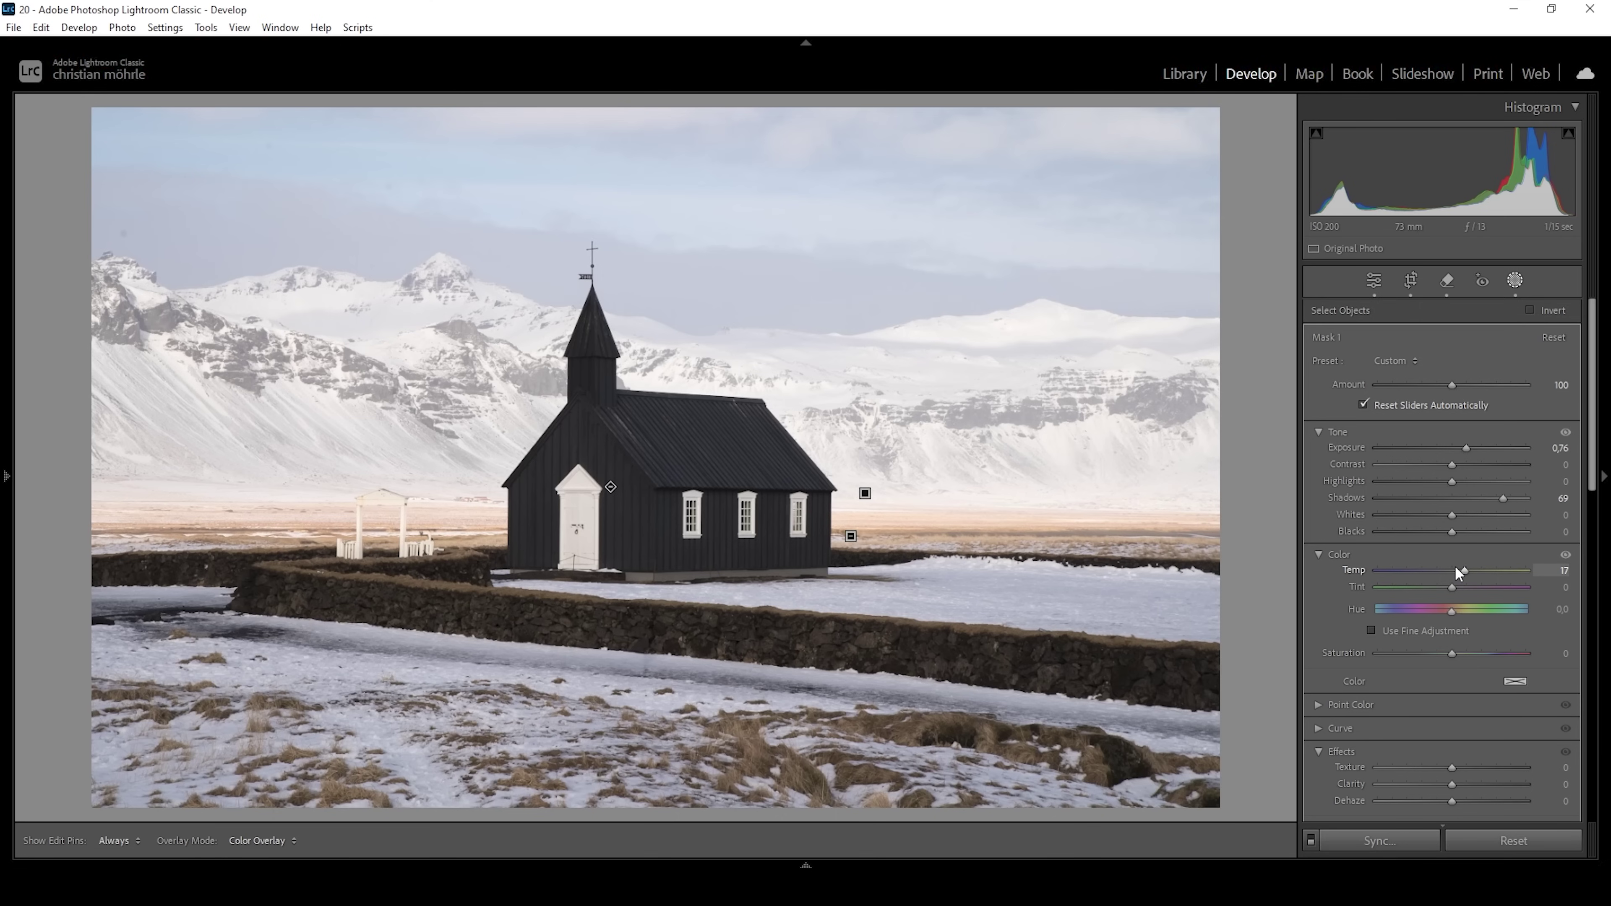
drag(1457, 573, 1457, 573)
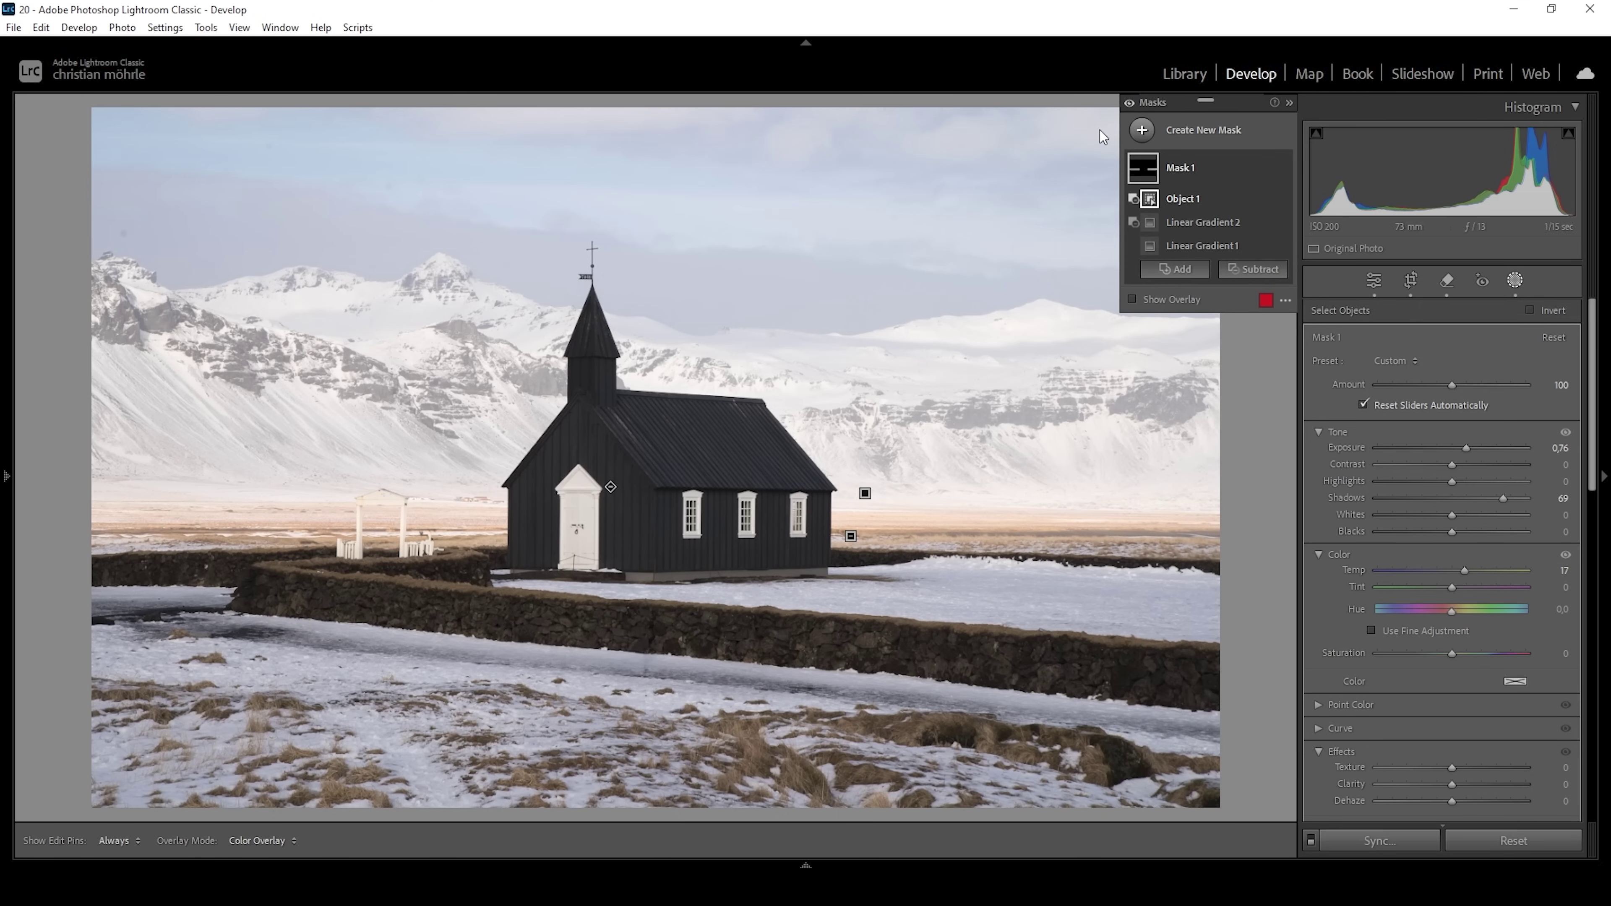
click(1142, 129)
Step: Build Mask 2 from a sky-and-mountains linear gradient minus the church, with Exposure −0.18
click(1251, 310)
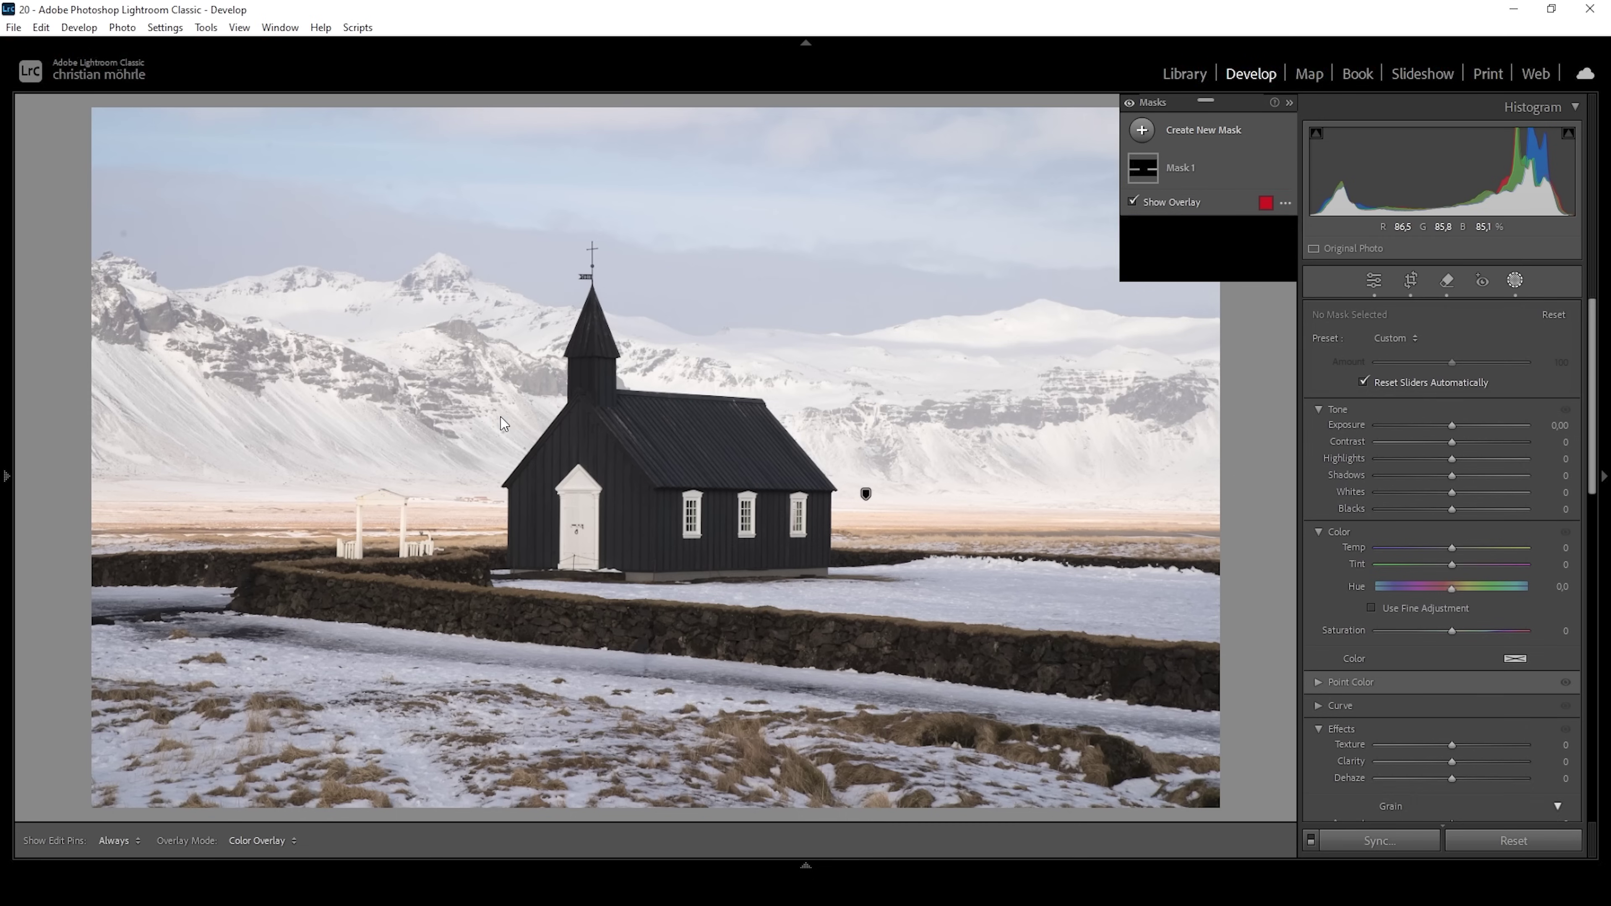
drag(494, 416, 494, 561)
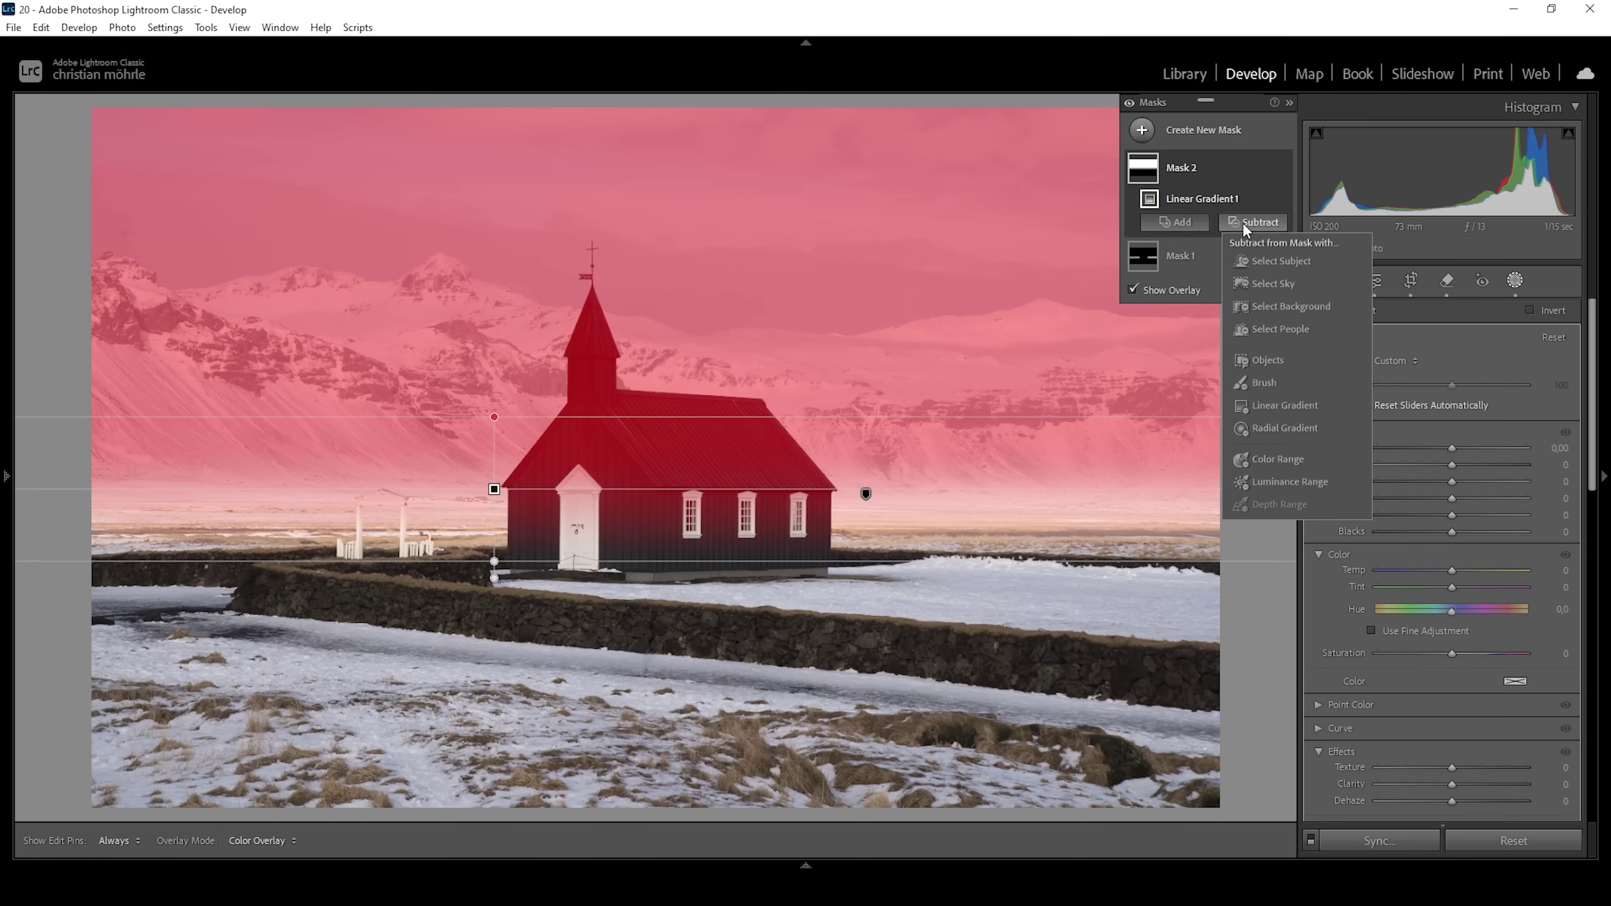
click(1266, 360)
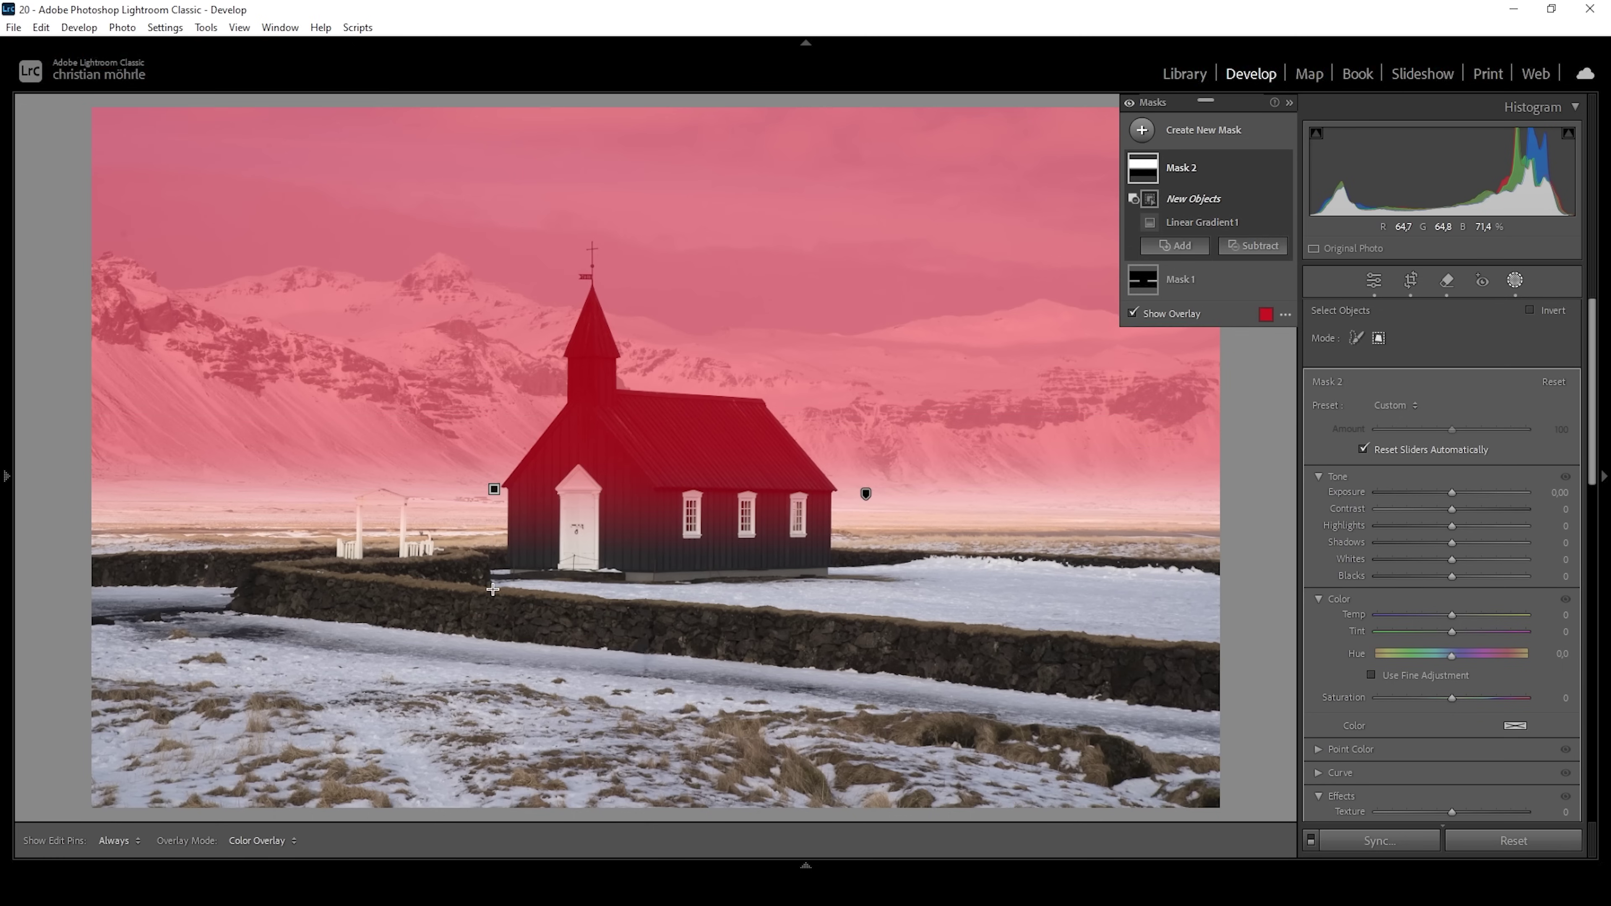
drag(493, 590, 845, 212)
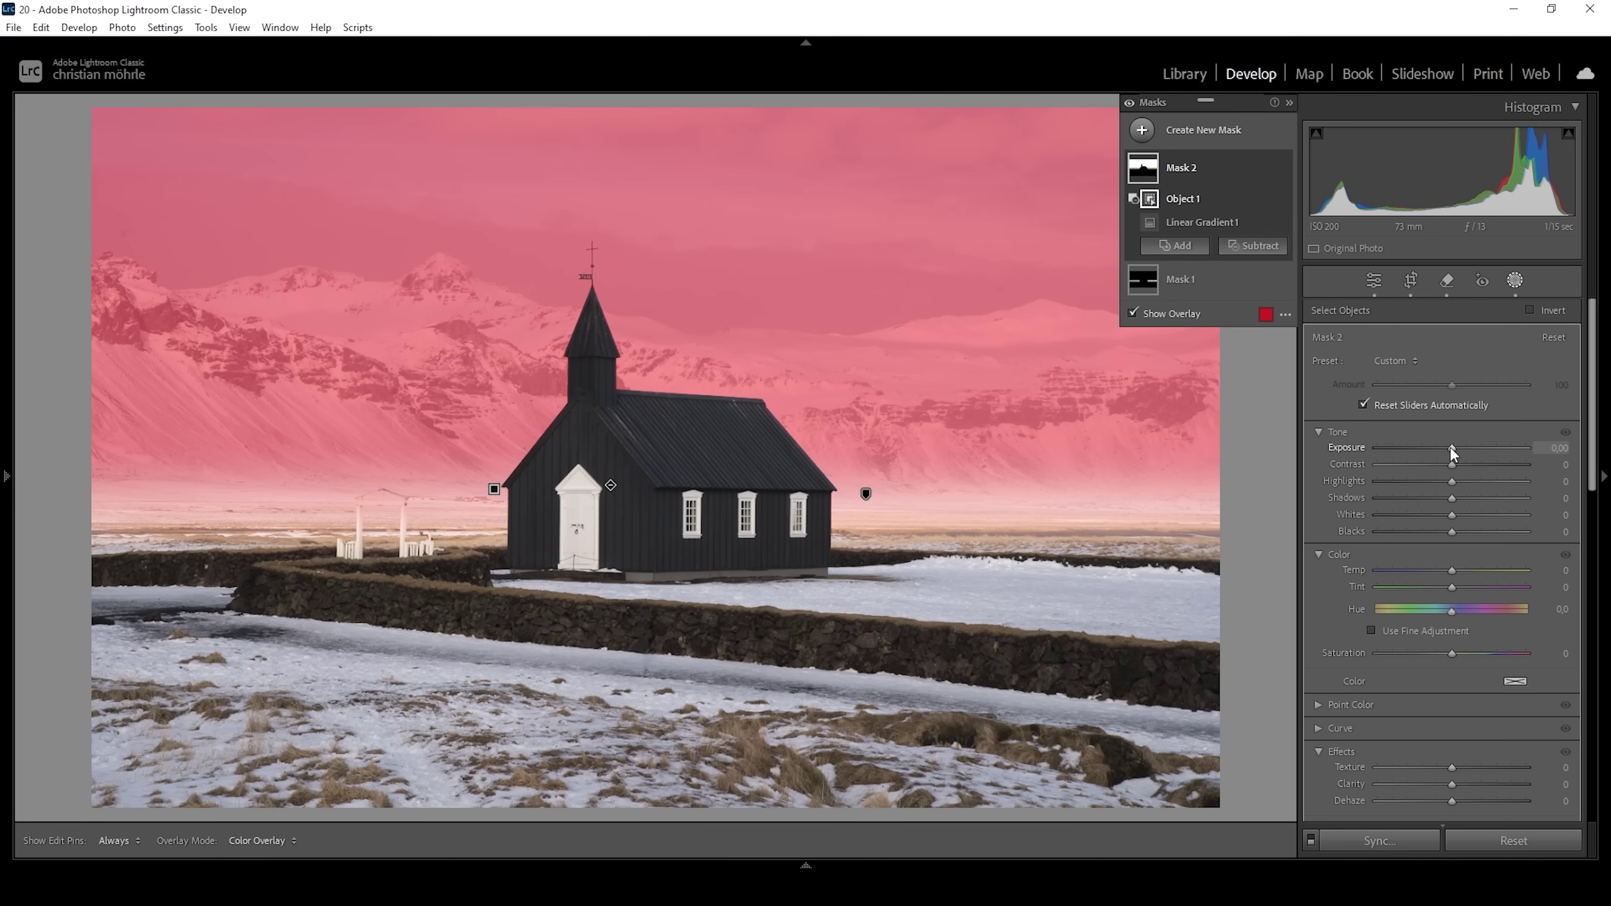
drag(1451, 447, 1449, 449)
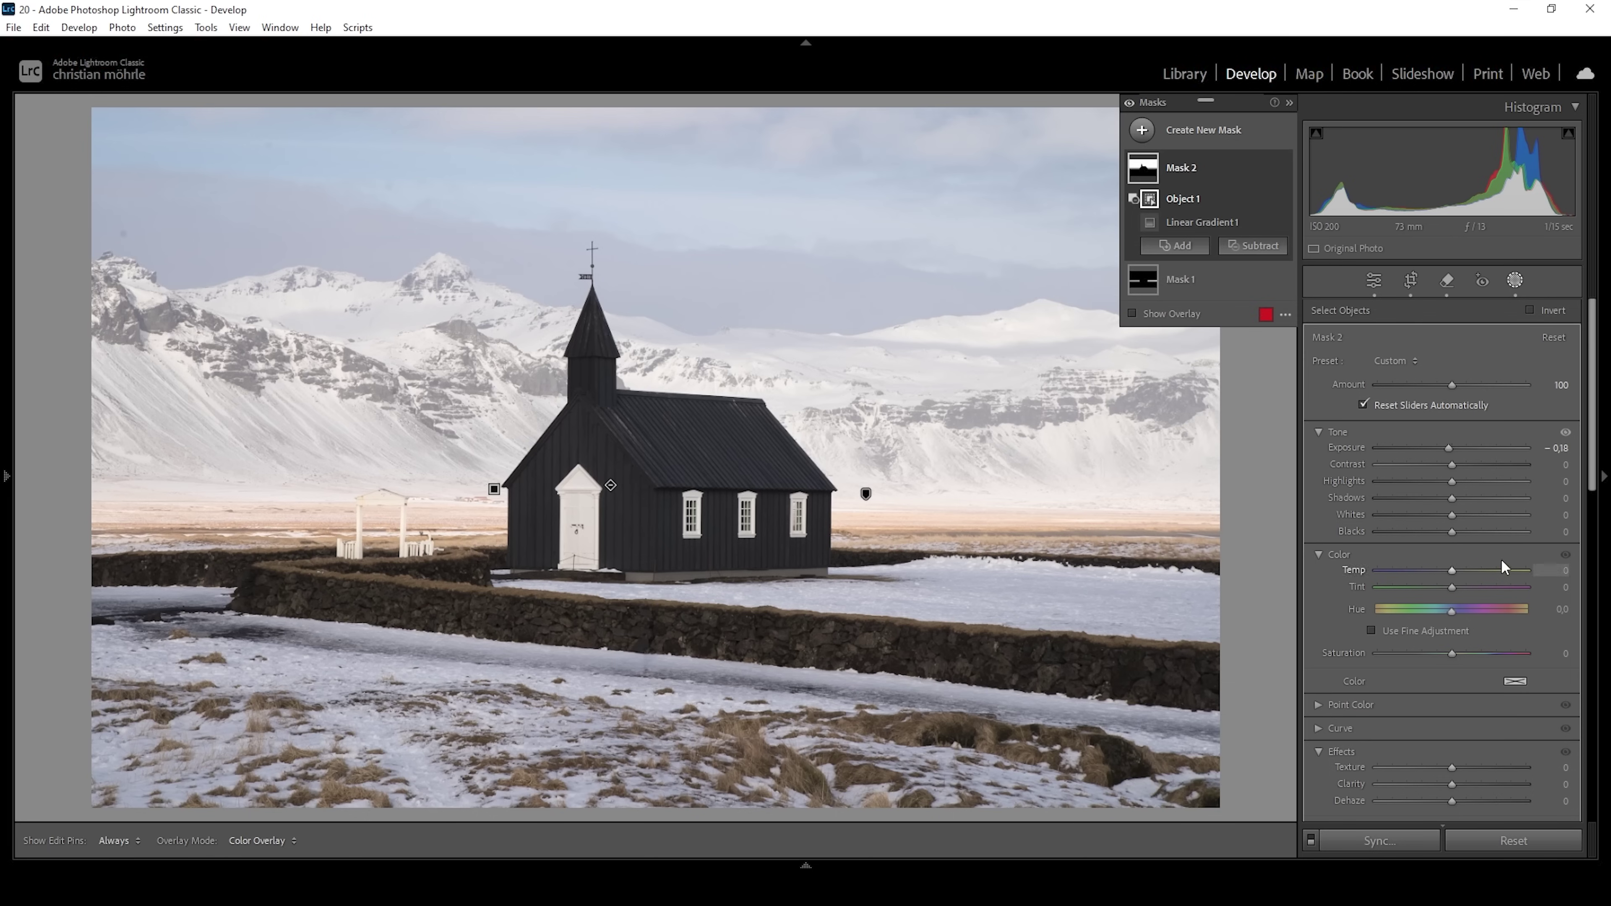
Step: Set Mask 2's Contrast to 46, Shadows −100 and Blacks −19 to deepen the sky
drag(1455, 465, 1270, 494)
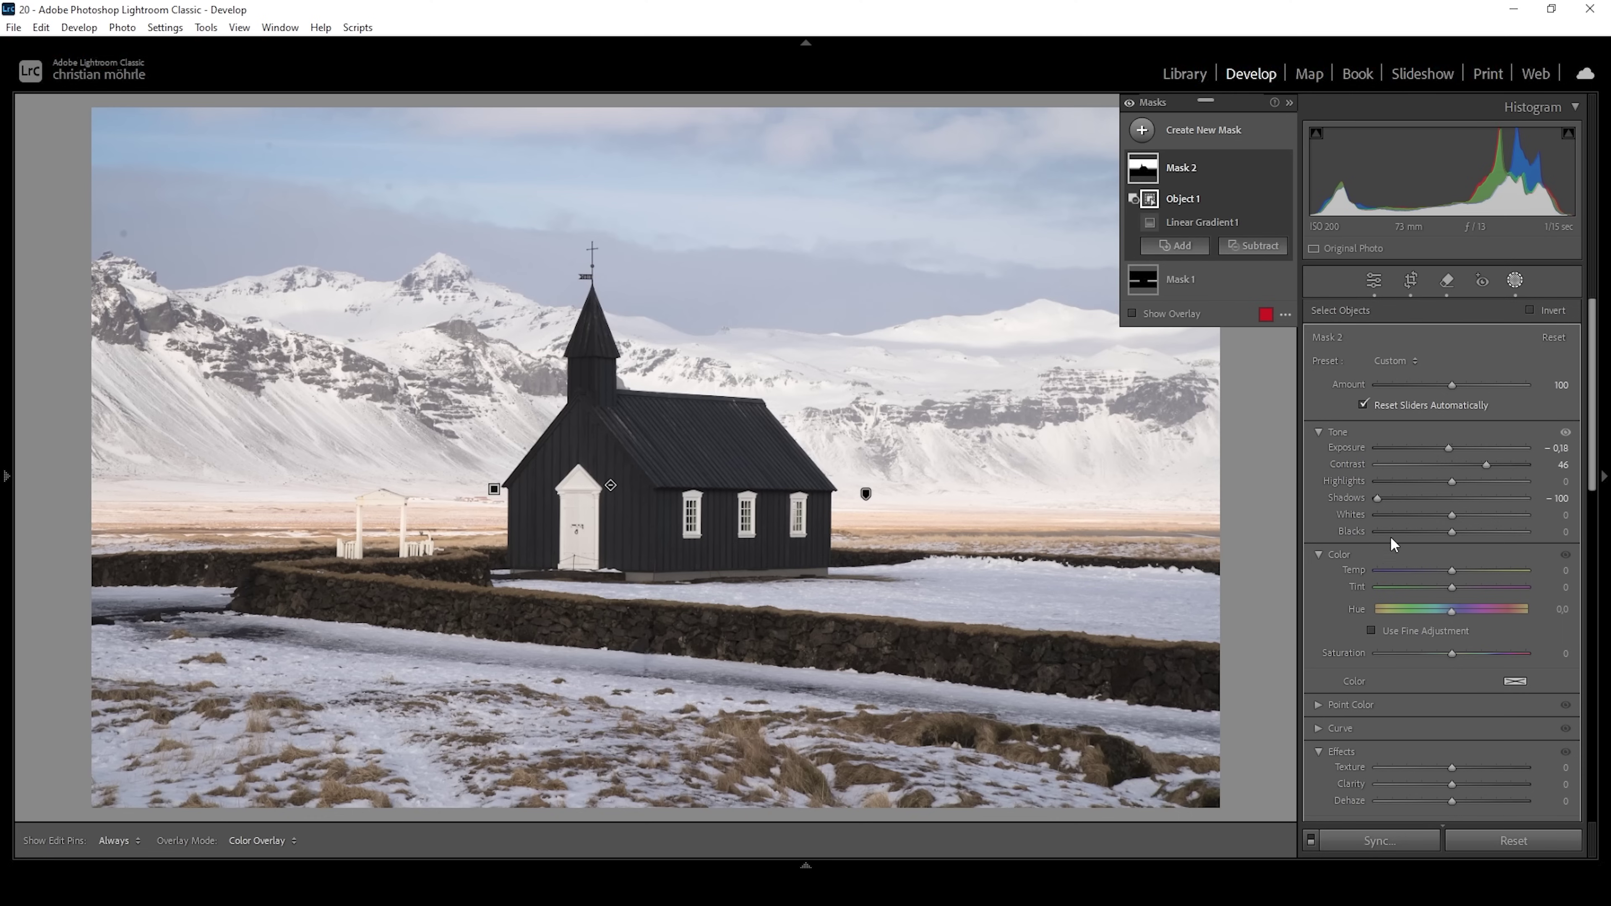
drag(1452, 531, 1444, 535)
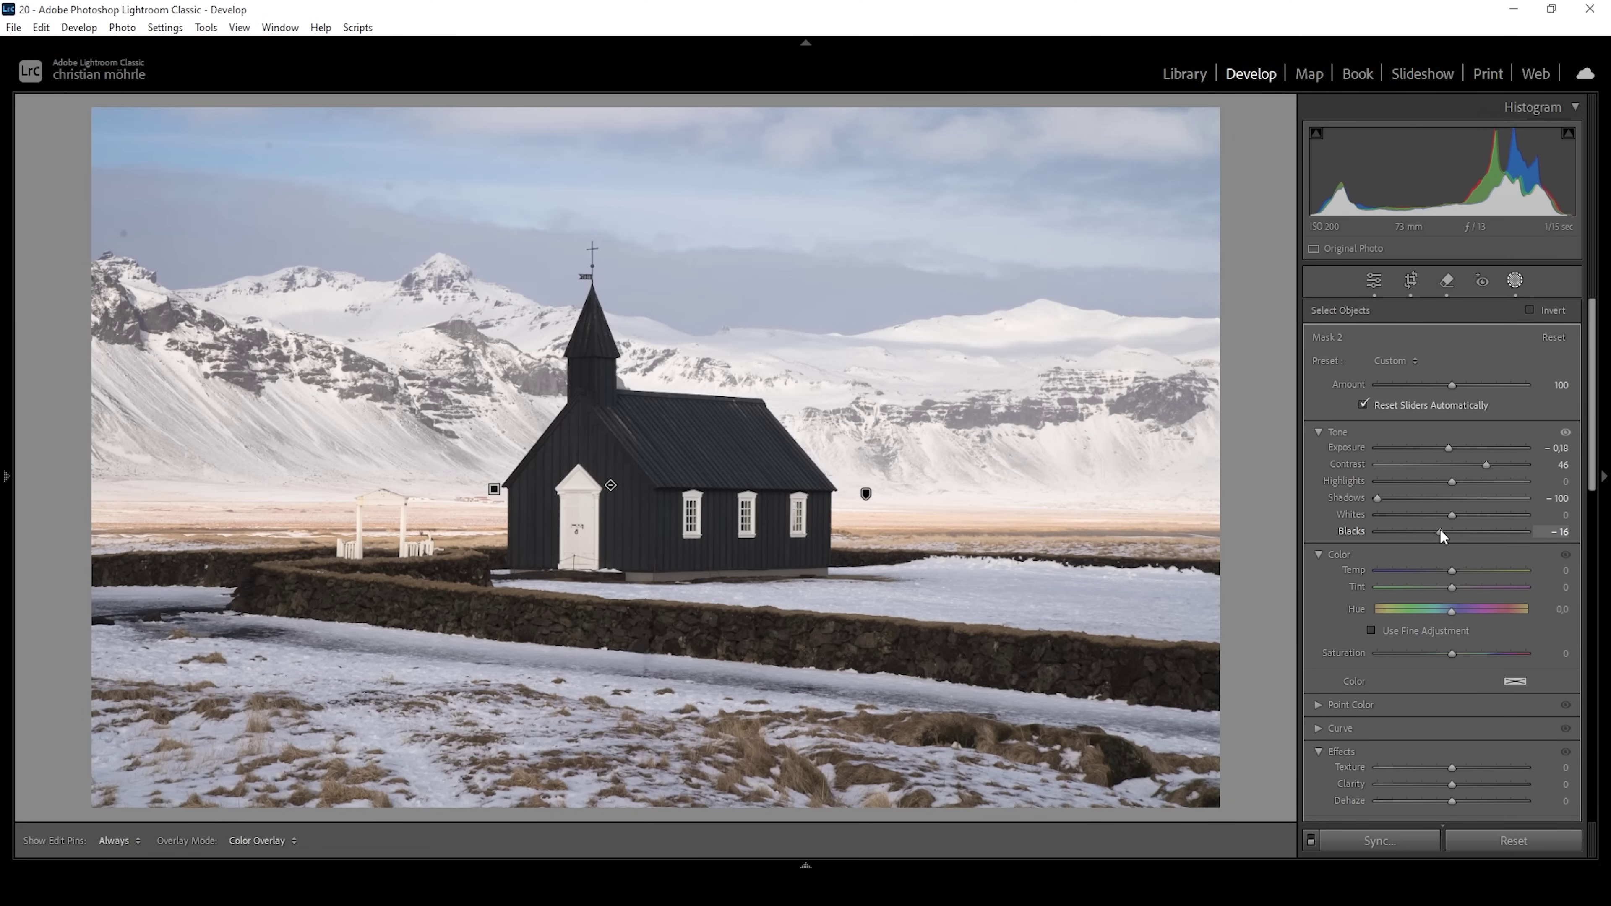
drag(1433, 530, 1432, 526)
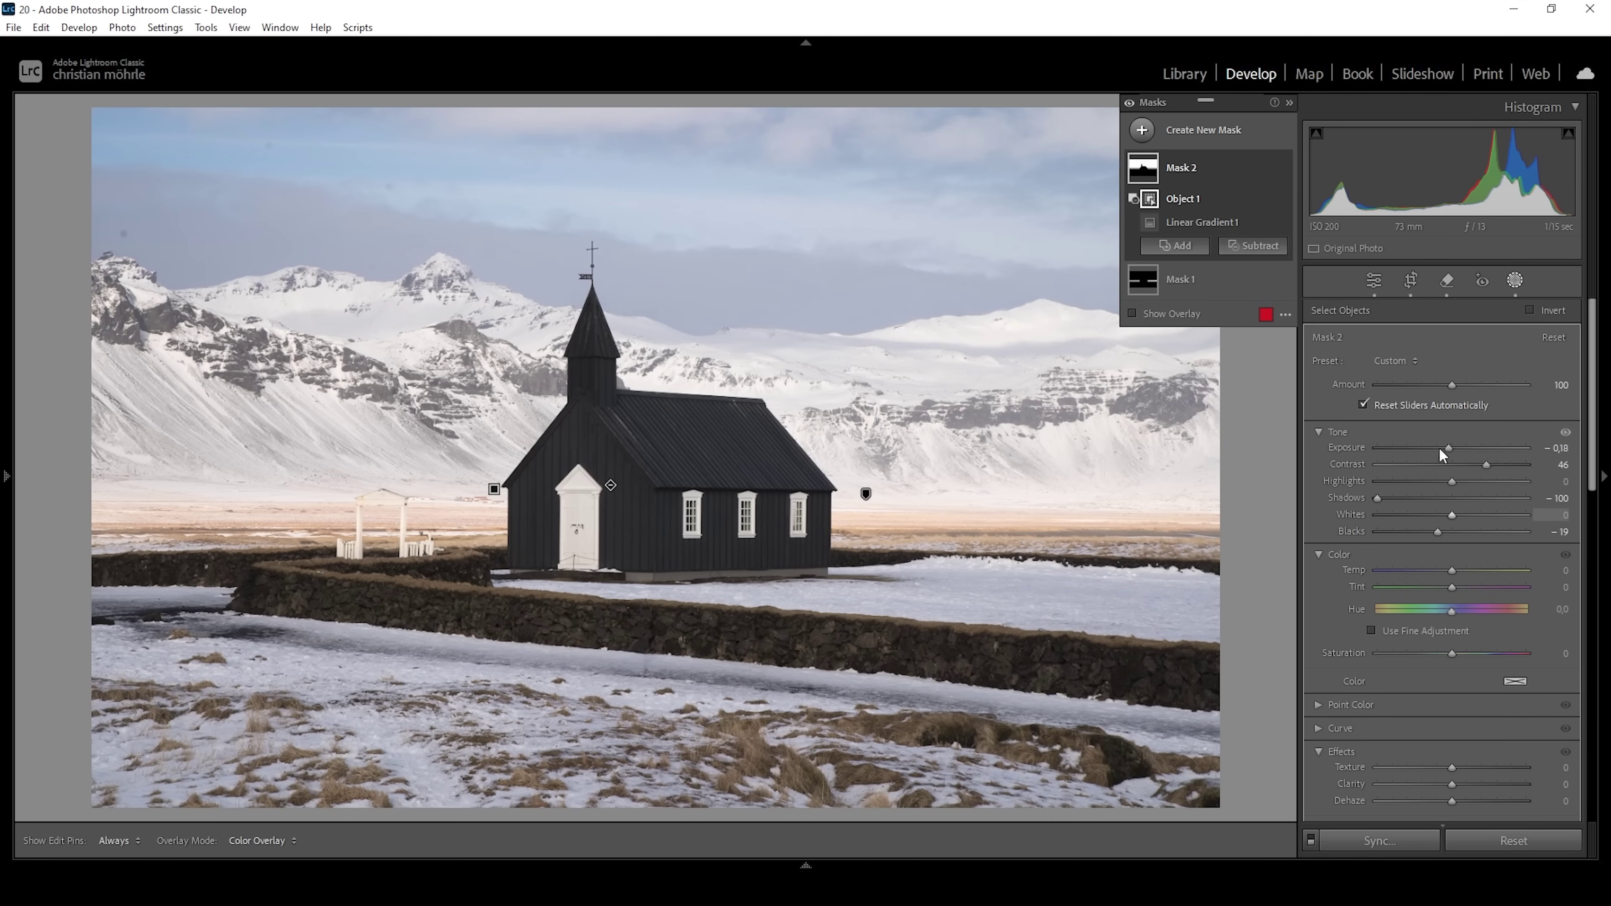
Step: Start a Color Range mask sampled from the mountain's dark rock
click(1142, 131)
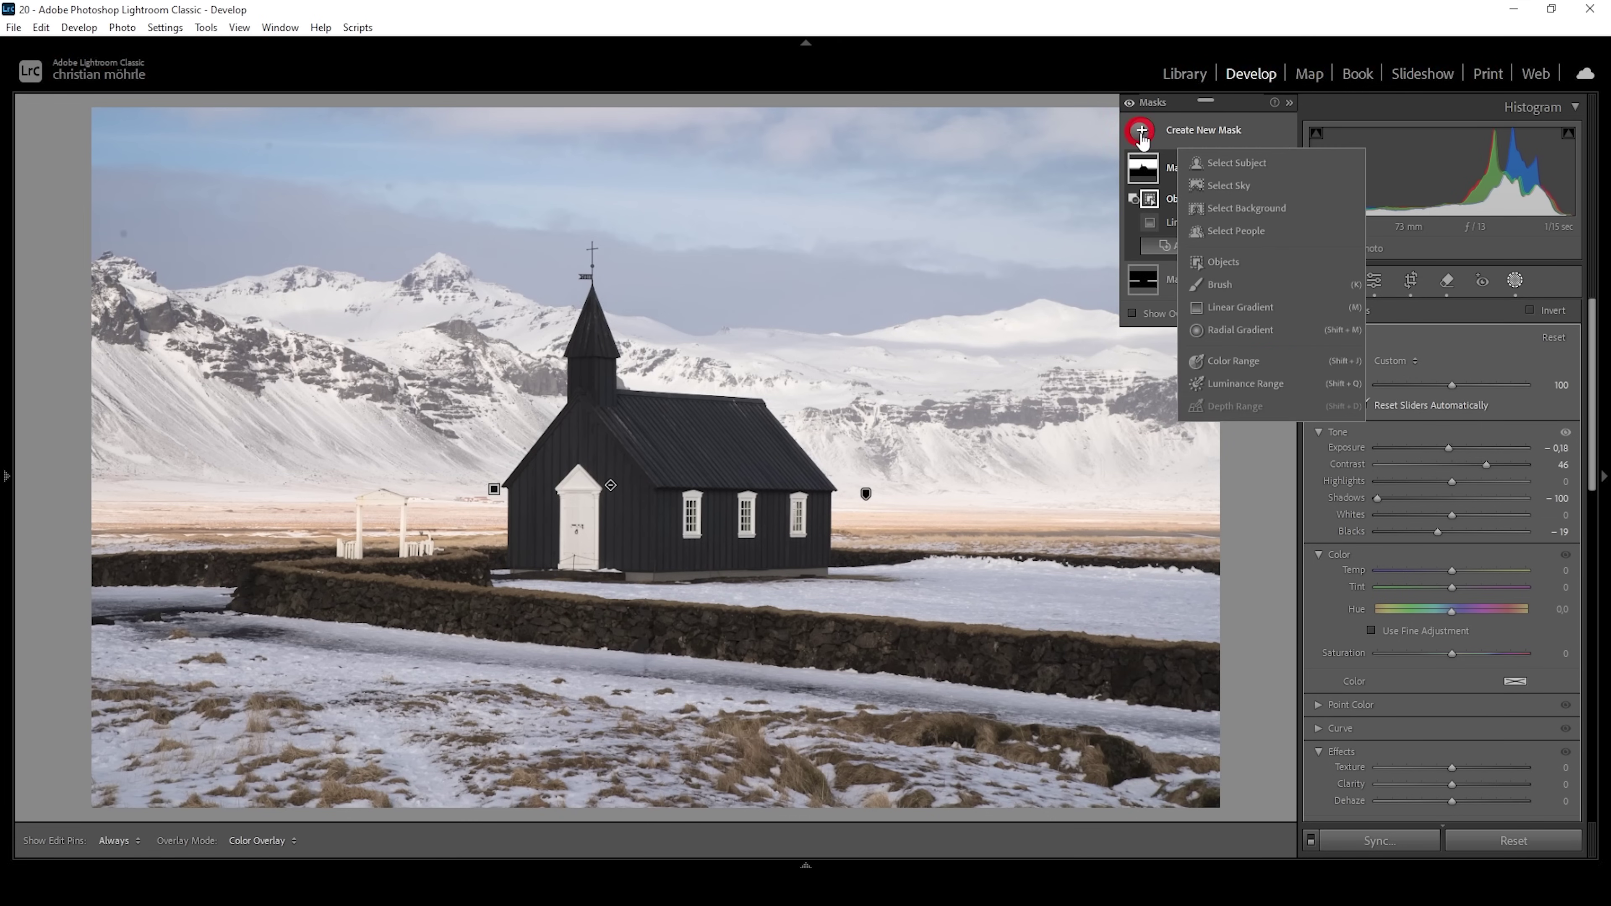
click(1222, 366)
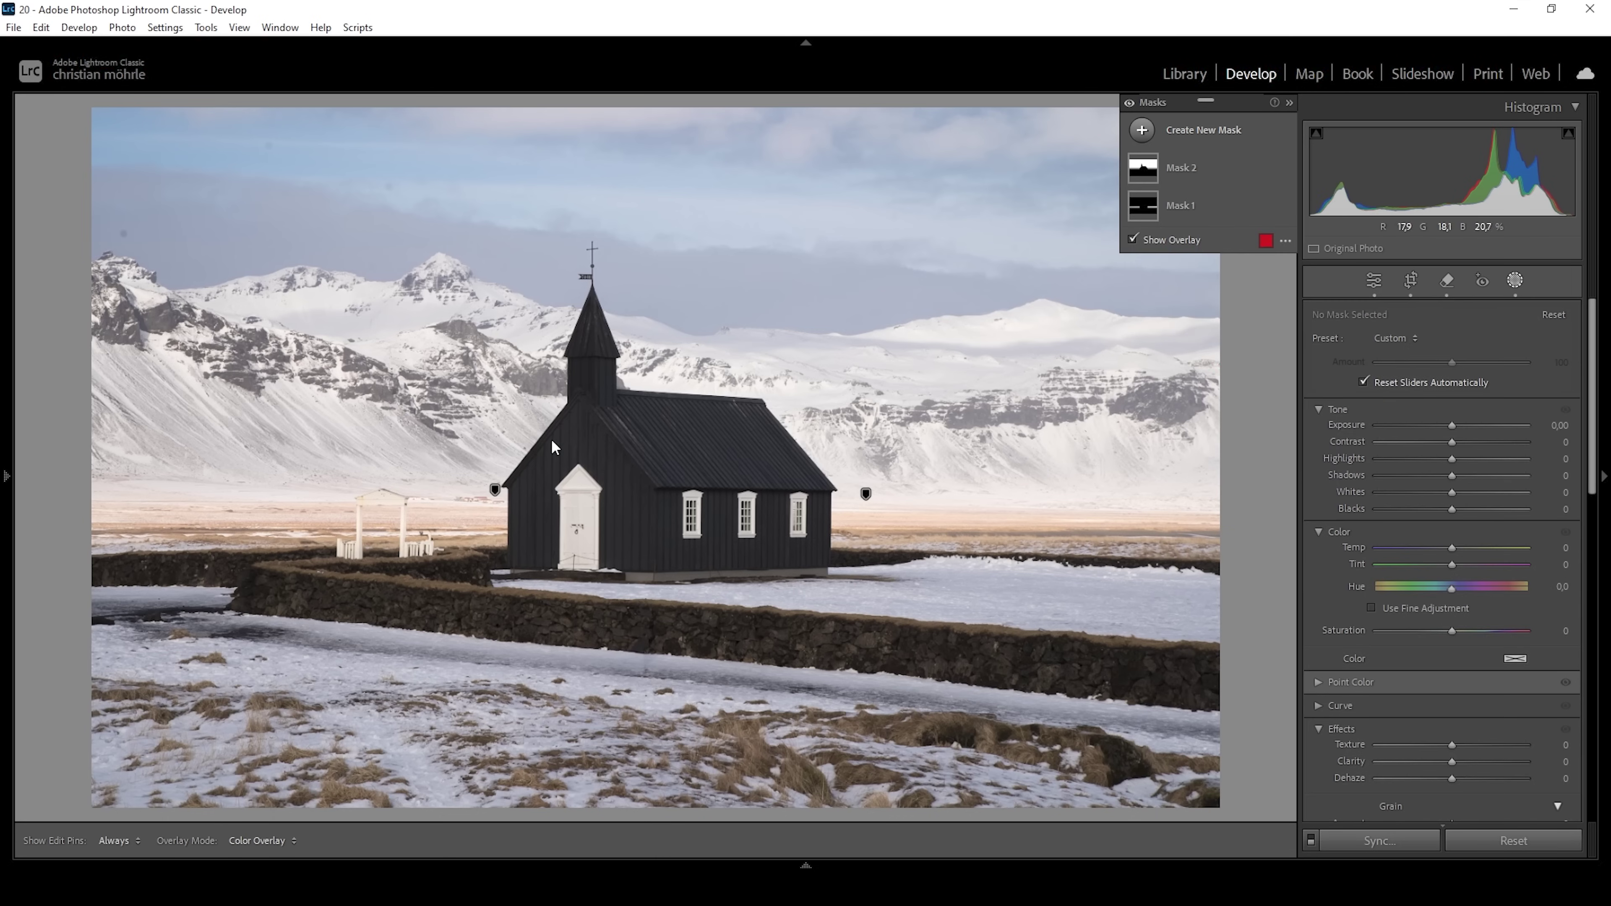
click(156, 320)
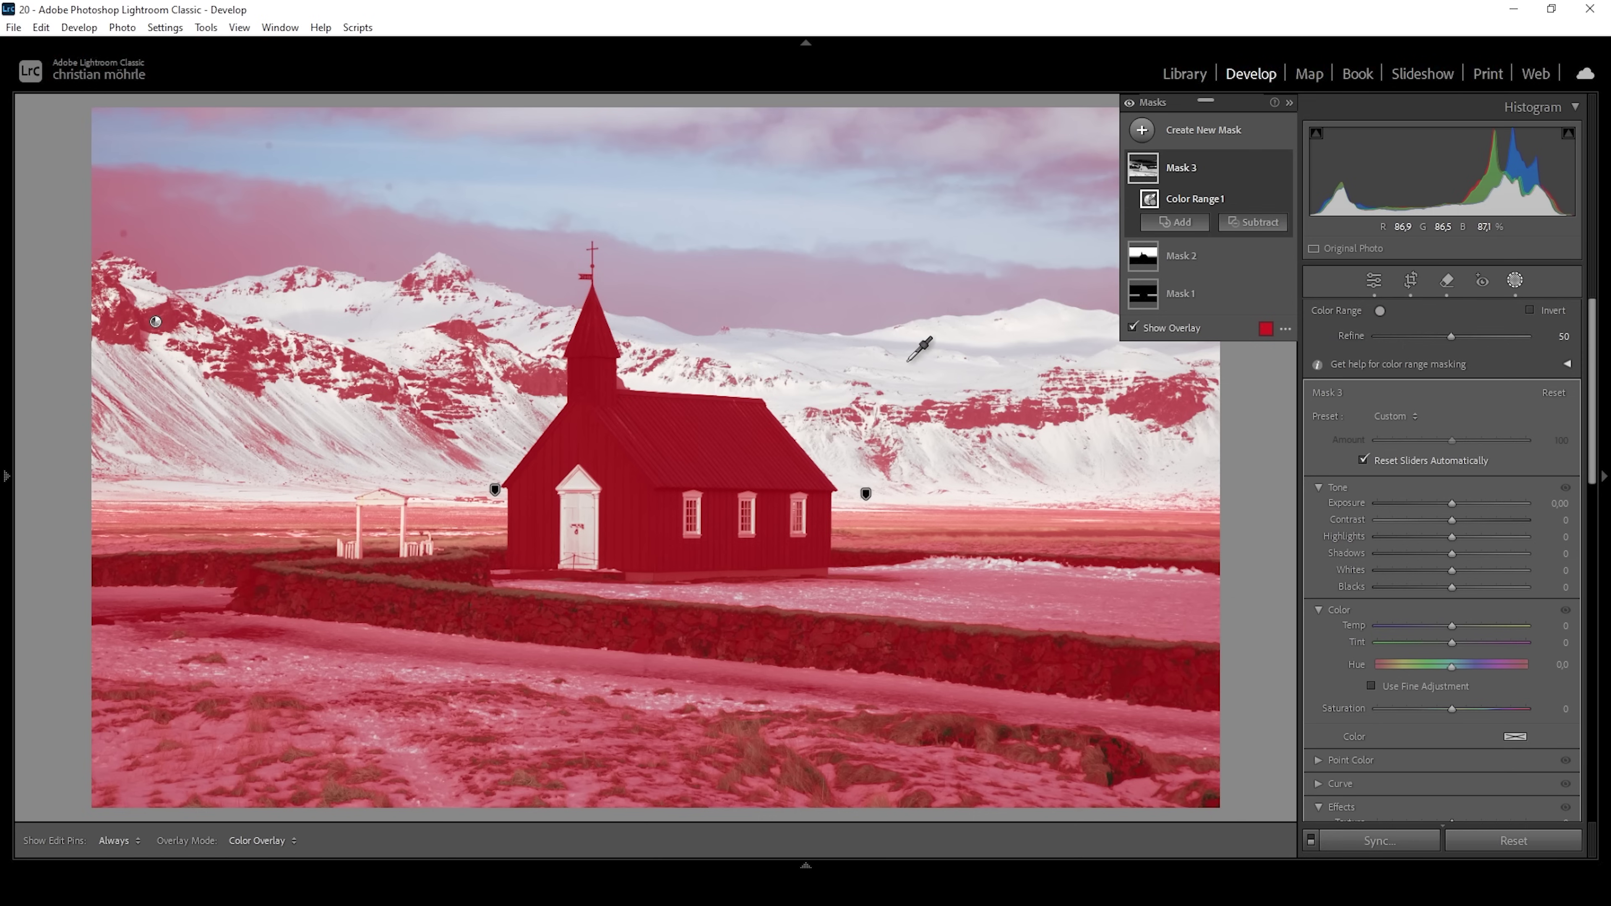
Step: Subtract the church object, a lower-foreground linear gradient and the sky from Mask 3
click(1253, 223)
click(1261, 359)
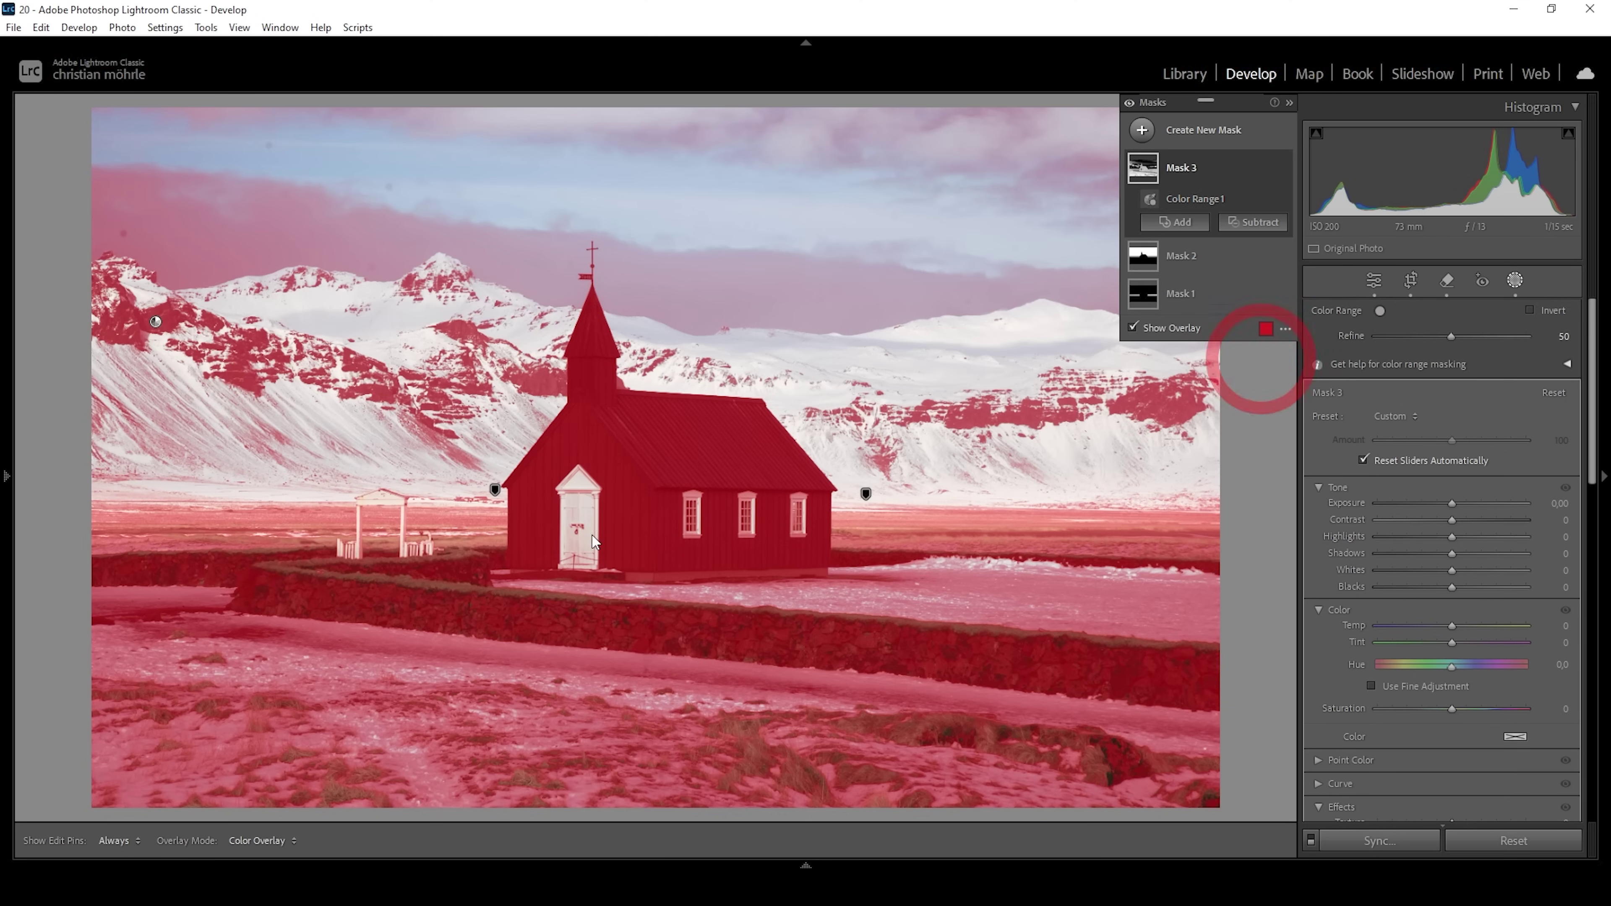
drag(490, 389, 850, 591)
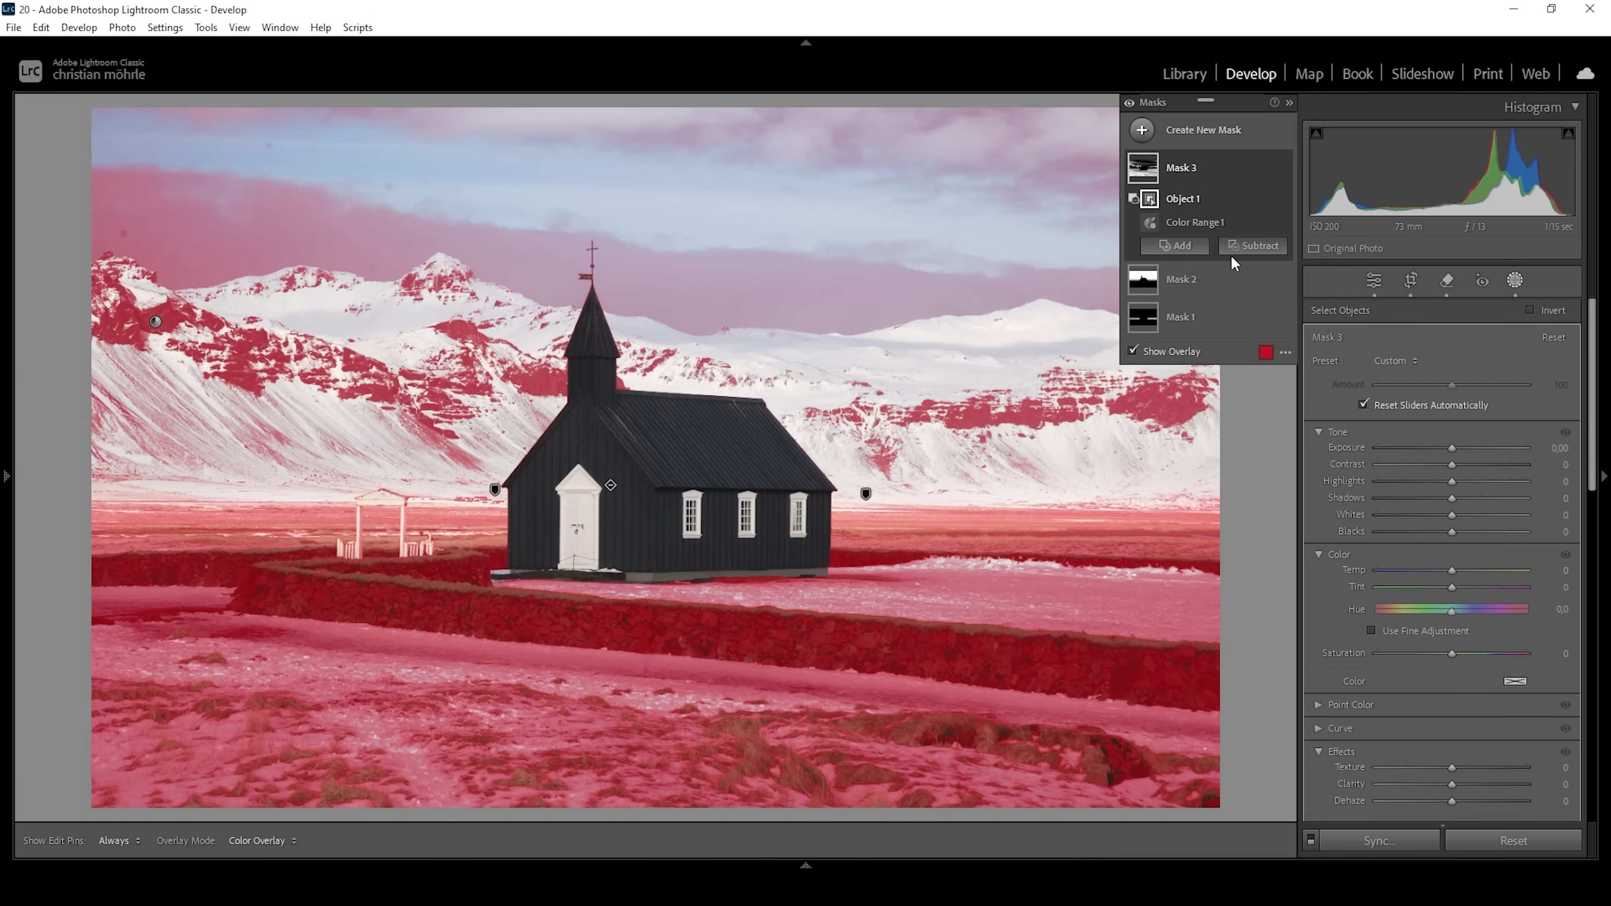
click(1243, 246)
click(1275, 432)
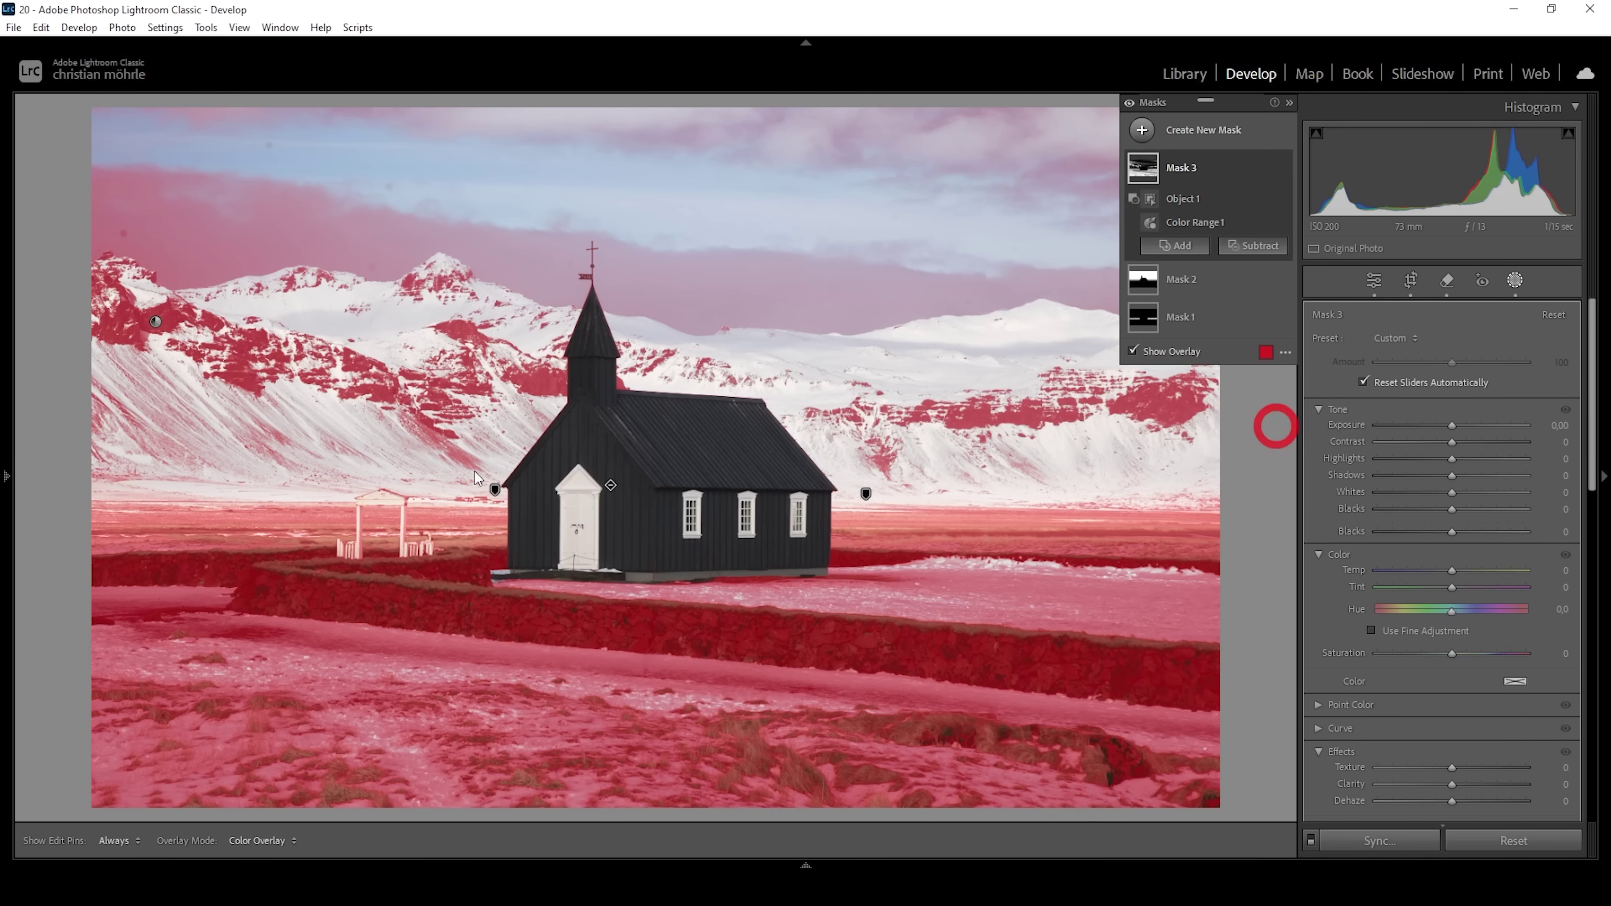
drag(491, 496, 491, 413)
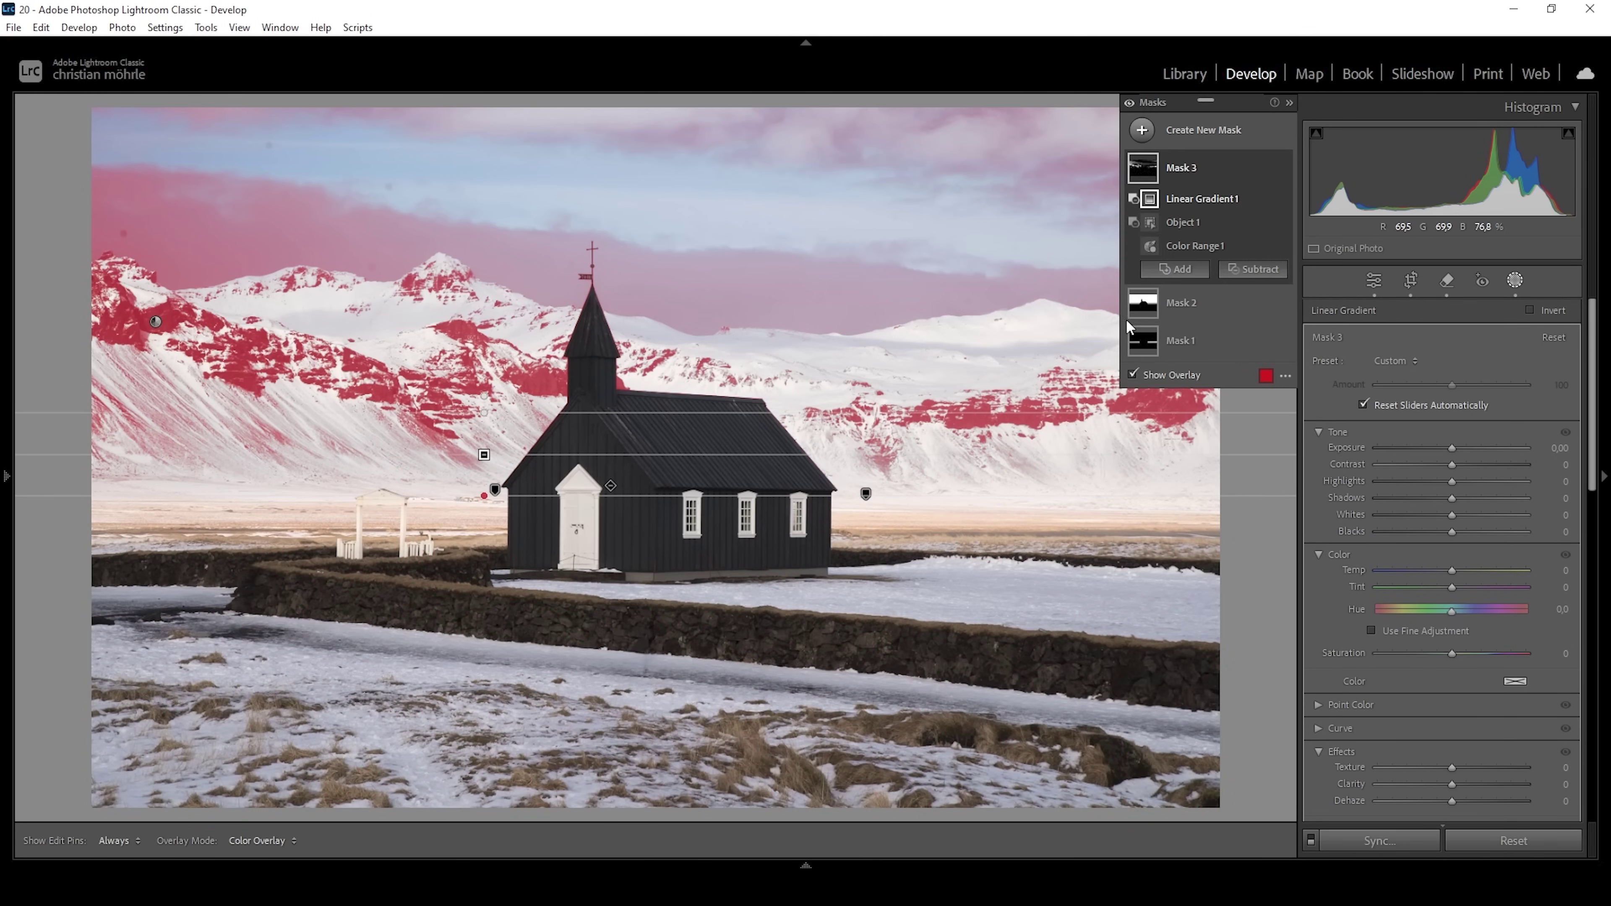
click(1244, 272)
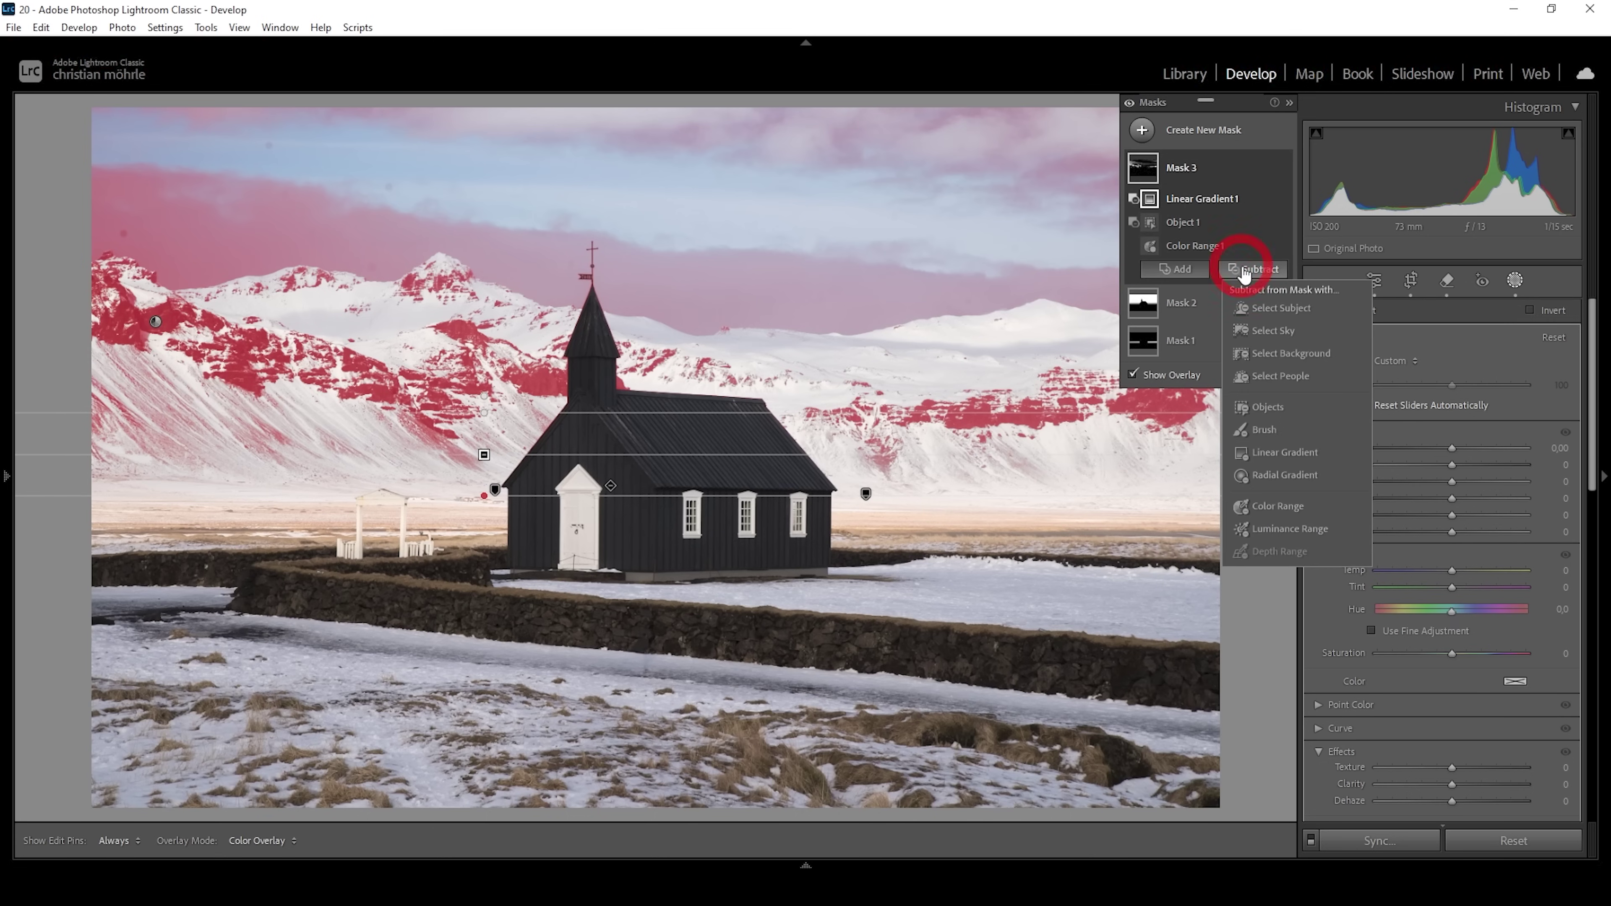
click(1256, 331)
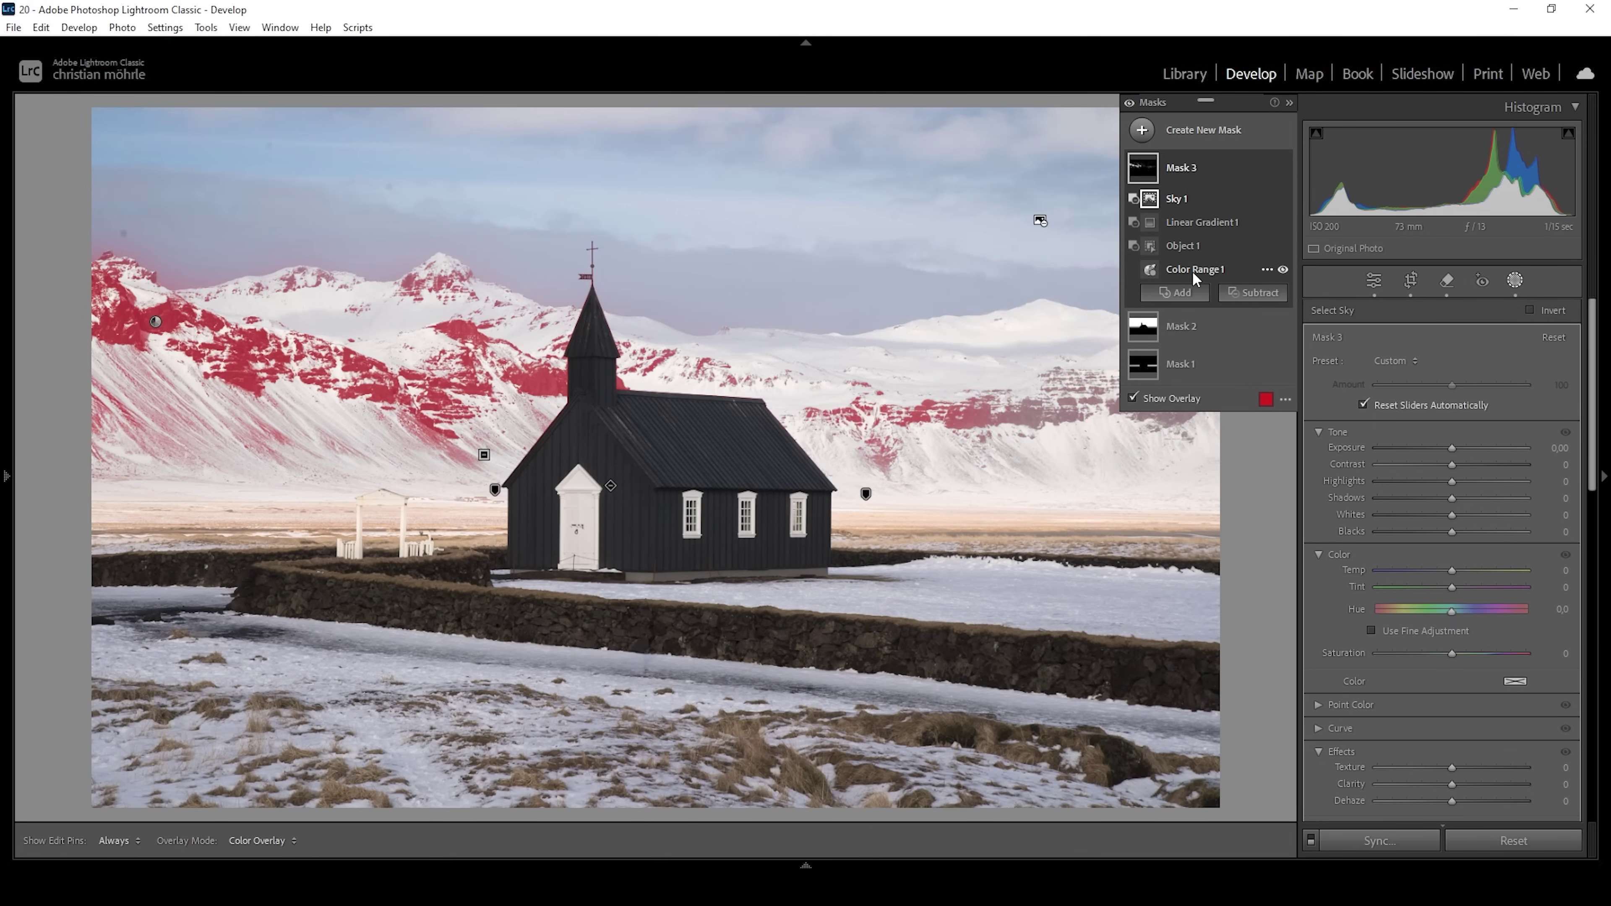
click(1192, 271)
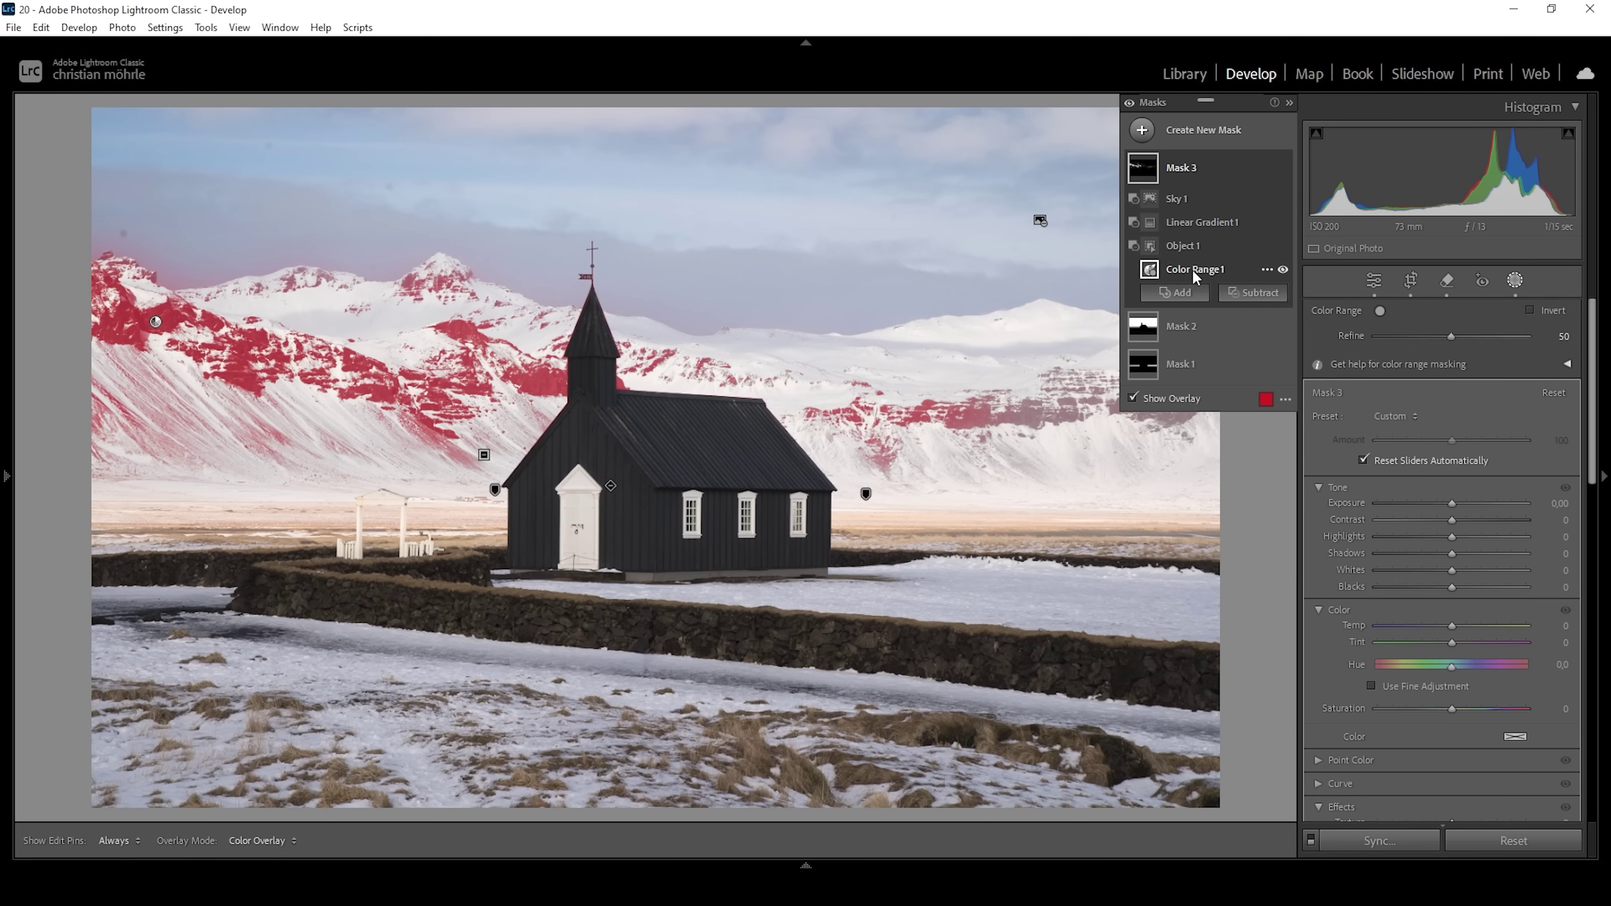
Step: Set Mask 3's Color Range Refine to 21, Contrast 57 and Blacks −11
drag(1449, 336, 1419, 337)
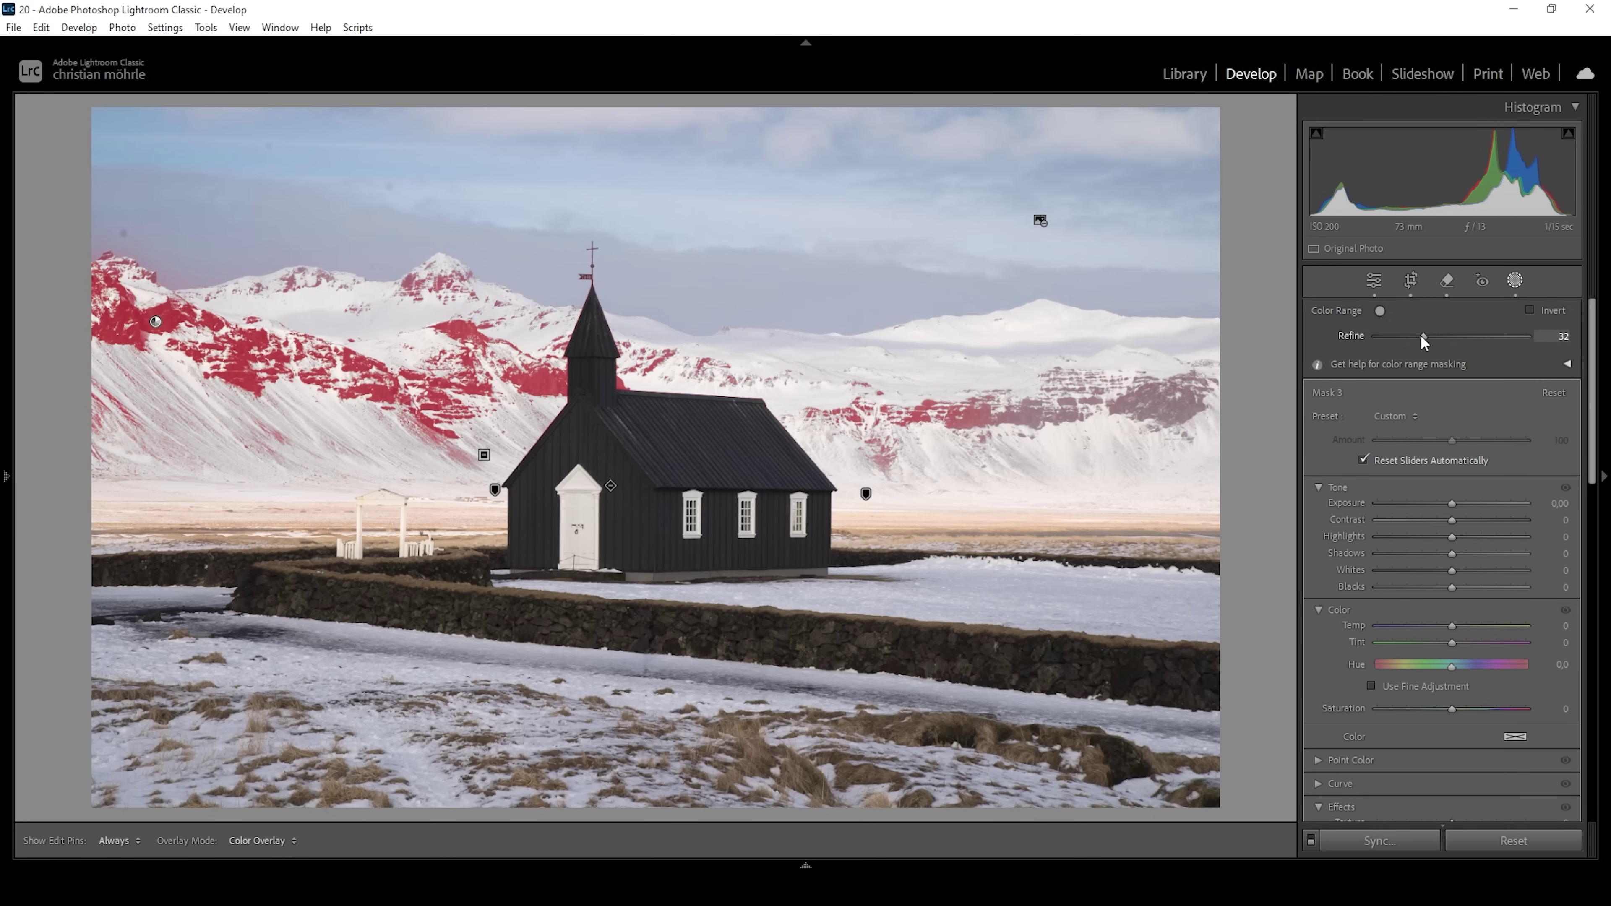
drag(1408, 335, 1407, 335)
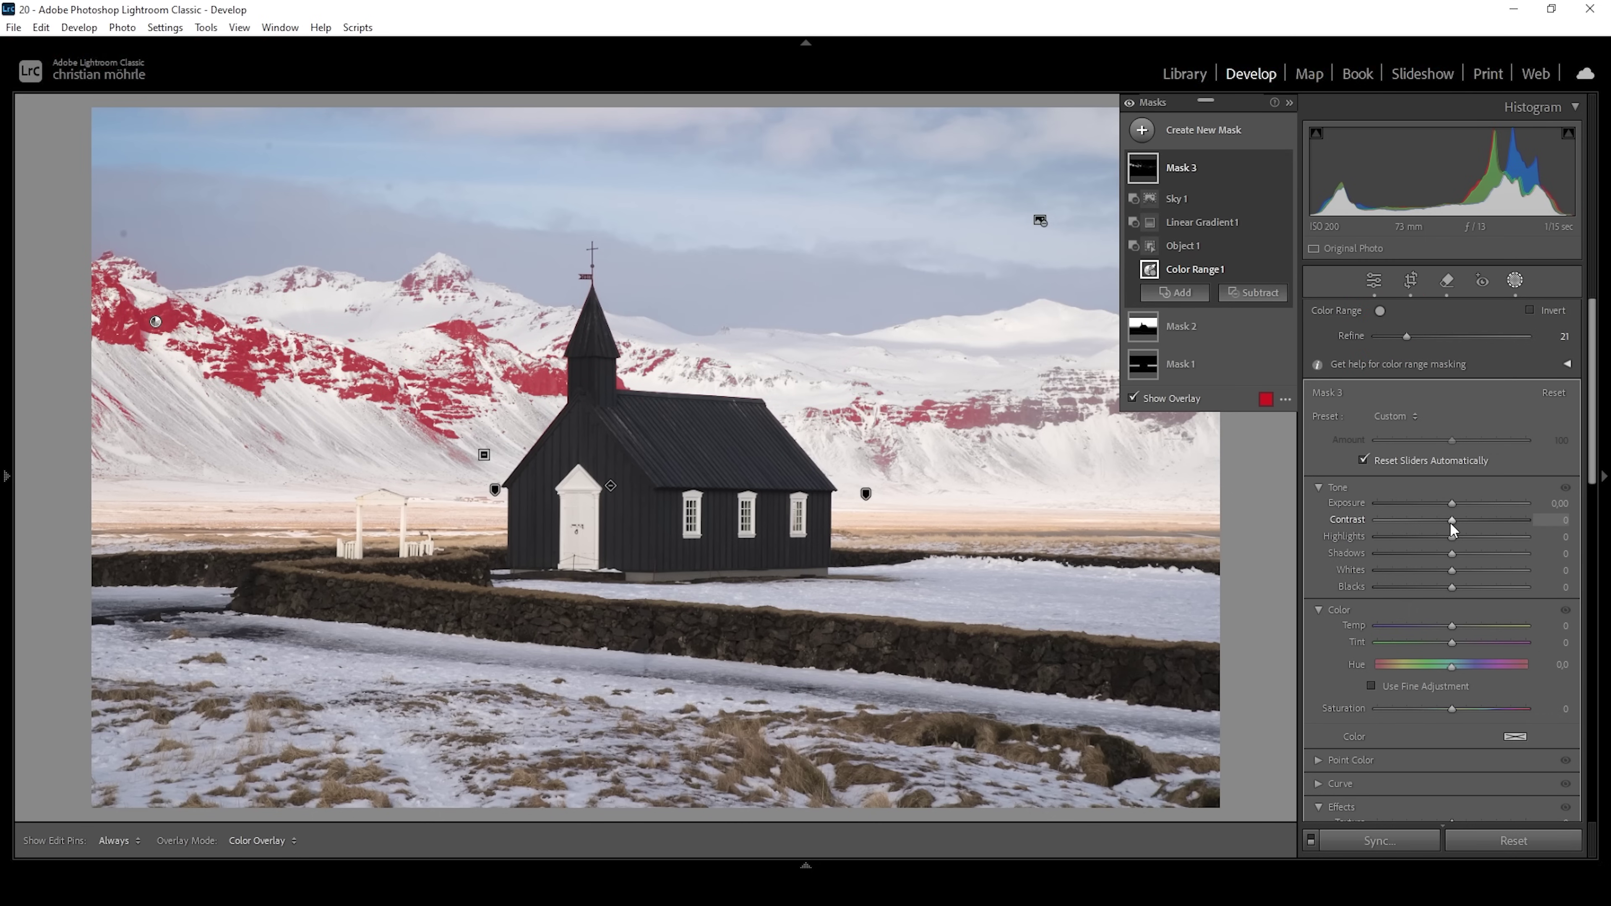
drag(1451, 521, 1494, 519)
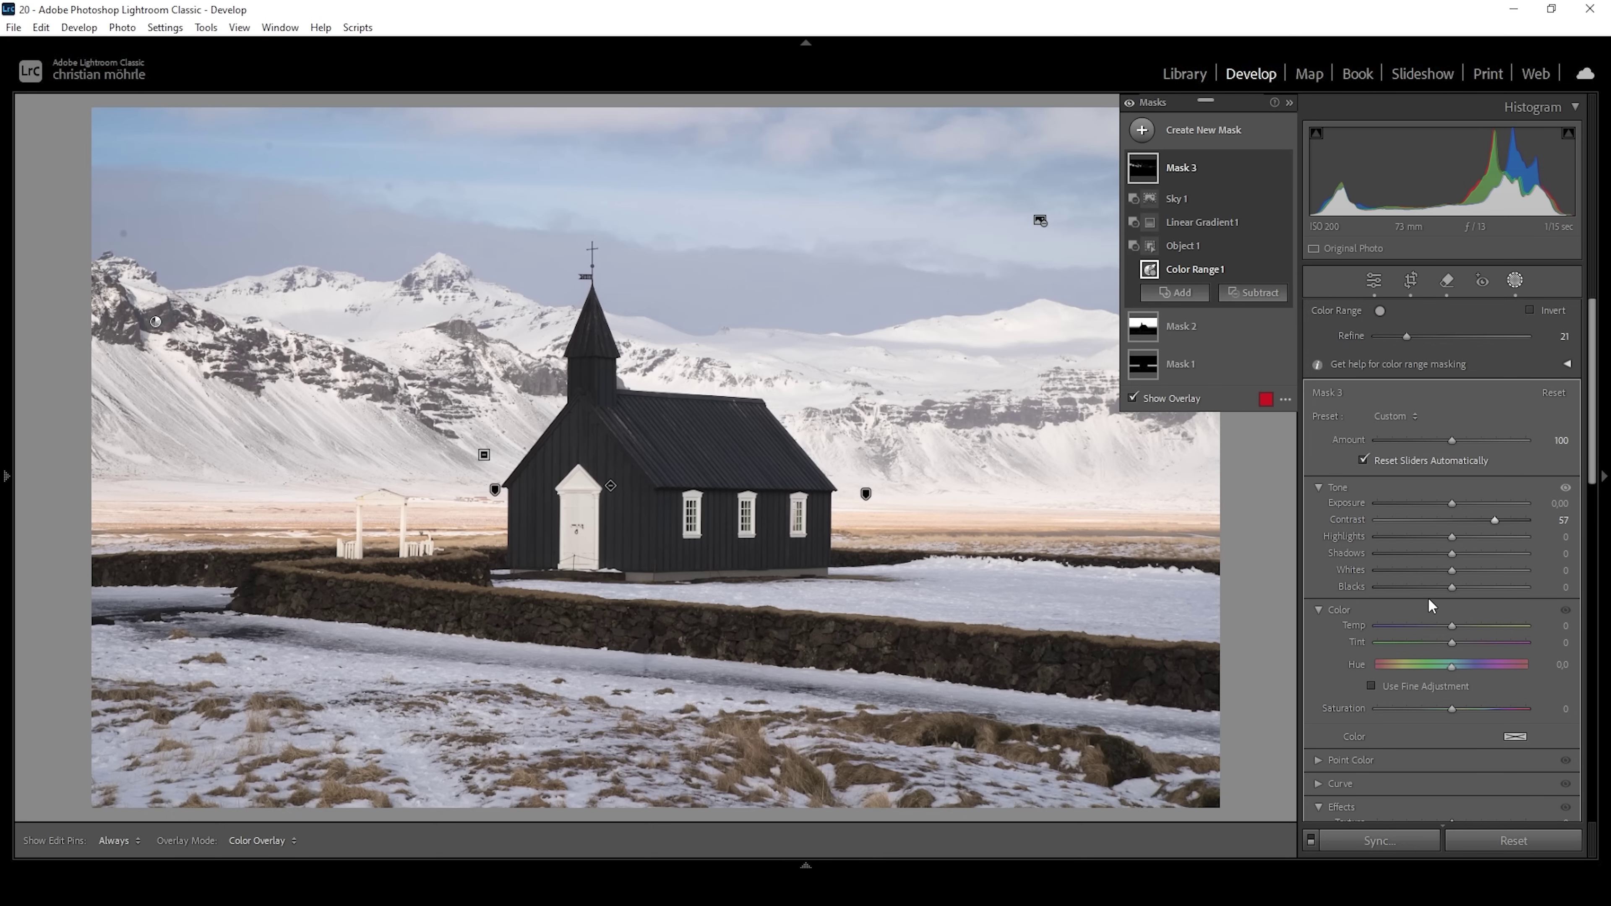
drag(1445, 591, 1441, 588)
Step: Create a Color Range mask from the right mountain's rock, intersected with a brush painted over it
click(1147, 132)
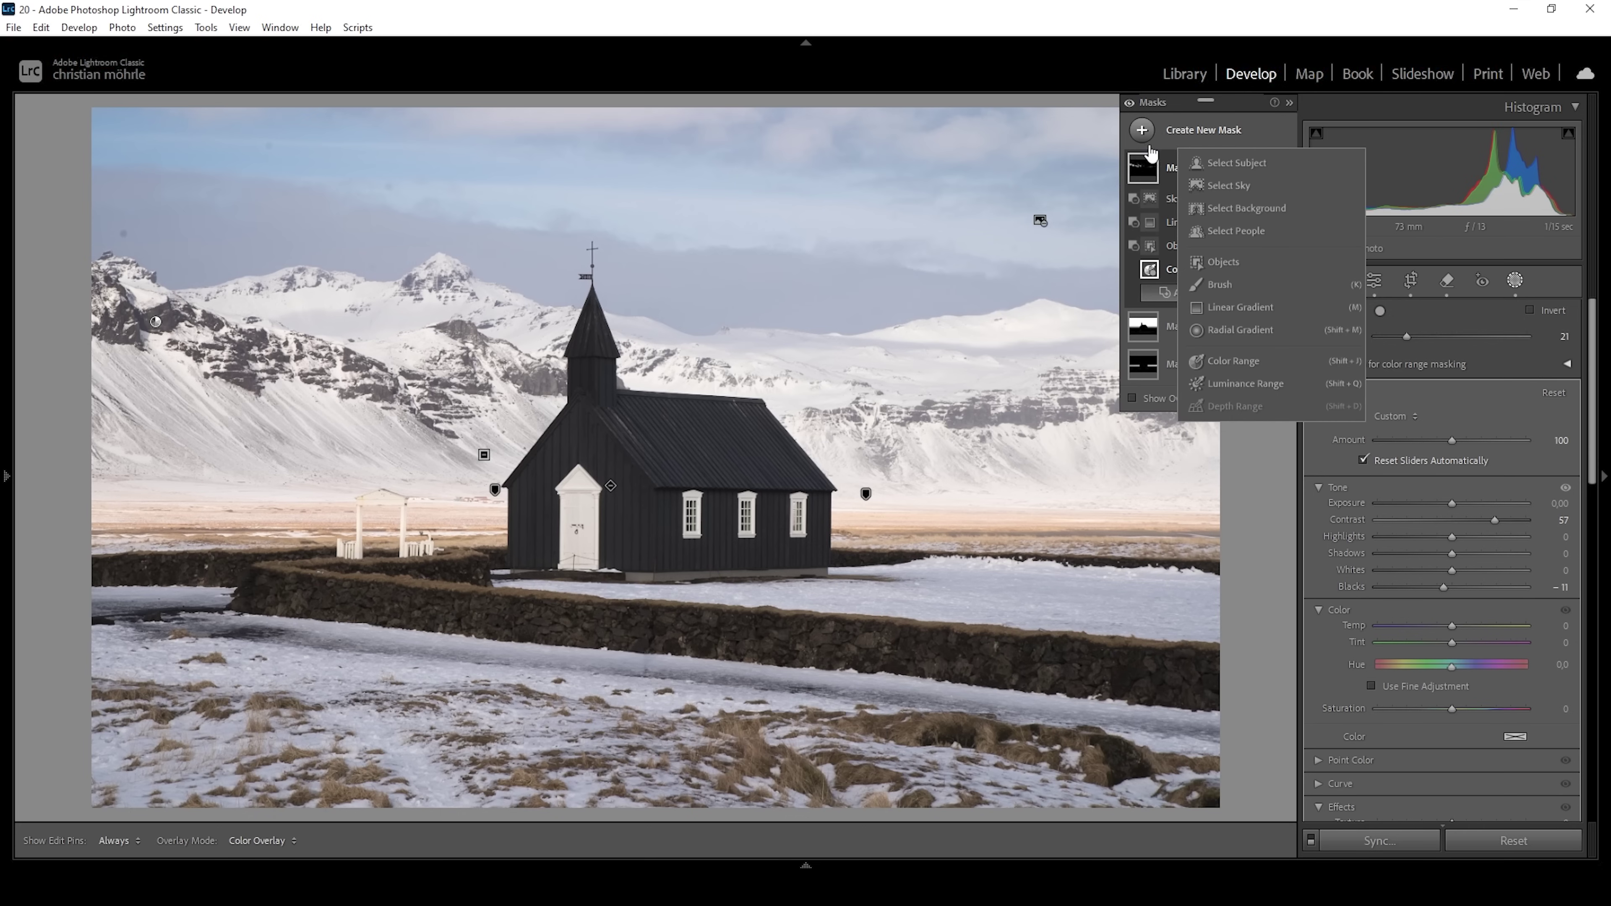
click(1228, 359)
click(1031, 416)
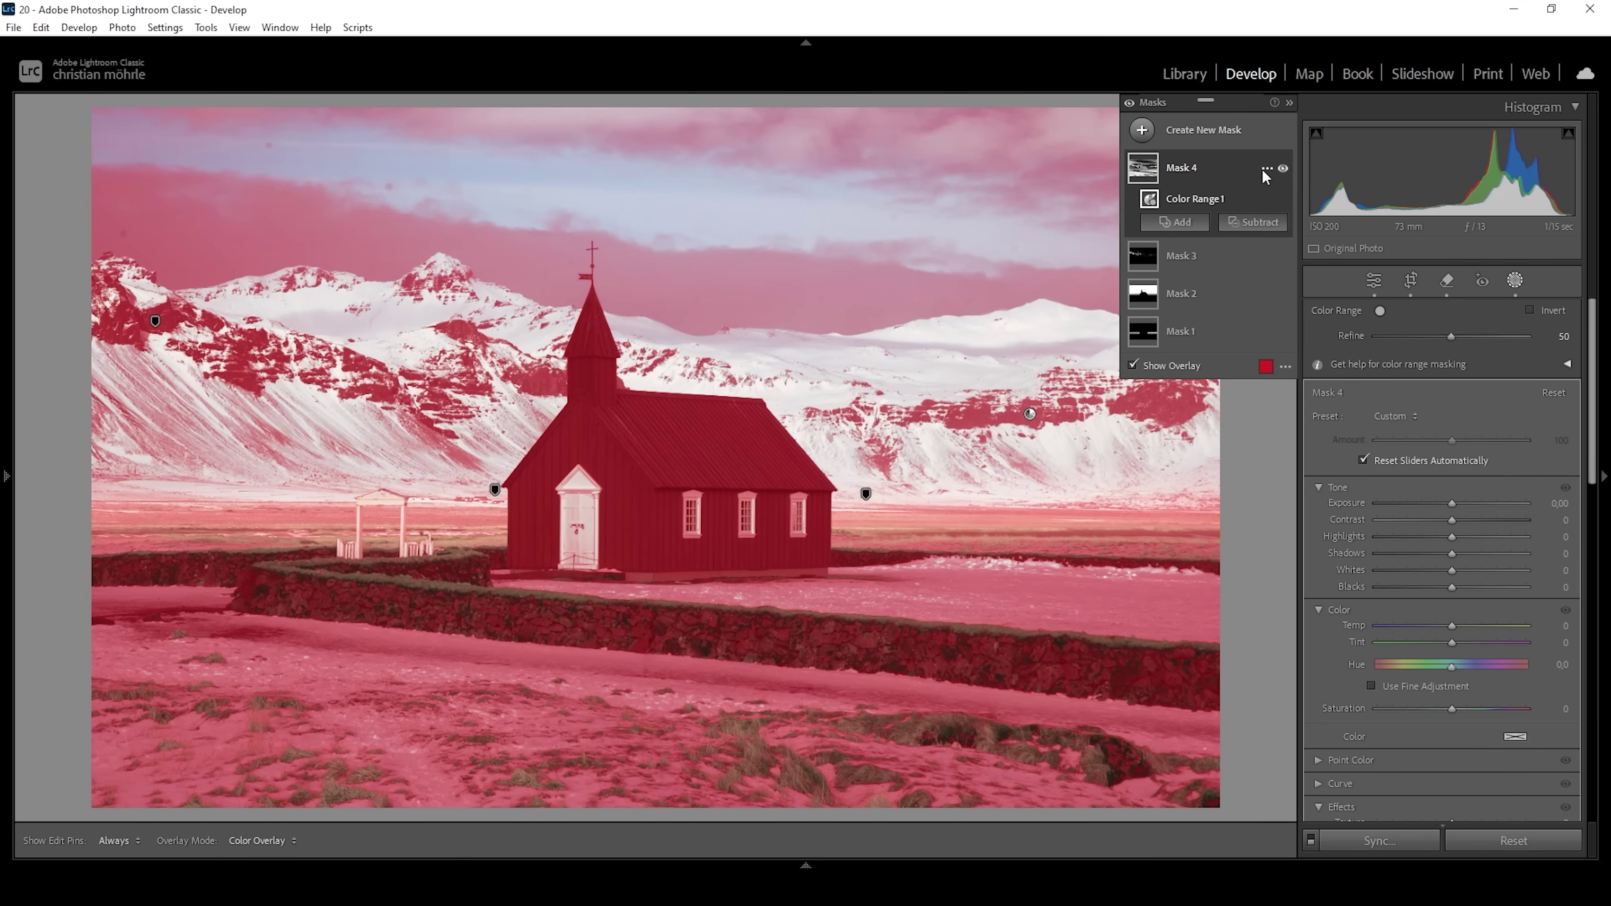
right_click(1264, 172)
mouse_move(1341, 254)
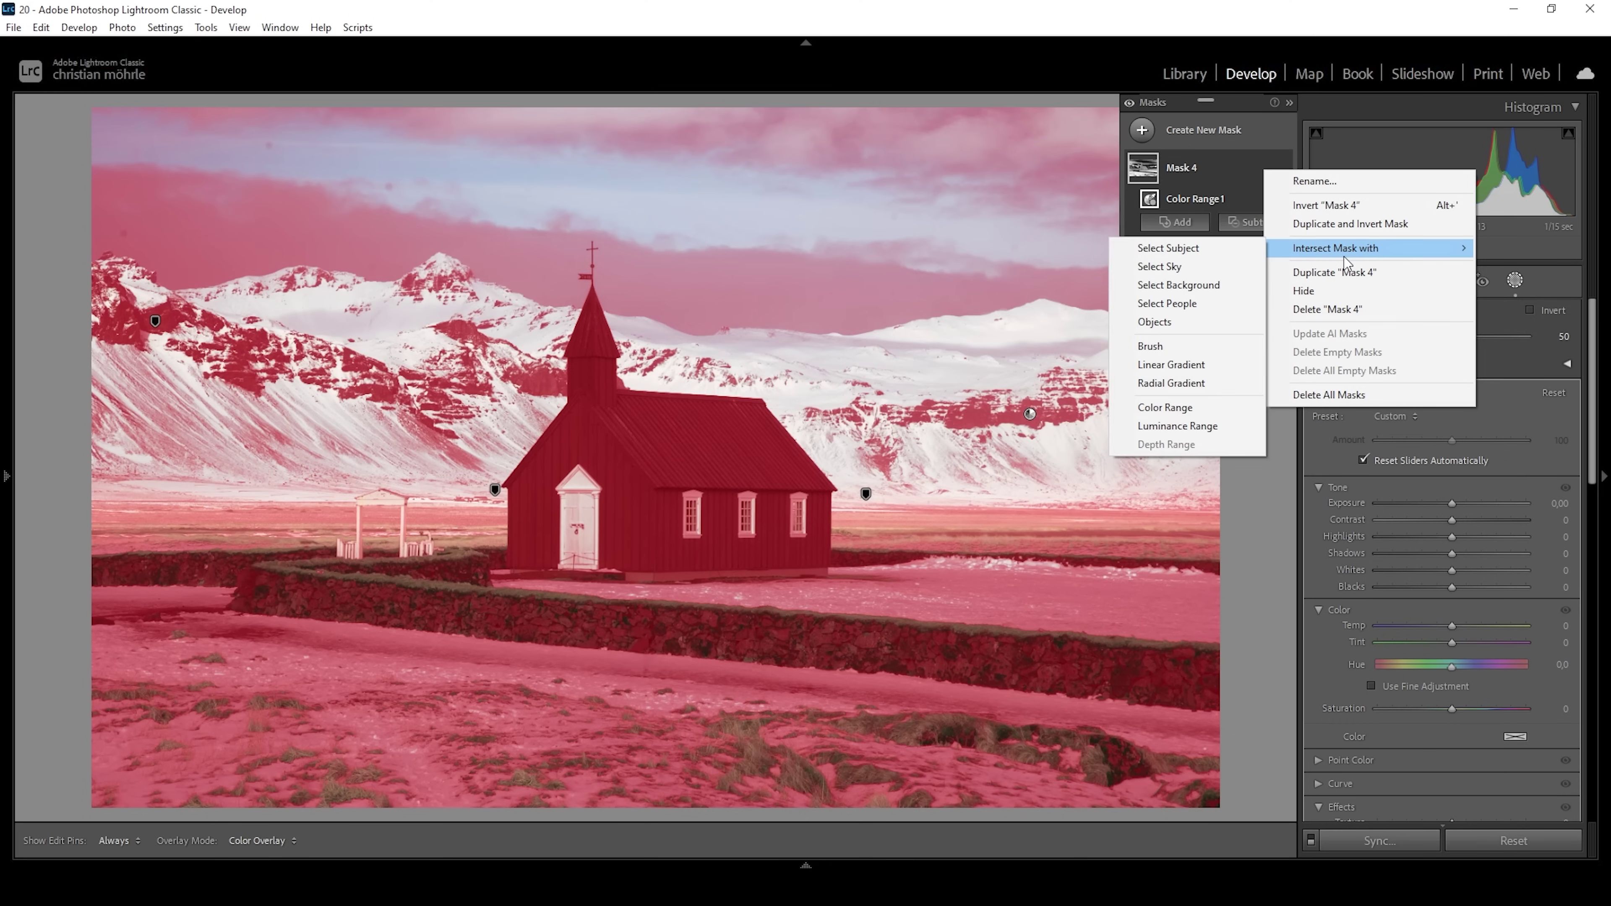
click(1152, 347)
key(h)
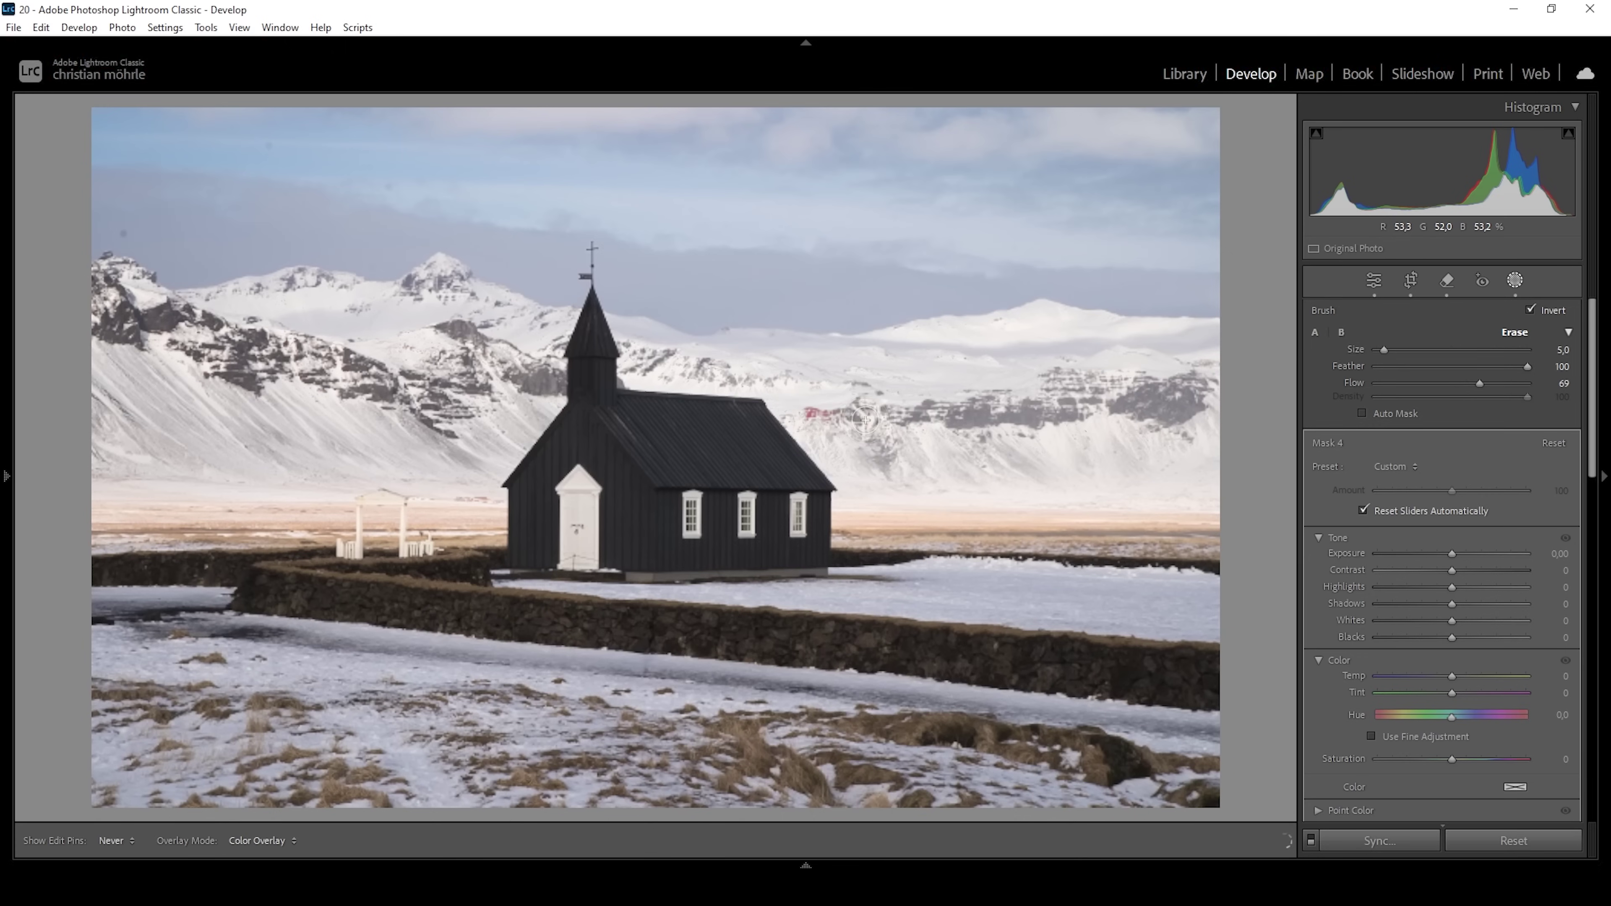
mouse_move(865, 419)
mouse_down()
mouse_move(1009, 398)
mouse_move(1078, 410)
mouse_move(1059, 381)
mouse_move(1180, 390)
mouse_move(1172, 401)
mouse_move(1190, 384)
mouse_move(1177, 420)
mouse_move(1202, 415)
mouse_up()
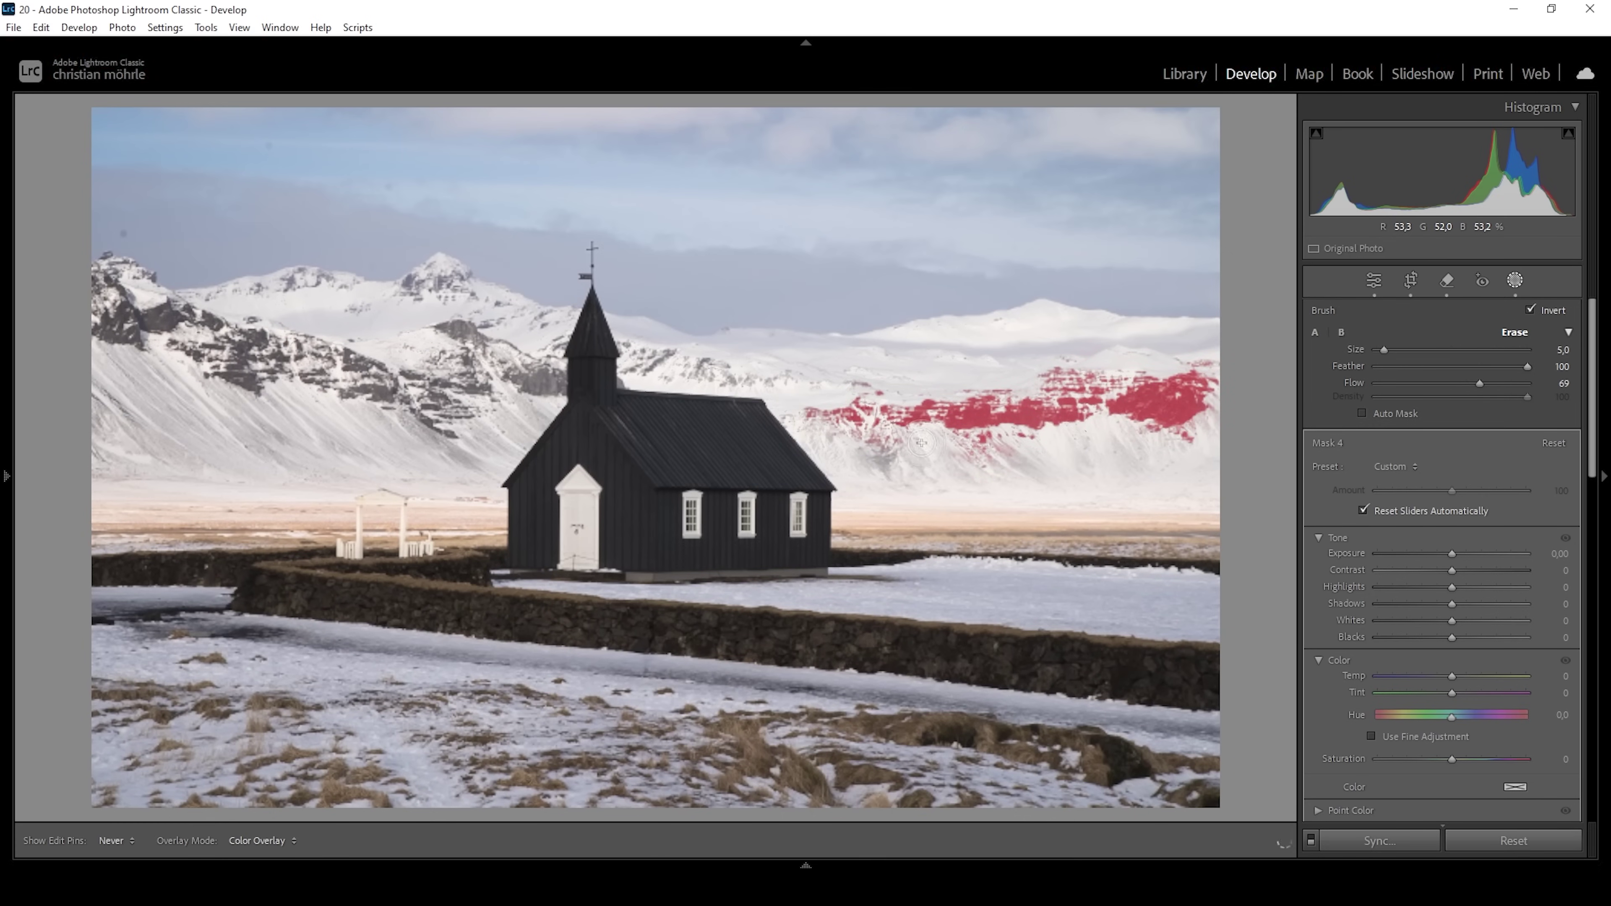
click(812, 405)
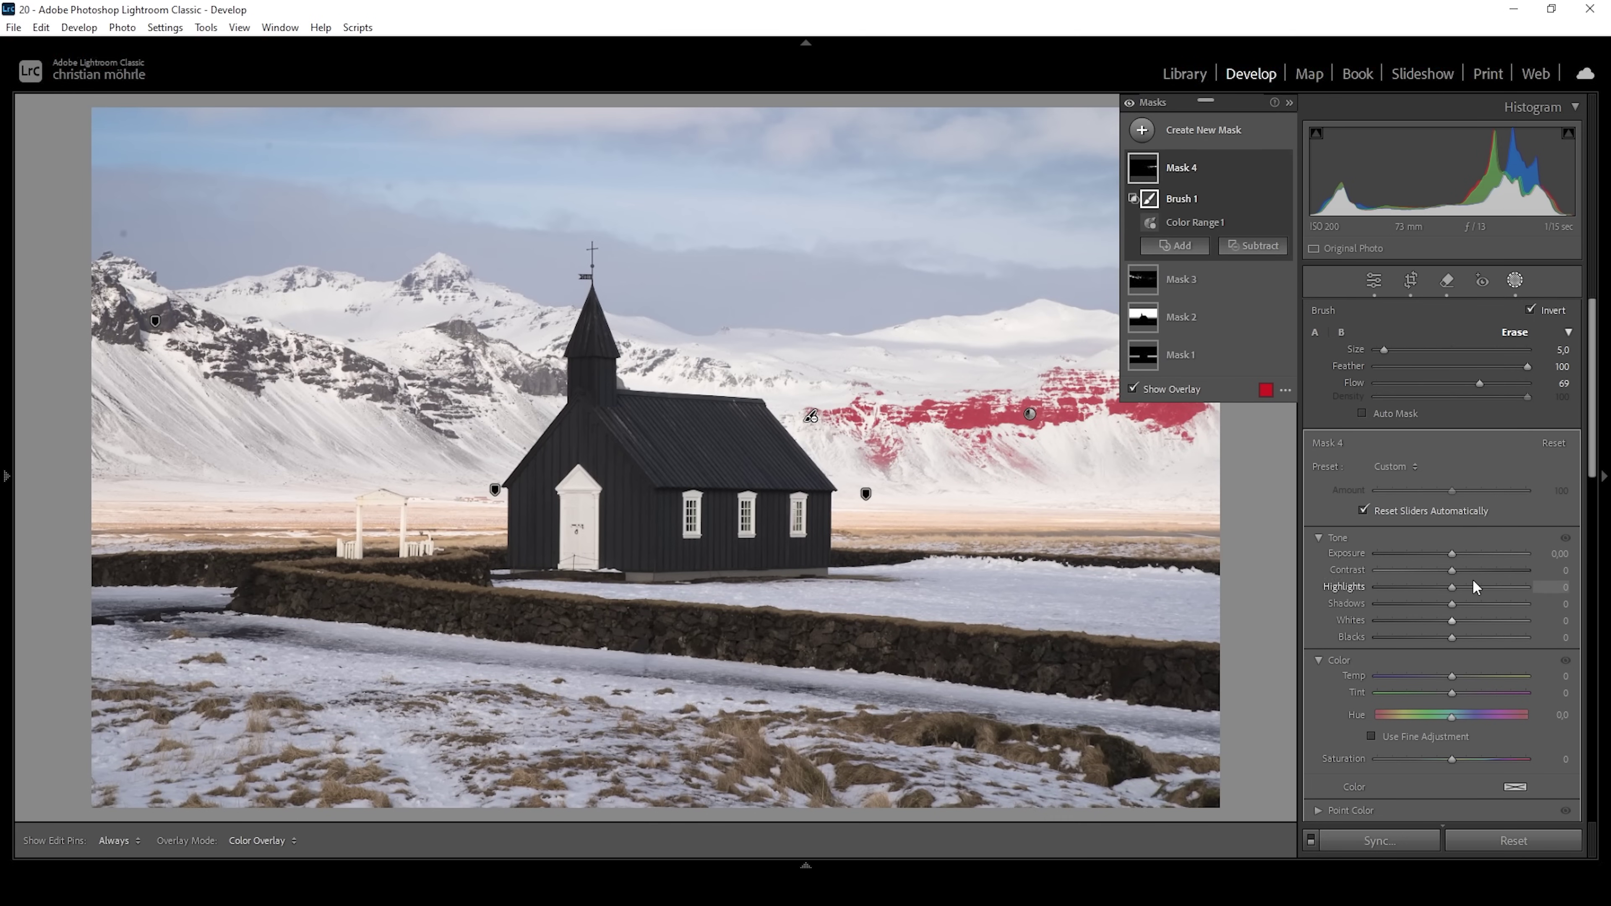
Step: Give Mask 4 Contrast 31 and Blacks −44
drag(1452, 571, 1475, 569)
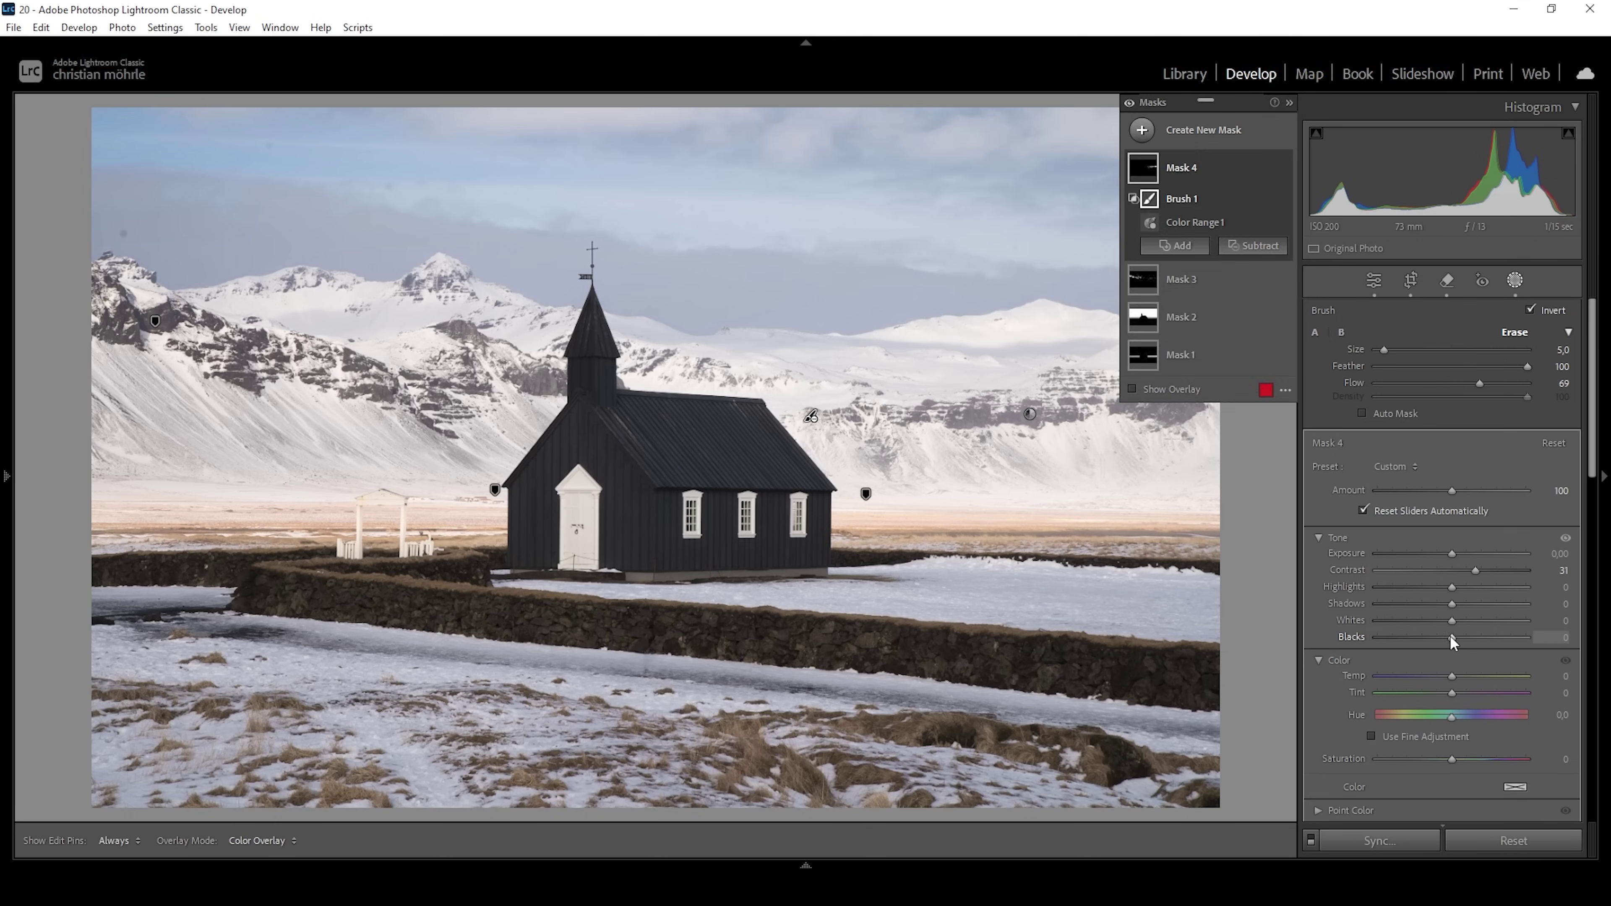
drag(1452, 637, 1416, 637)
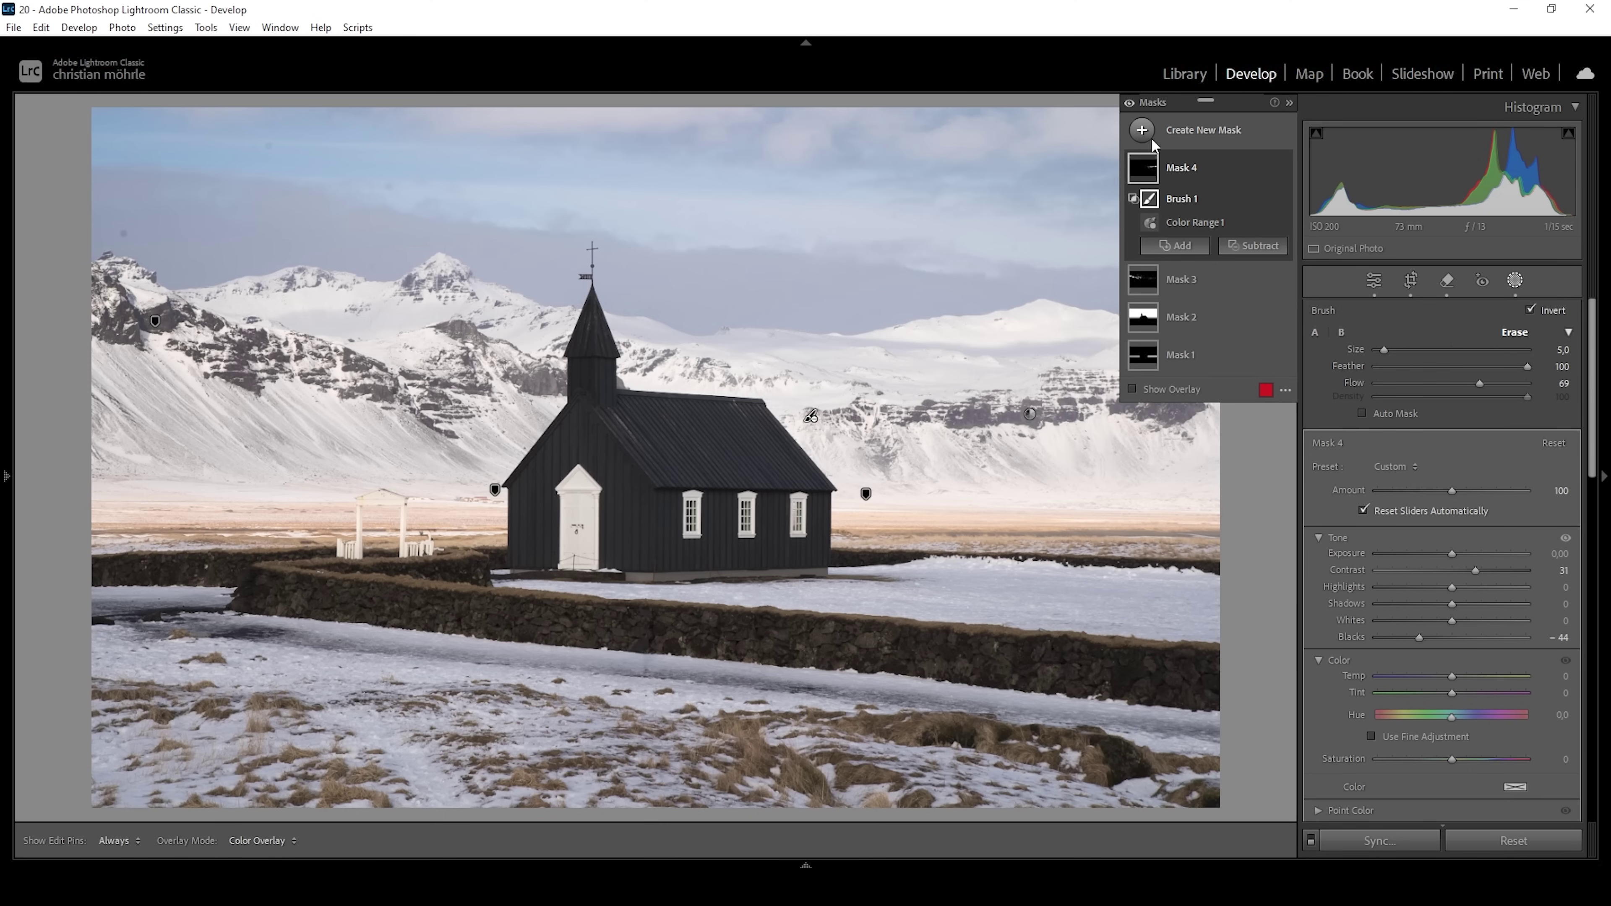
click(1142, 129)
Step: Mask the foreground with a bottom gradient minus the church; set Exposure 0.22, Shadows 27, Whites 33, Blacks 9
click(1221, 313)
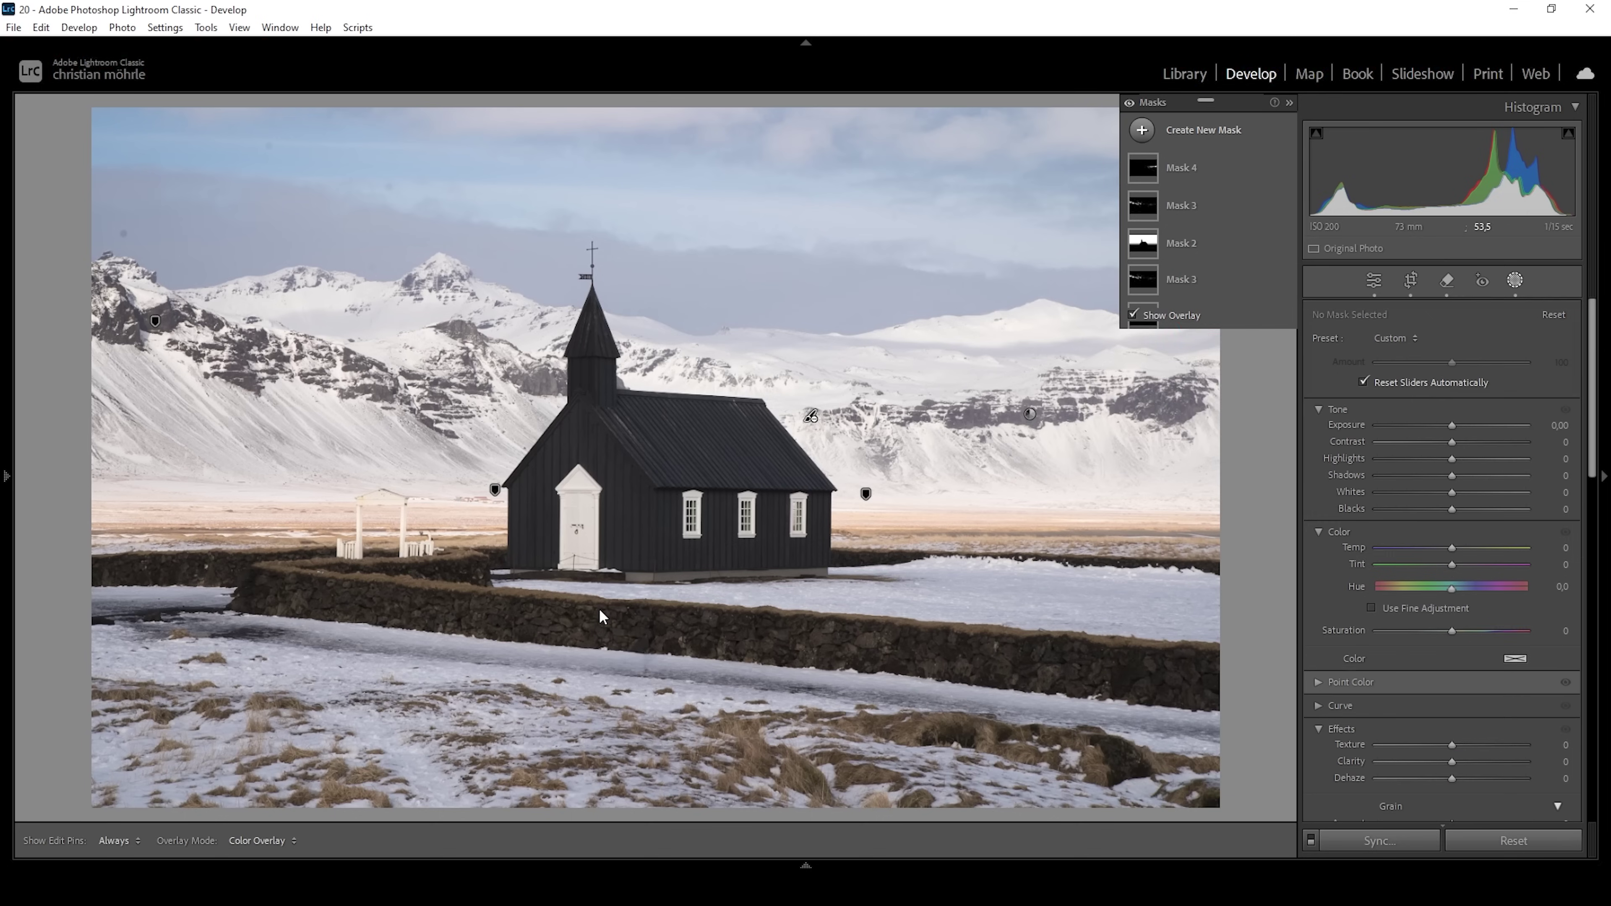
drag(670, 596, 671, 508)
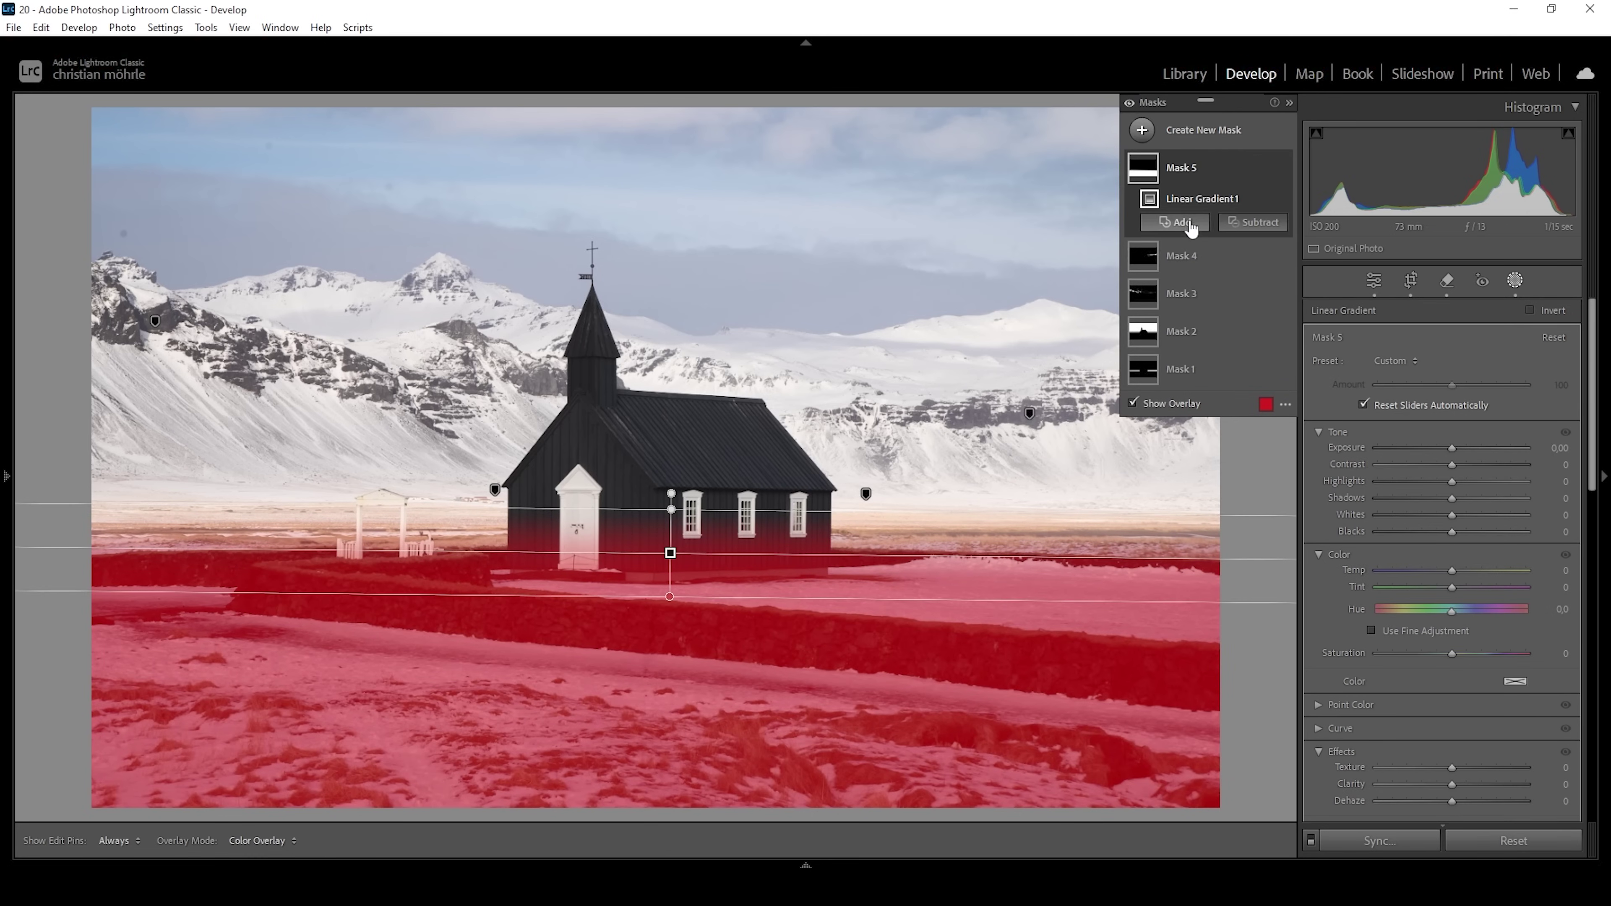
click(1251, 222)
click(1276, 359)
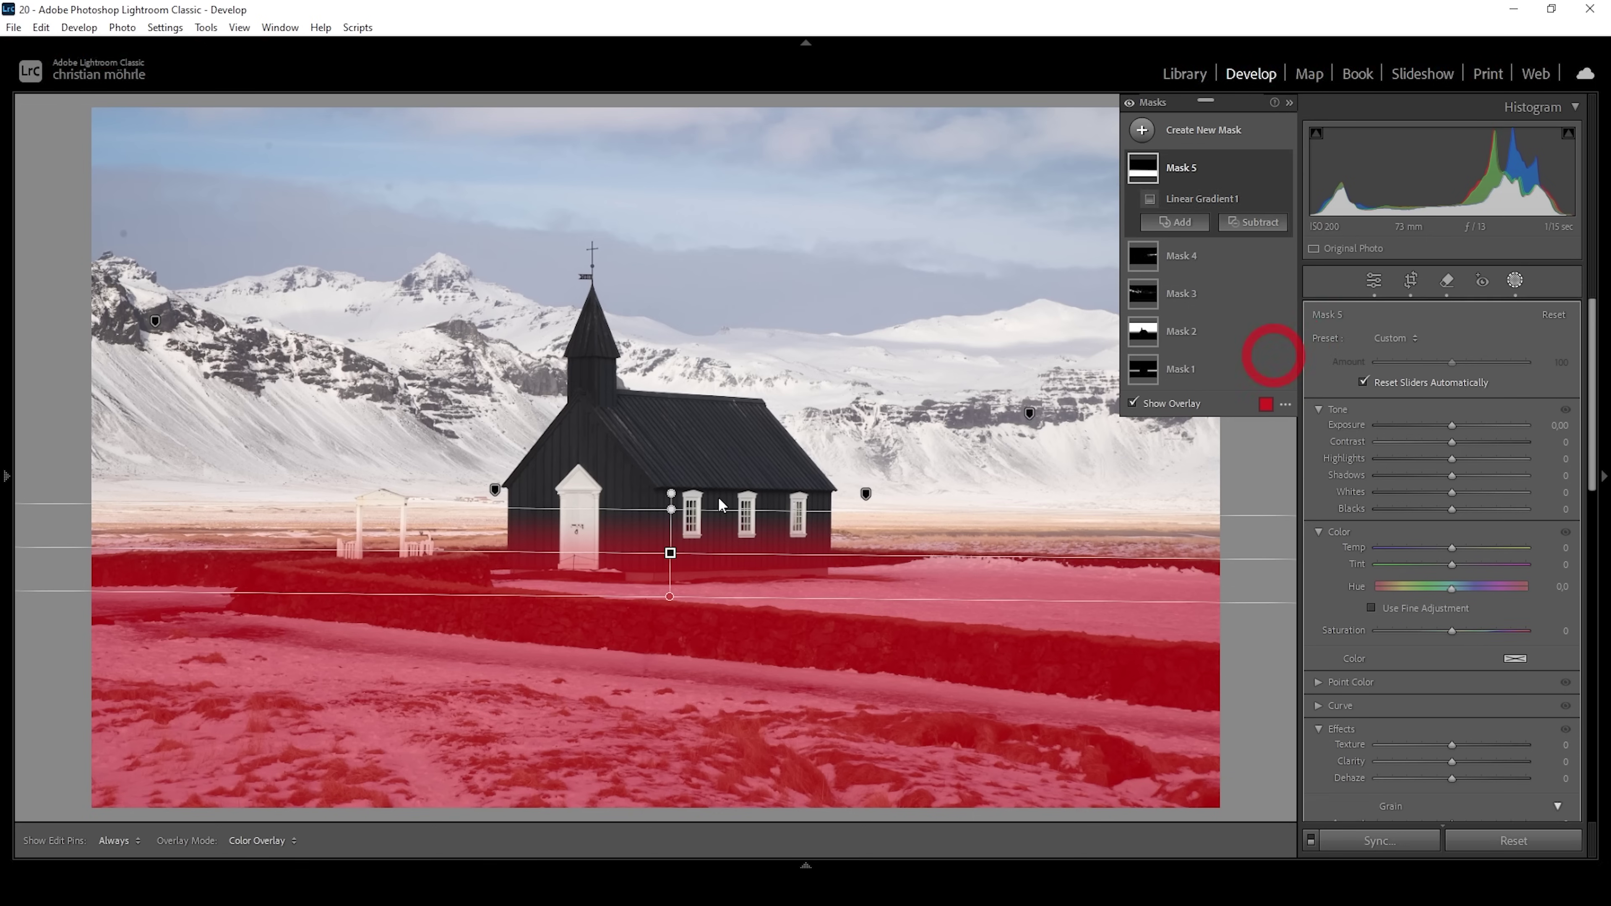
drag(494, 594, 841, 221)
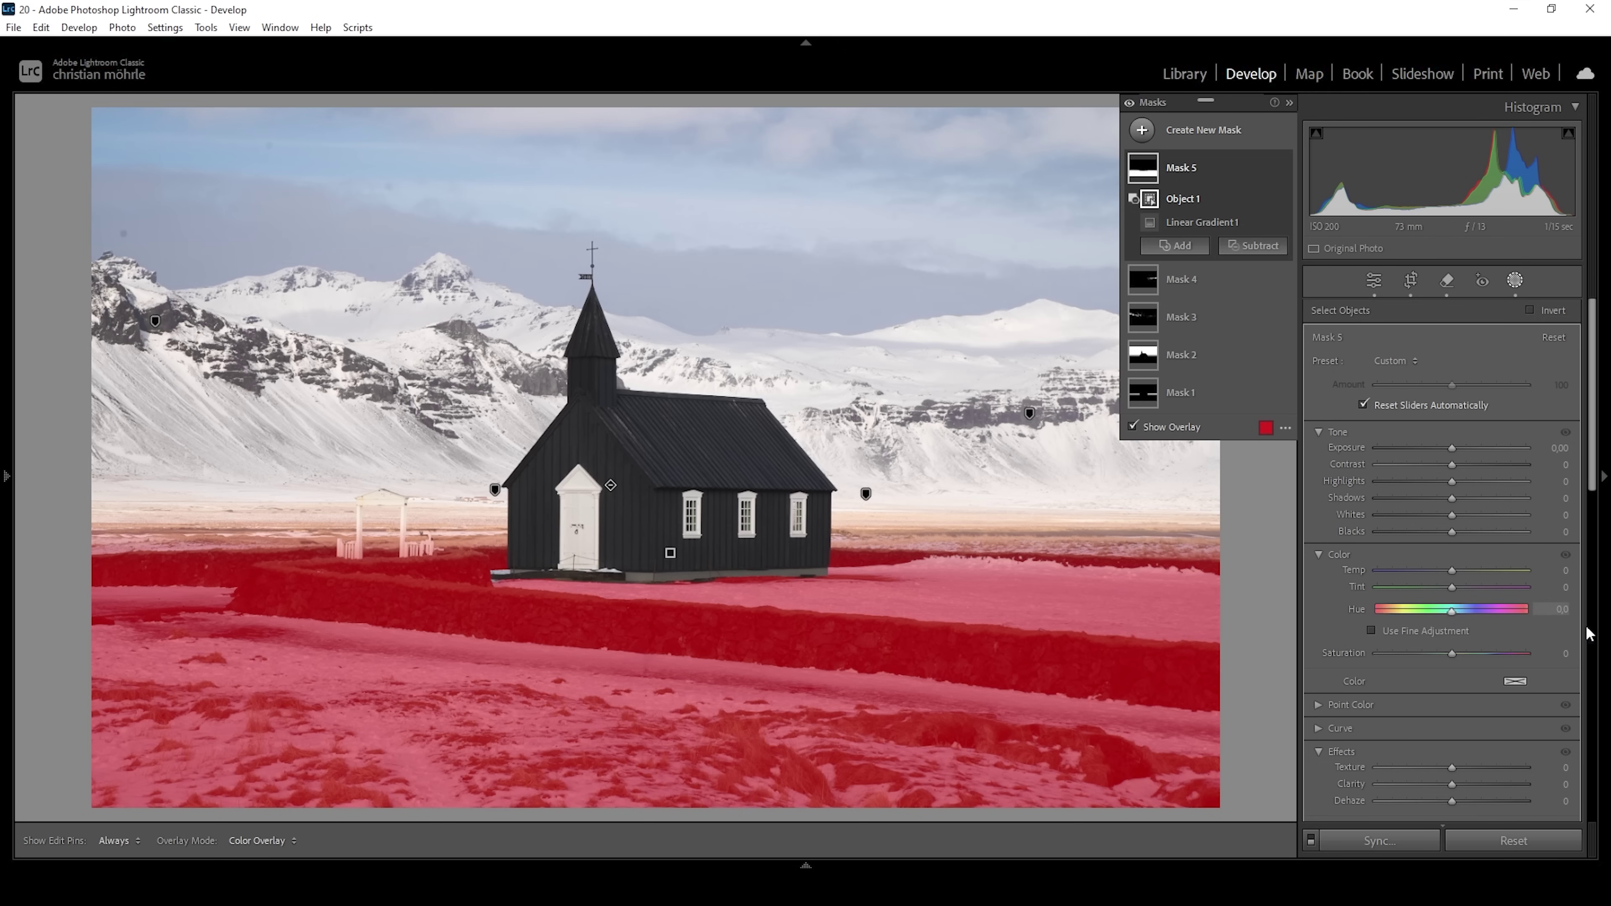
drag(1452, 448, 1458, 533)
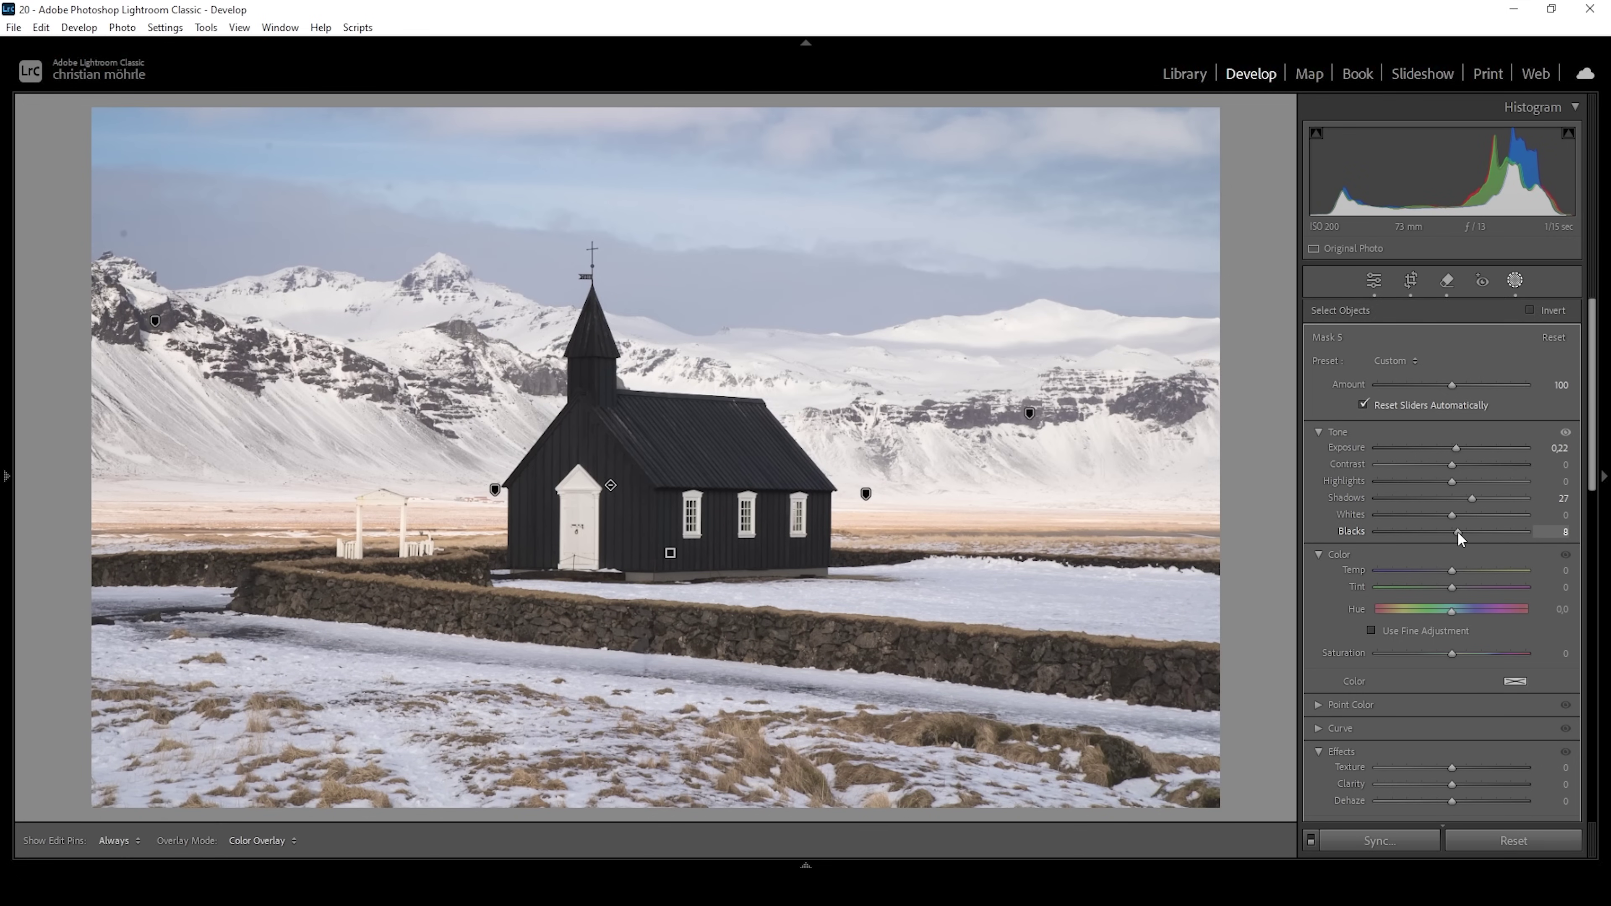
mouse_move(1459, 532)
mouse_down()
mouse_move(1453, 517)
mouse_move(1480, 520)
mouse_move(1458, 520)
mouse_up()
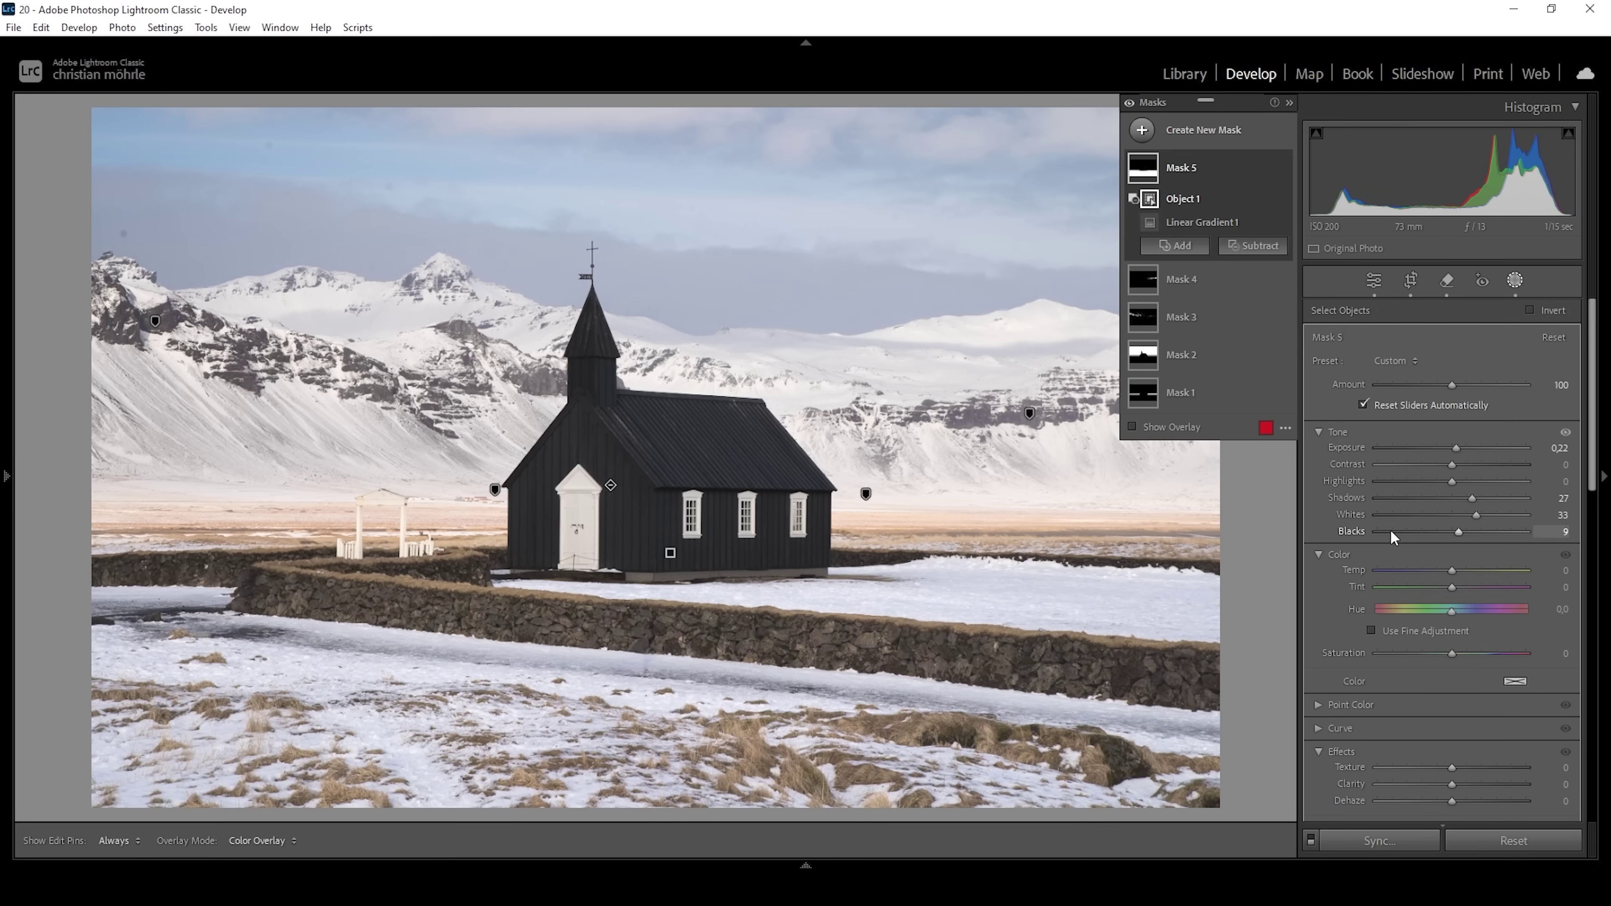
Step: Create an Objects mask selecting the church
click(1142, 130)
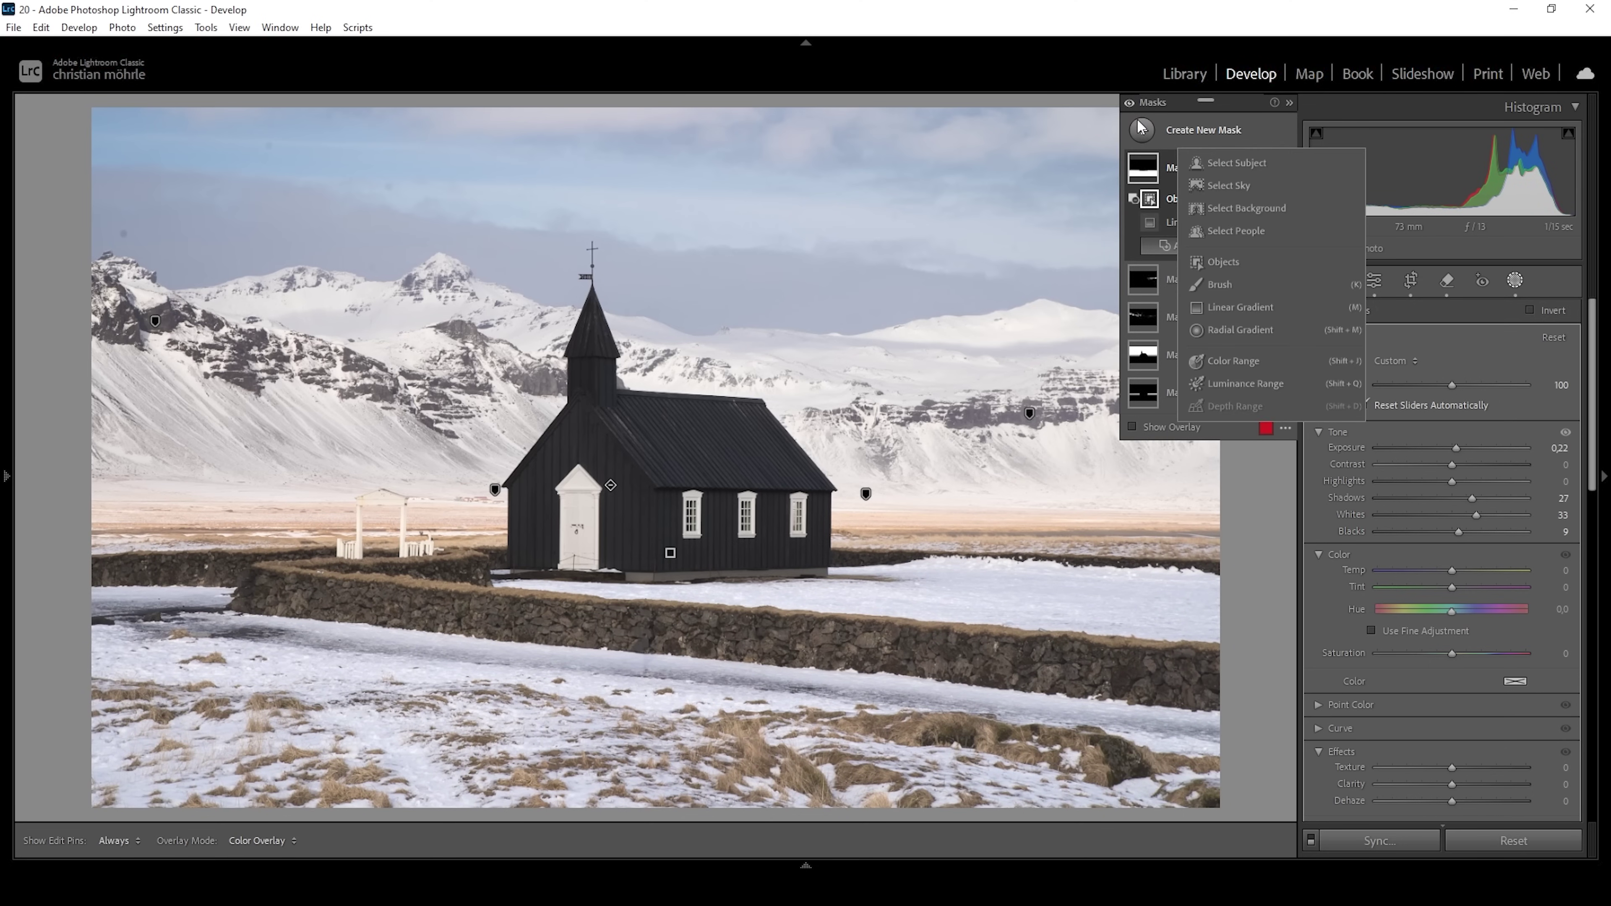
click(1223, 262)
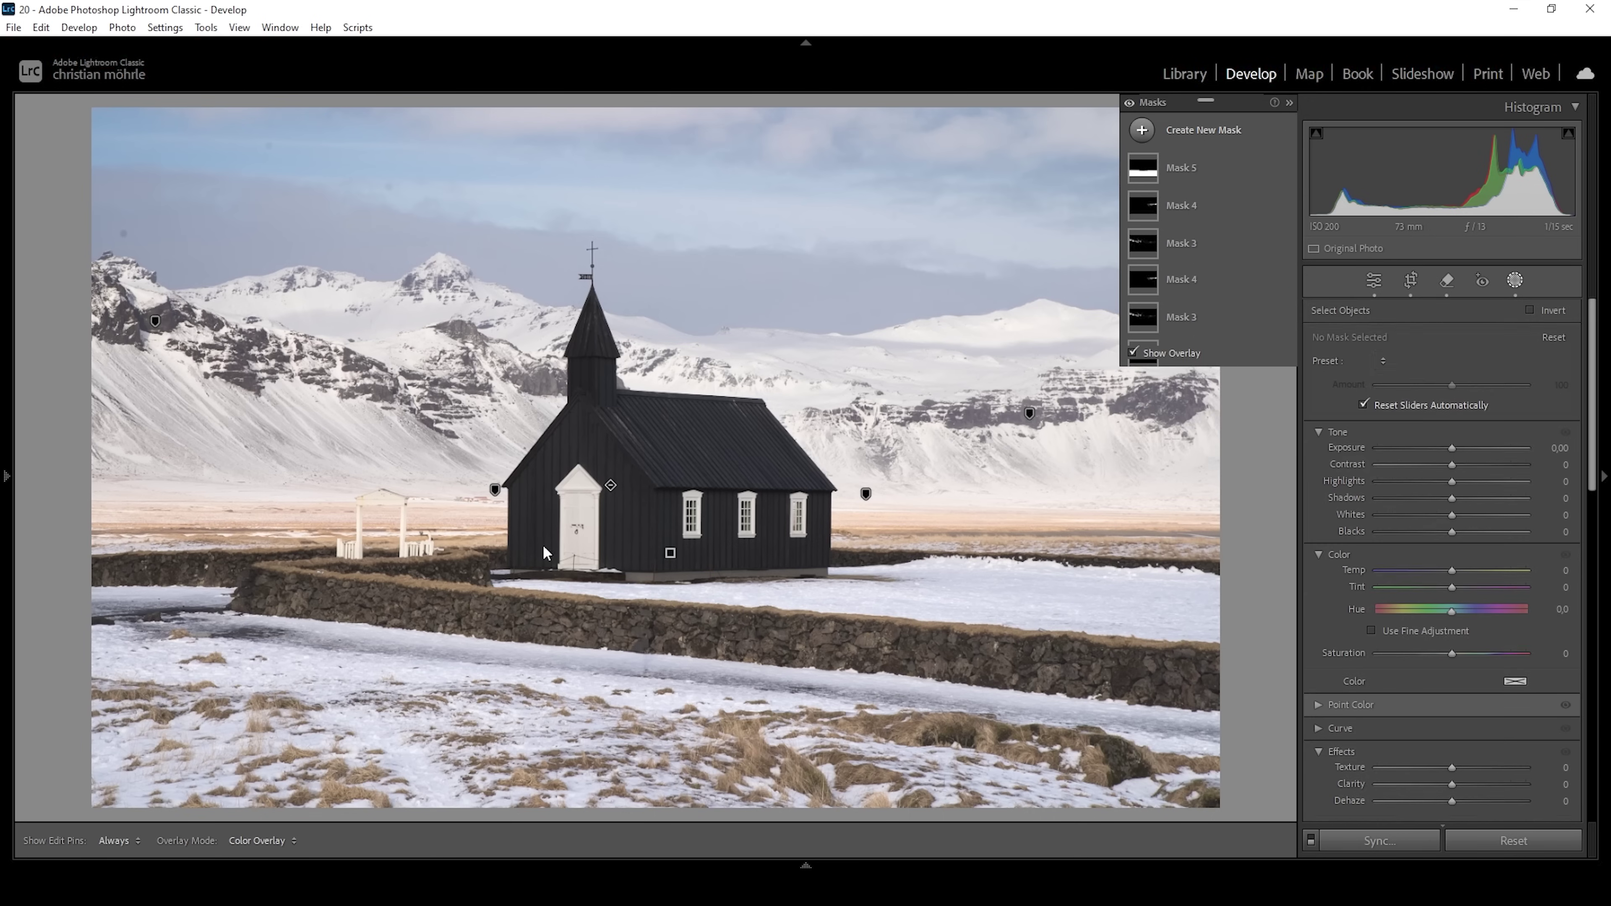
drag(809, 219, 809, 219)
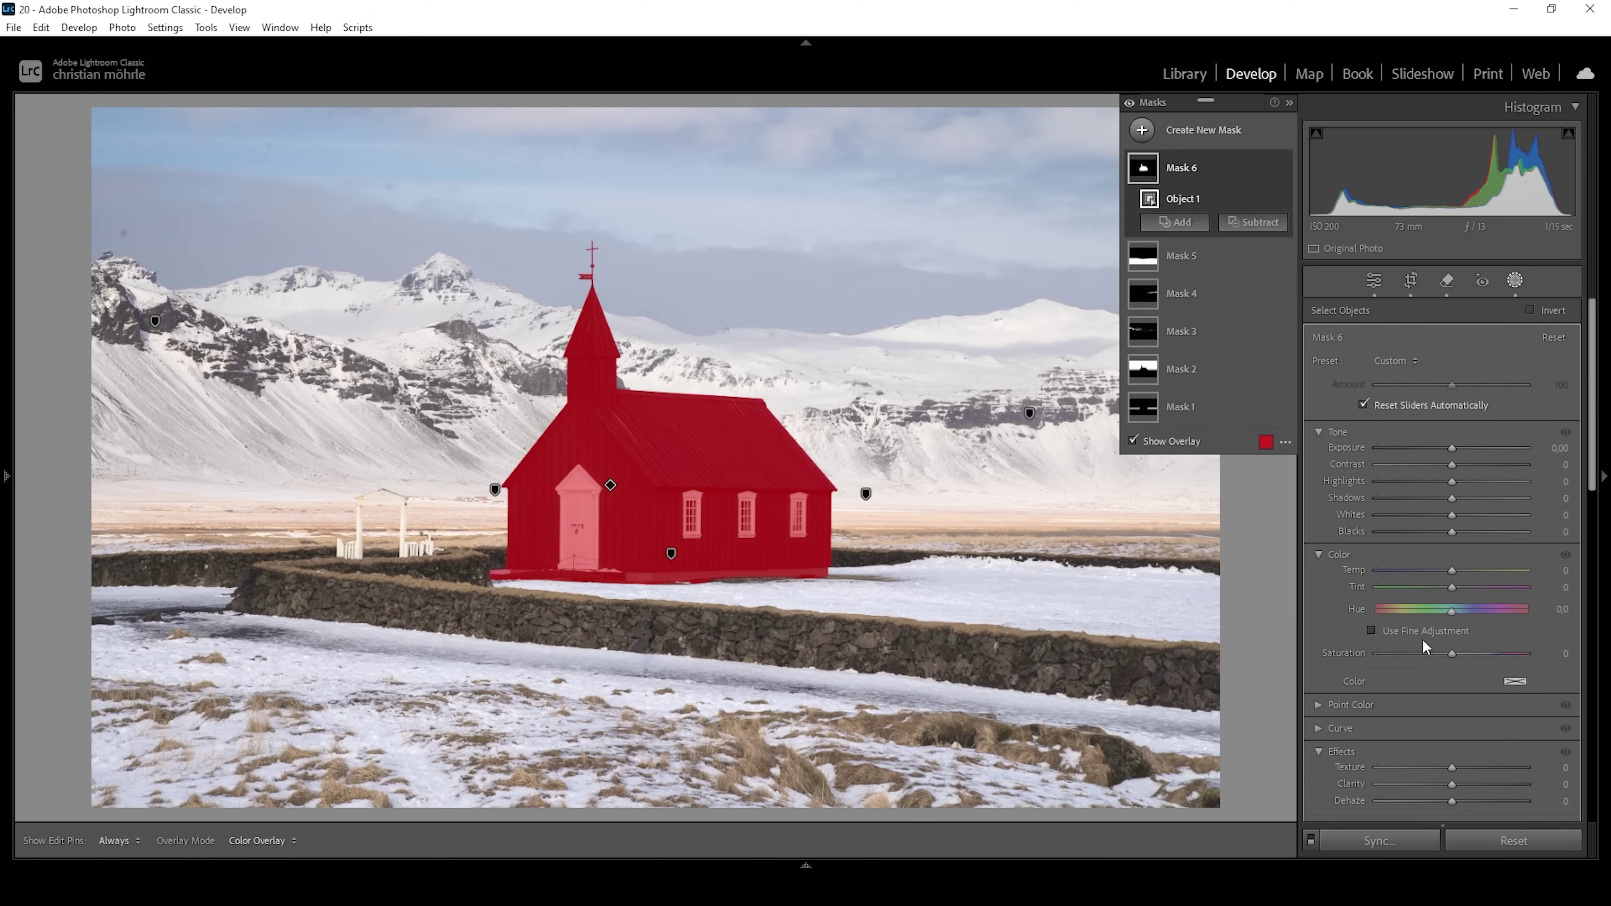
Step: Set the church mask to Contrast 66, Whites 28, Texture 10 and Clarity 3
drag(1454, 464, 1502, 464)
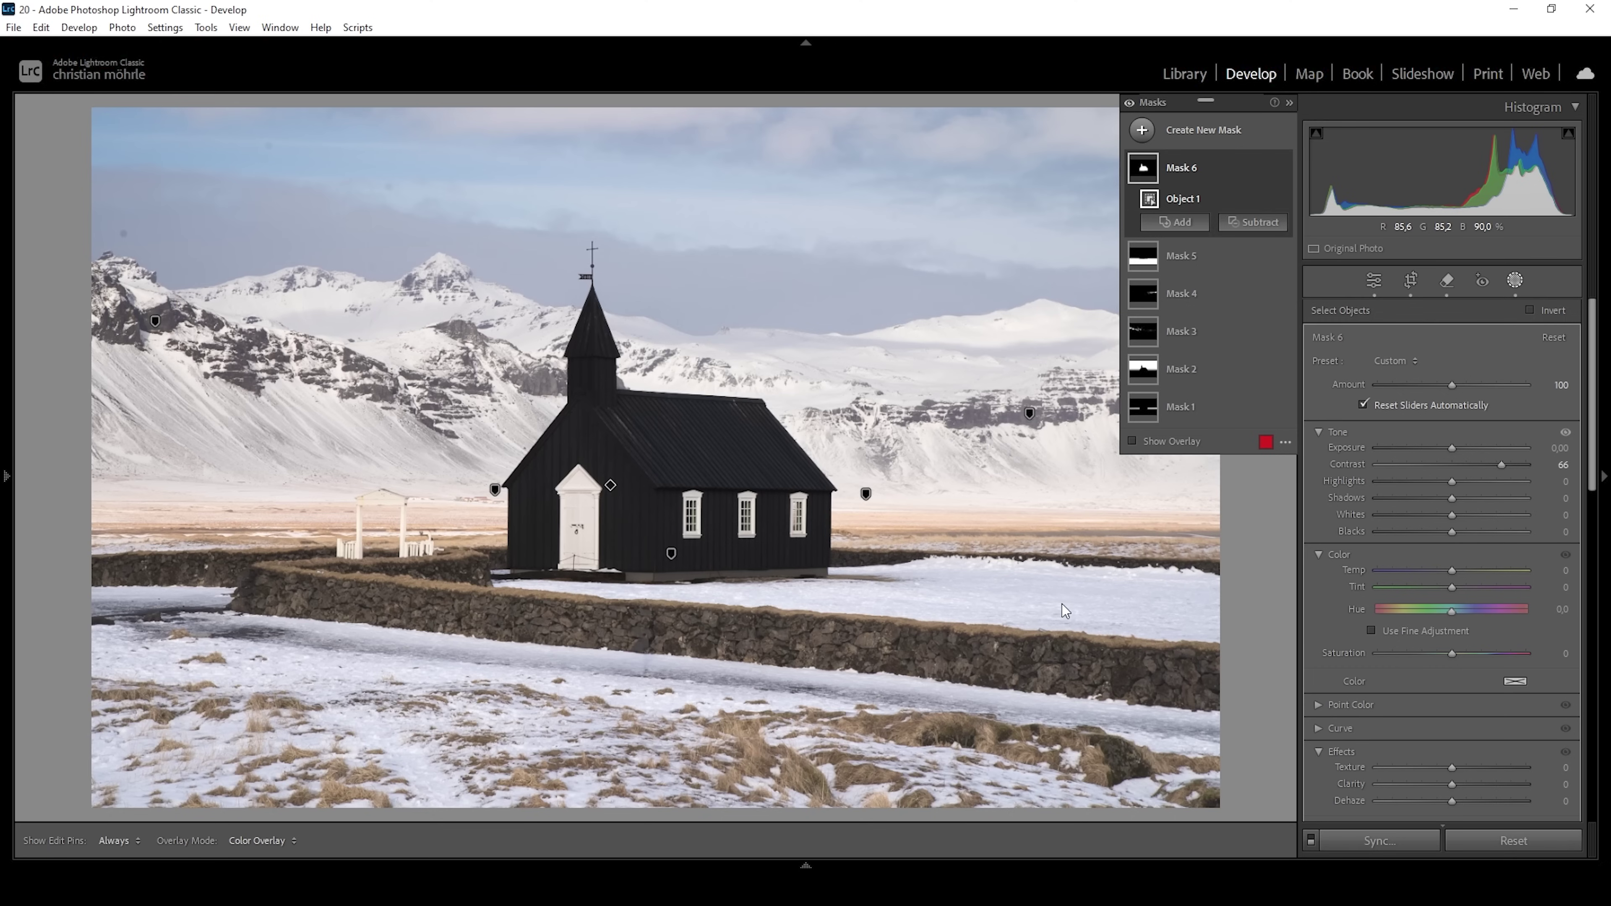
drag(1456, 516, 1467, 520)
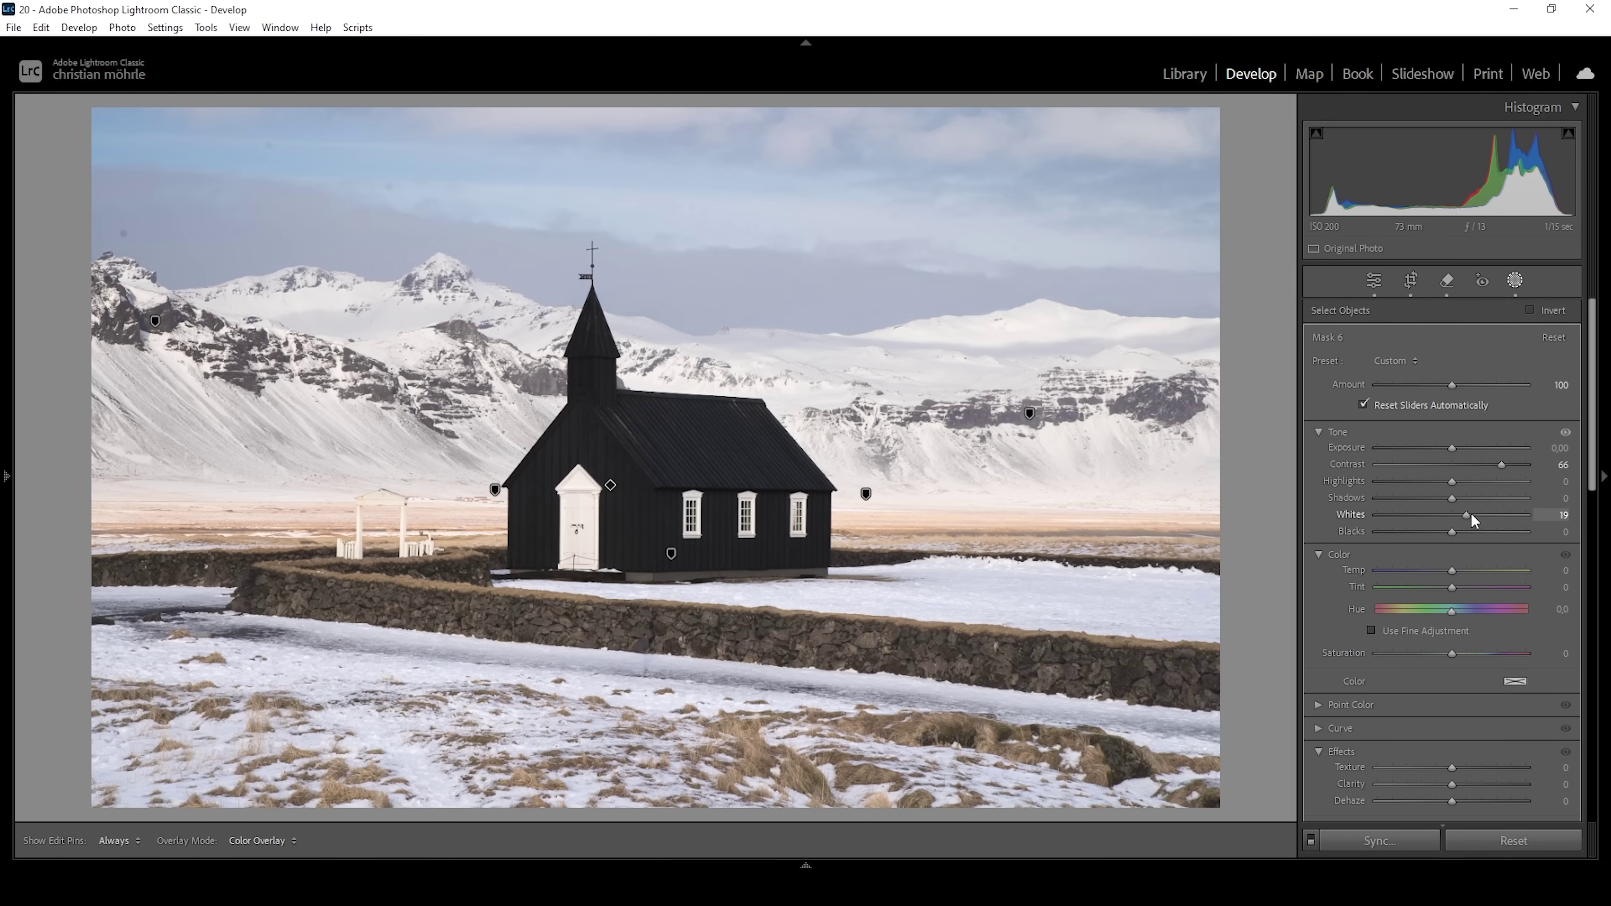
drag(1475, 513, 1479, 514)
scroll(1478, 540, down, 3)
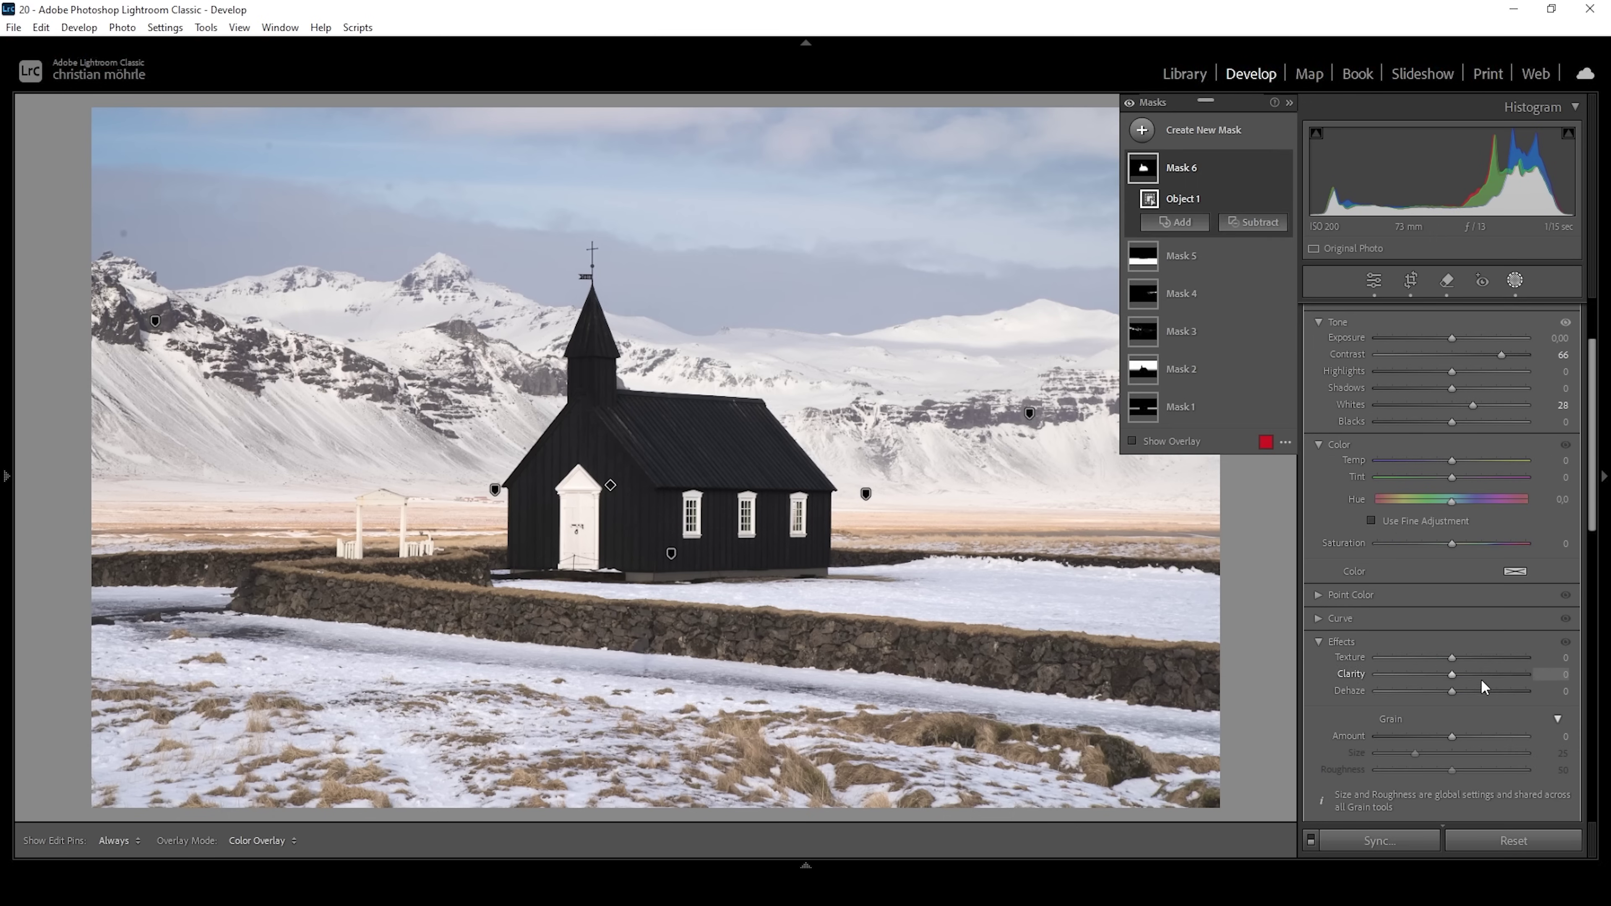
drag(1458, 656, 1454, 673)
Step: Toggle the mask adjustments off and on twice to compare, then close masking
click(1130, 104)
click(1129, 102)
click(1130, 102)
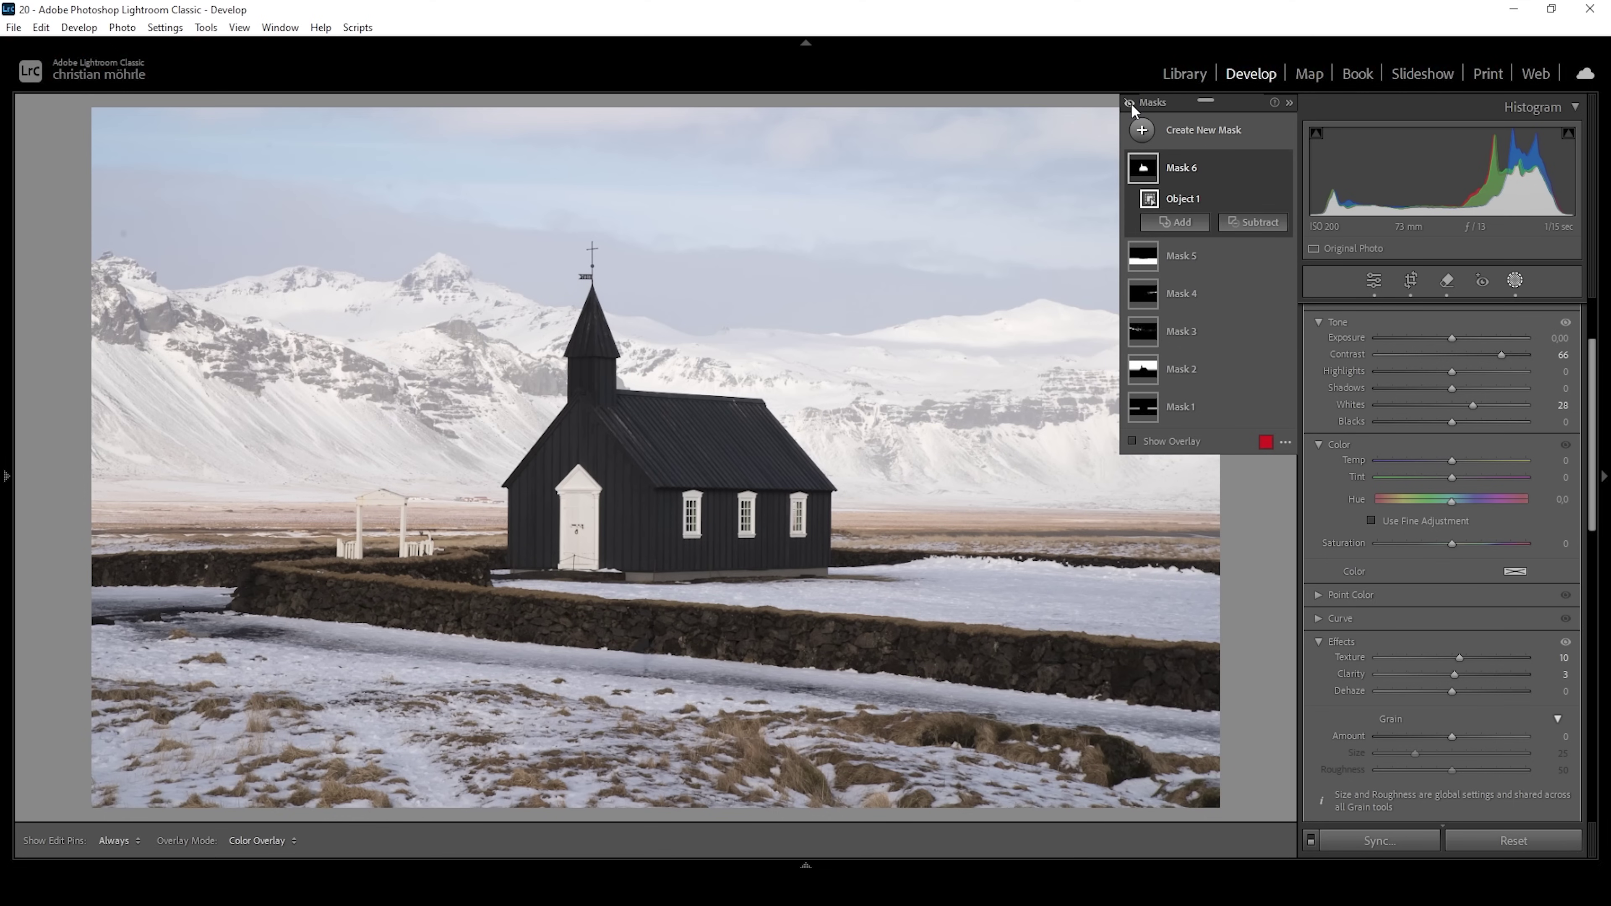
click(1130, 104)
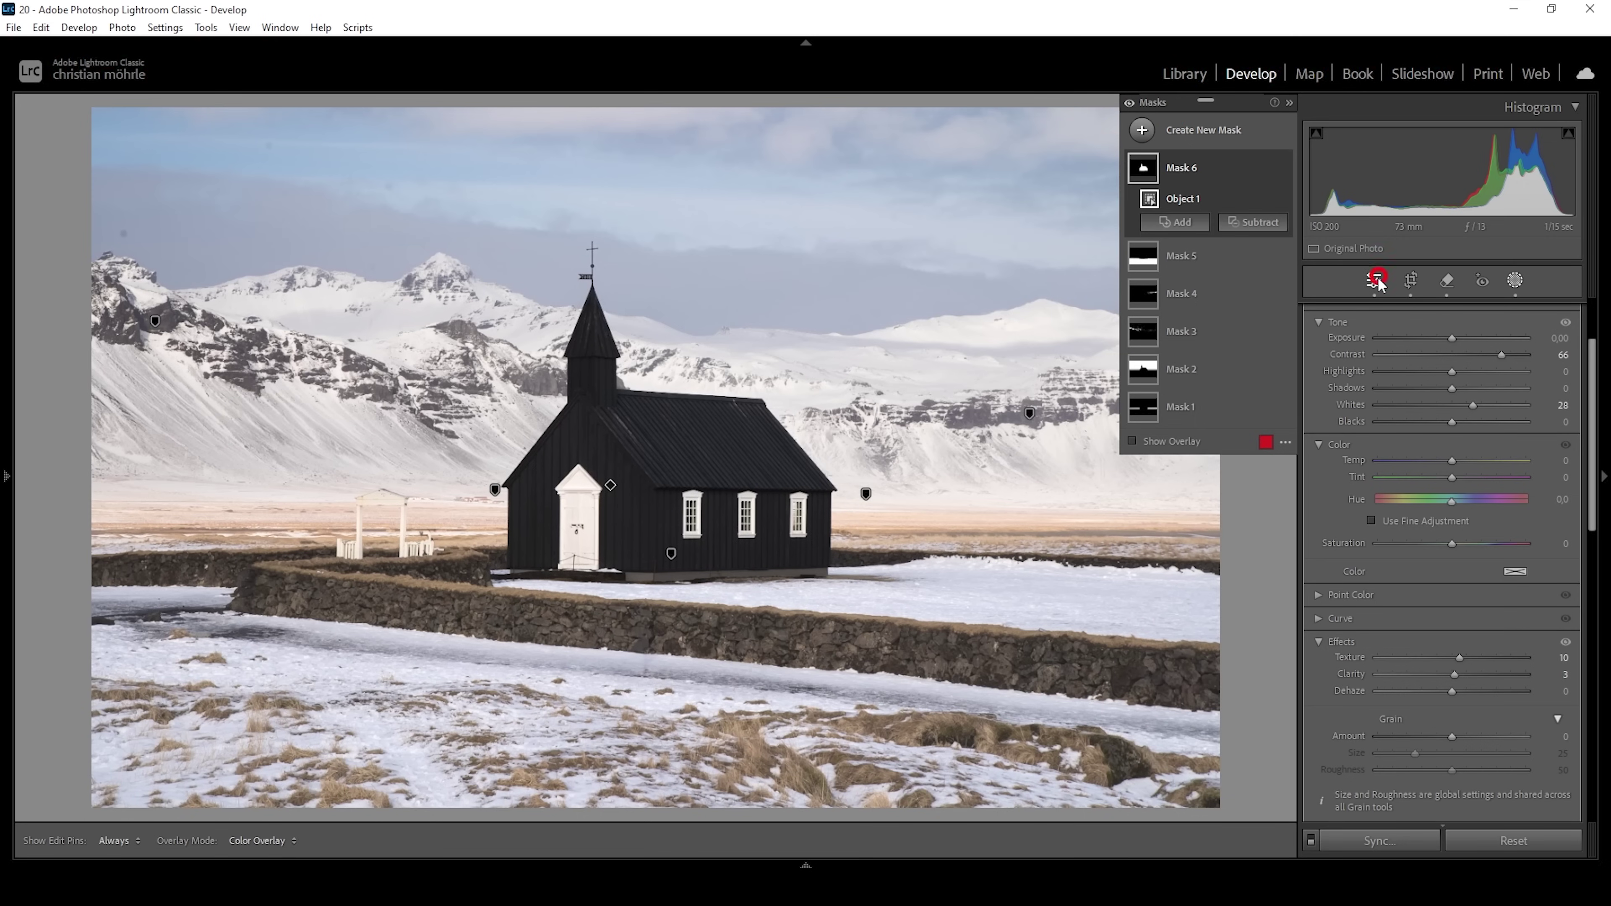
click(1376, 282)
Step: In the Color Mixer HSL hues, set Blue −15, Yellow −19 and Orange −9
scroll(1599, 410, up, 3)
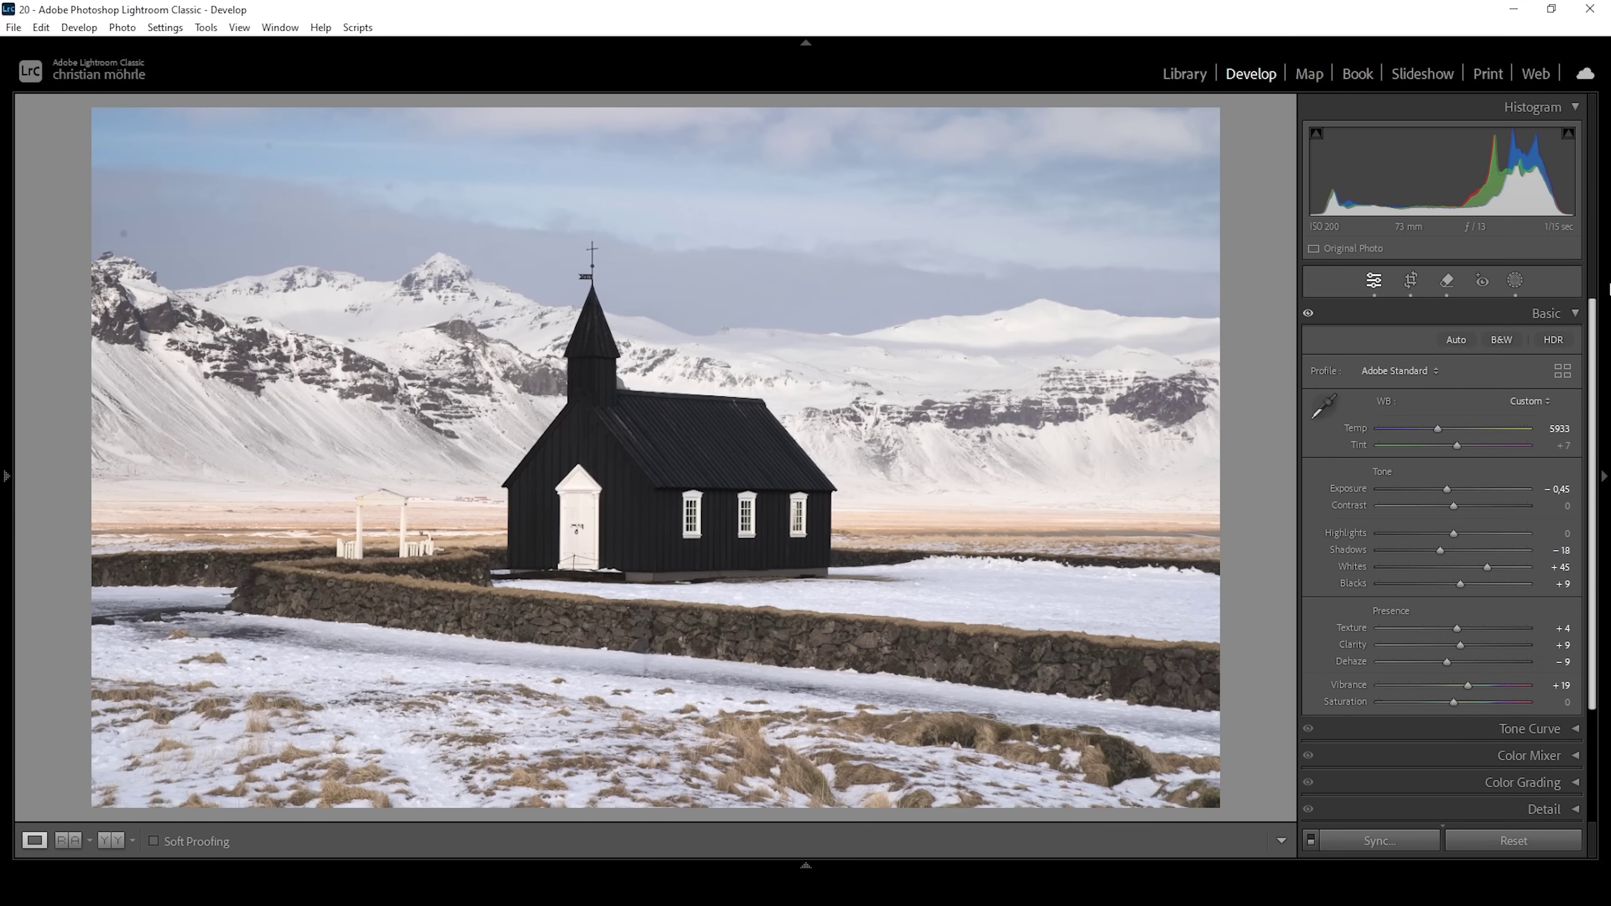
click(1575, 314)
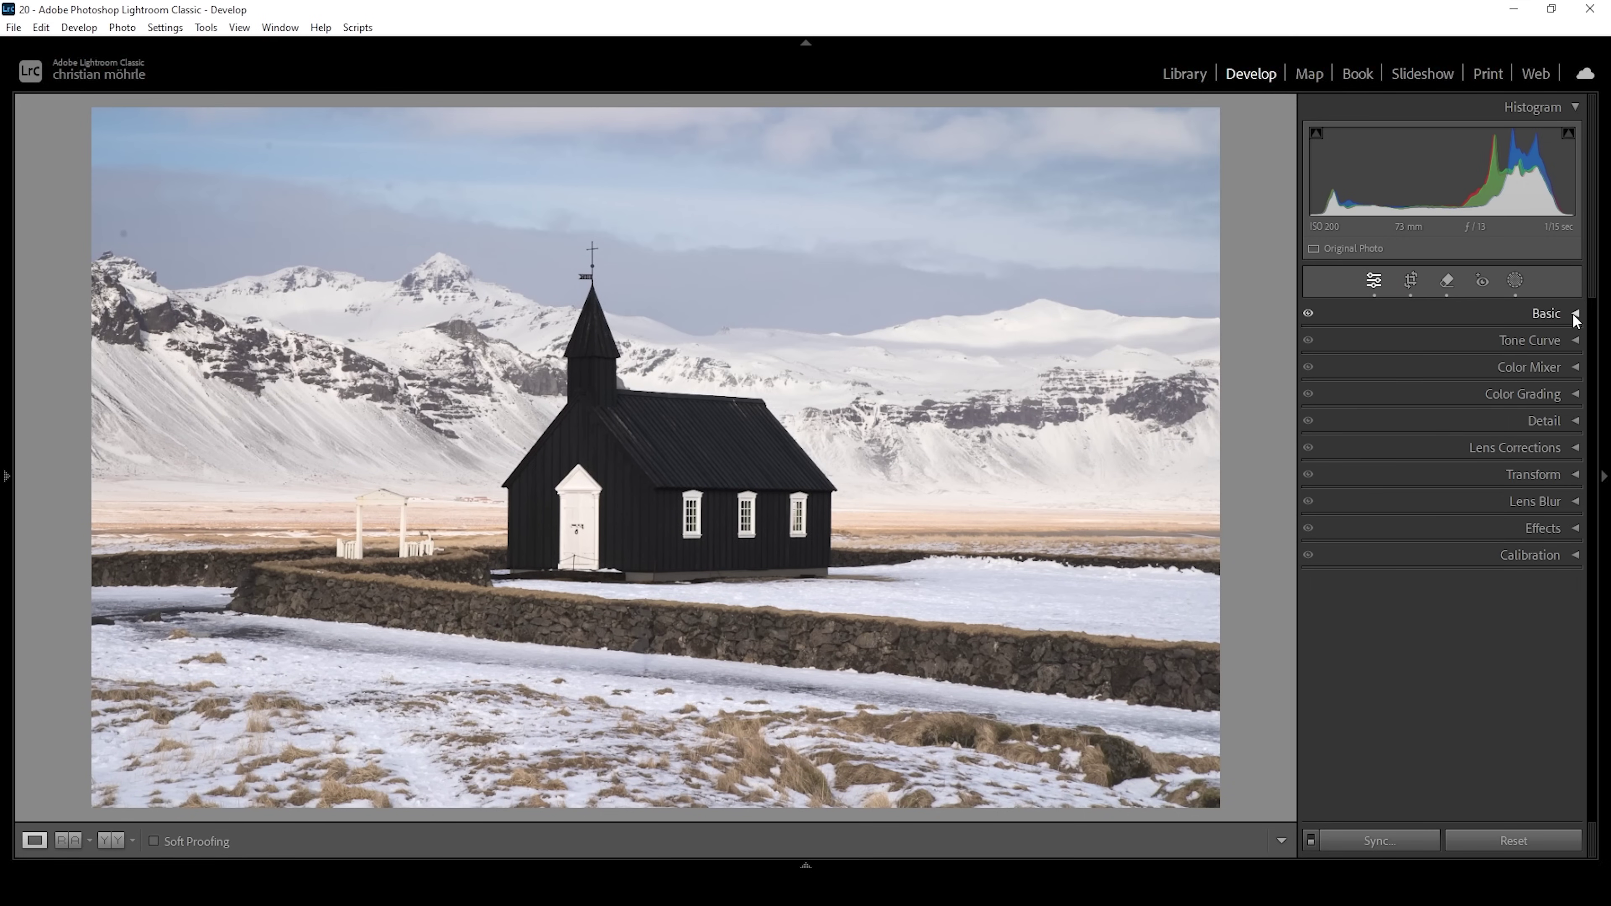
click(1437, 368)
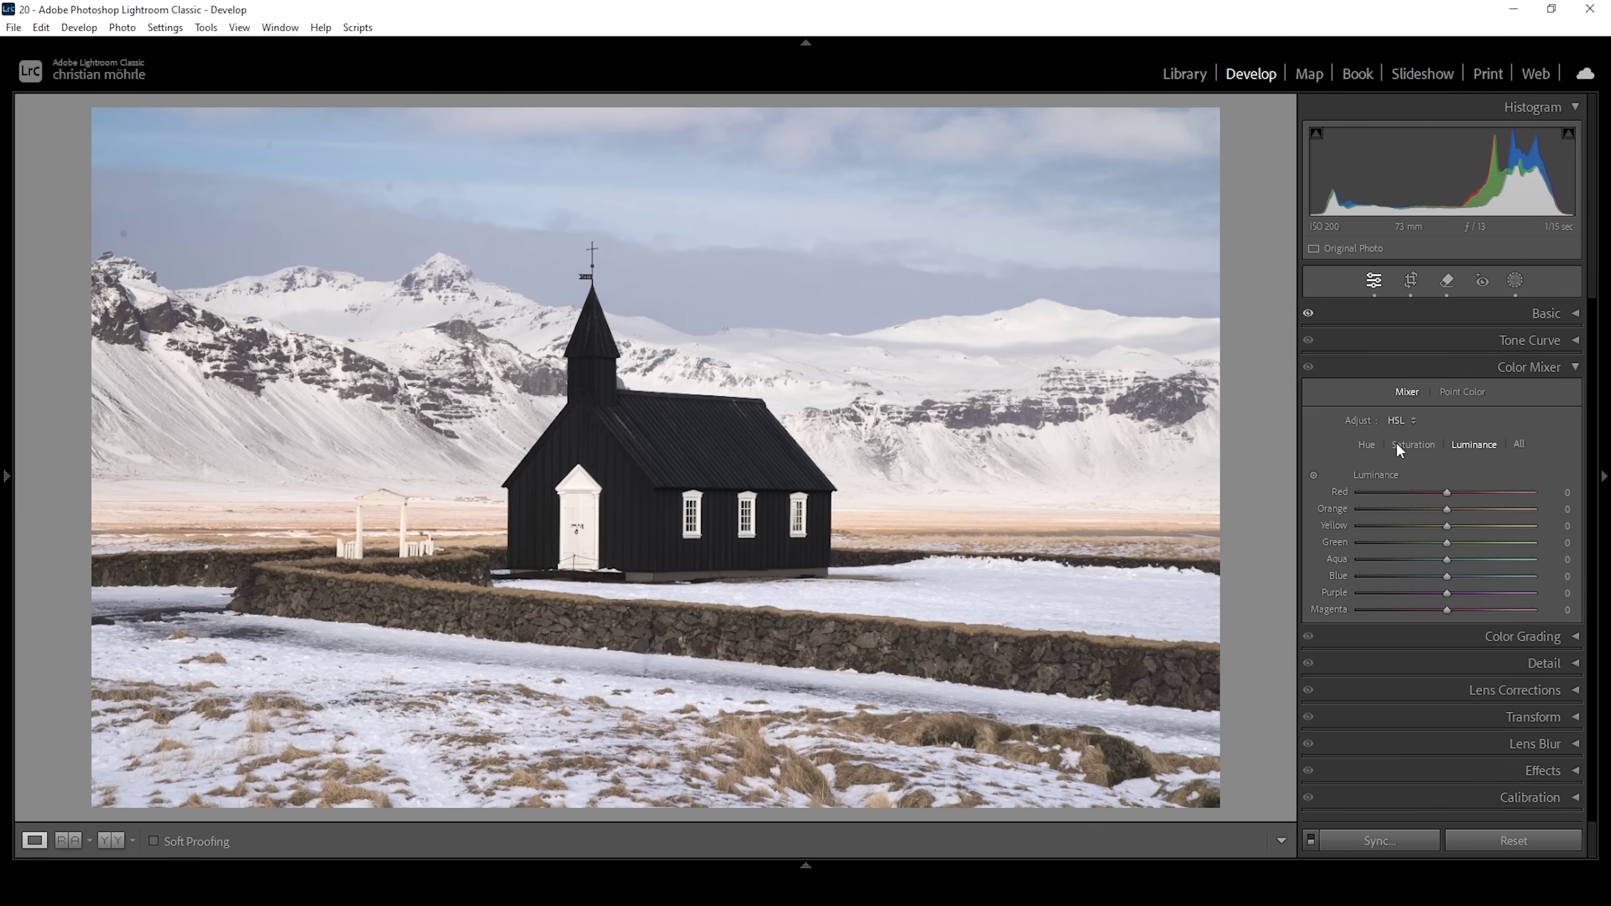
click(1375, 443)
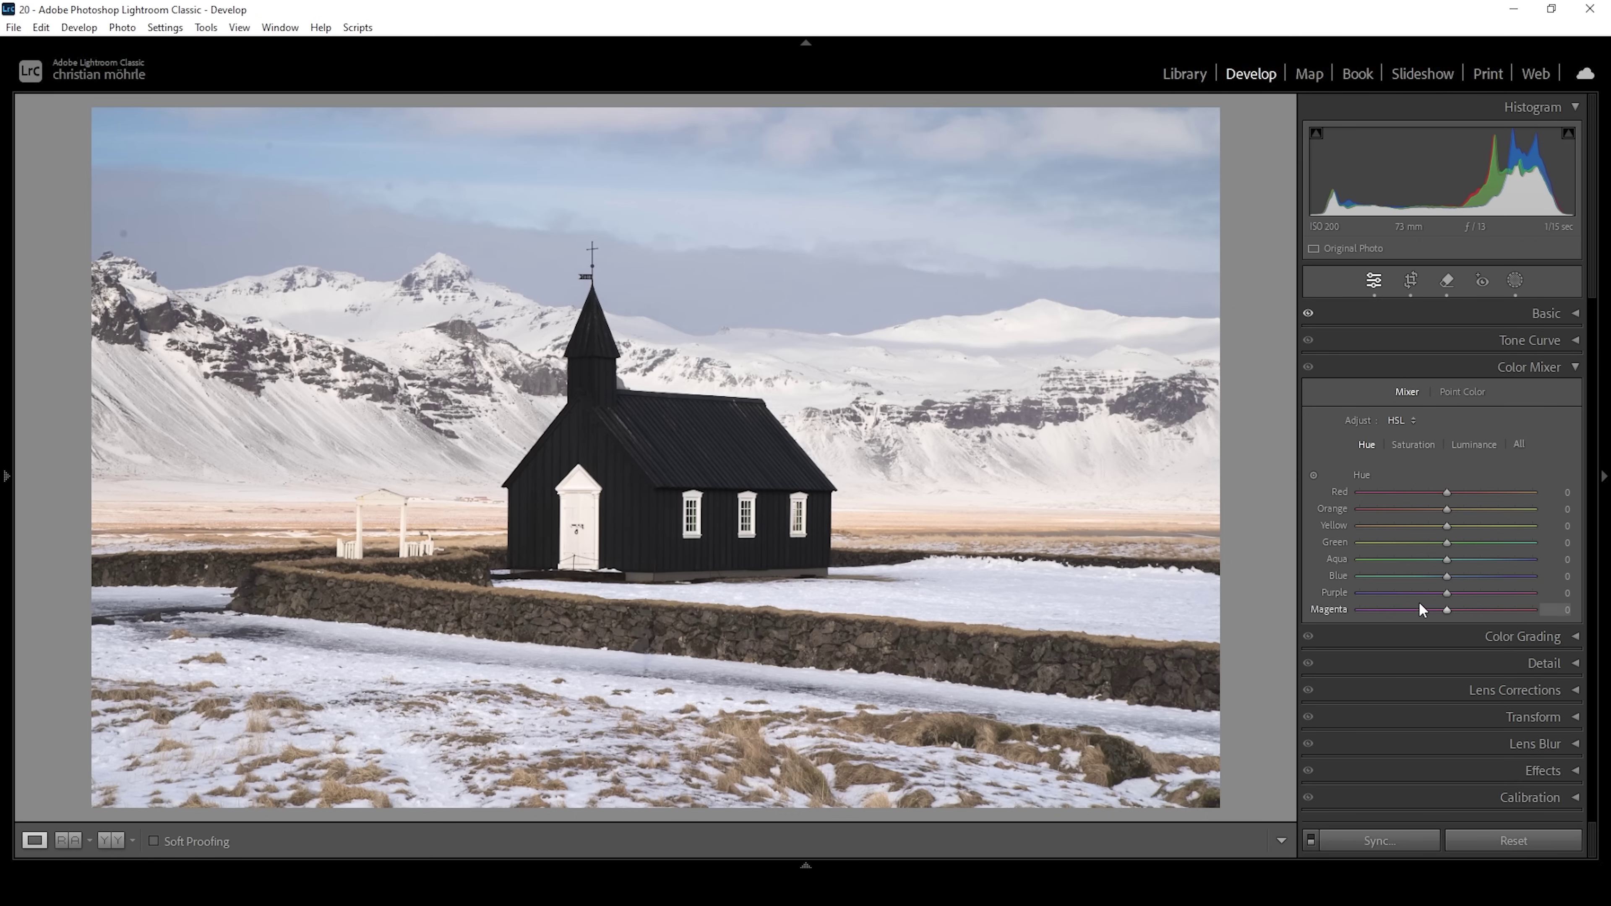
drag(1447, 577, 1437, 576)
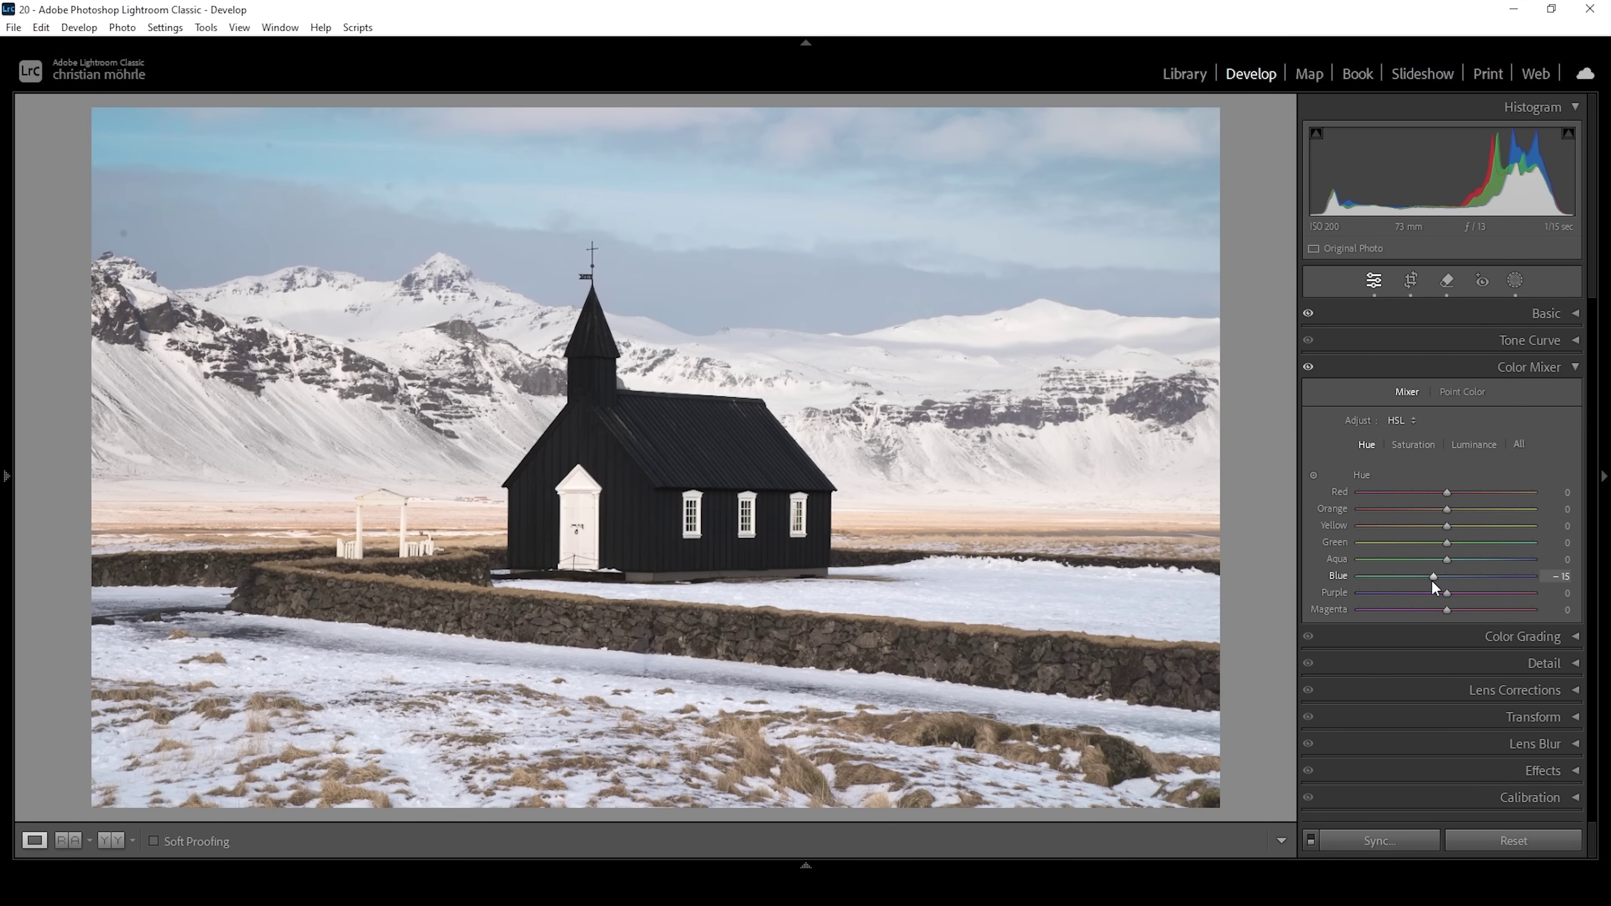
drag(1447, 526, 1438, 530)
drag(1435, 526, 1418, 531)
drag(1448, 512, 1438, 511)
Step: Set Saturation to Orange +11 and Blue −27, then collapse the Color Mixer
click(1414, 446)
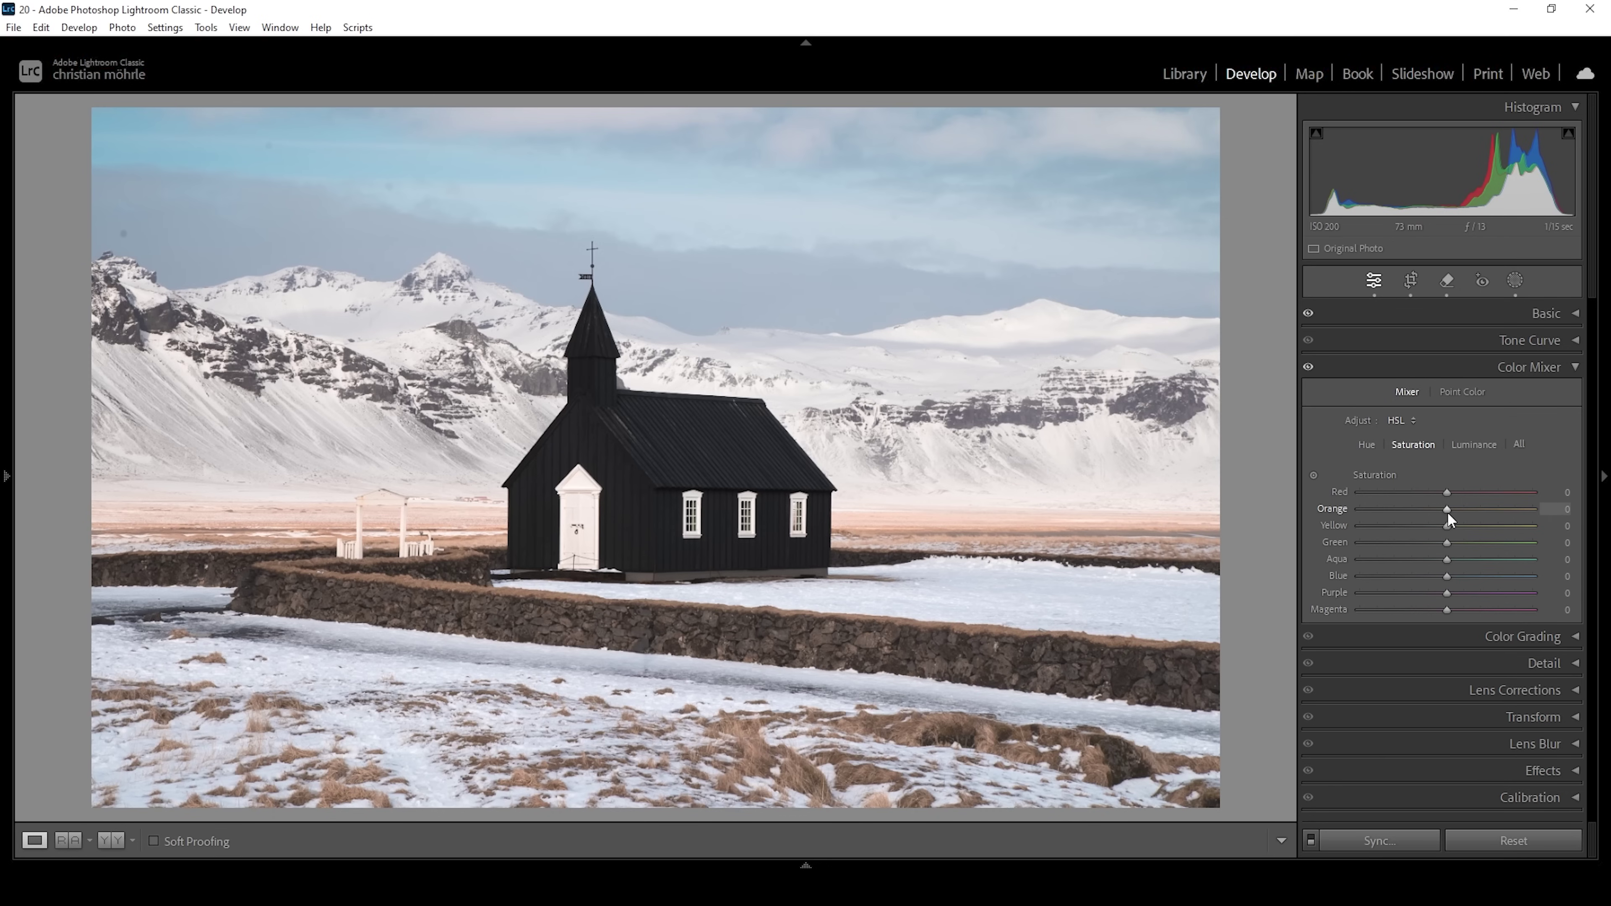
drag(1449, 511, 1456, 511)
drag(1444, 581, 1426, 582)
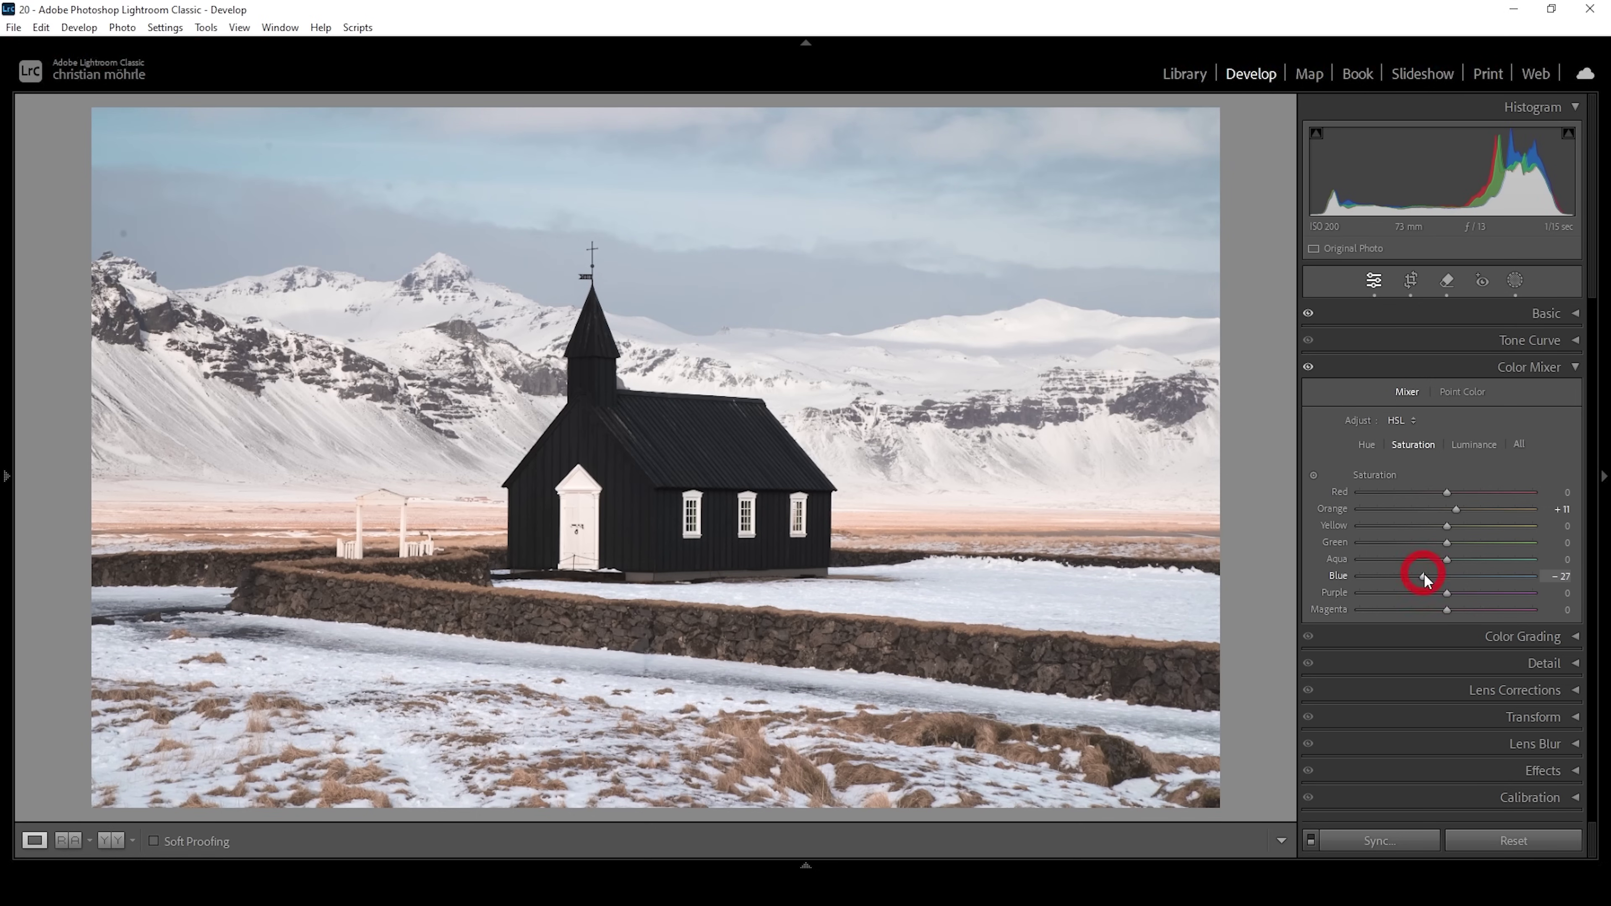
click(1548, 369)
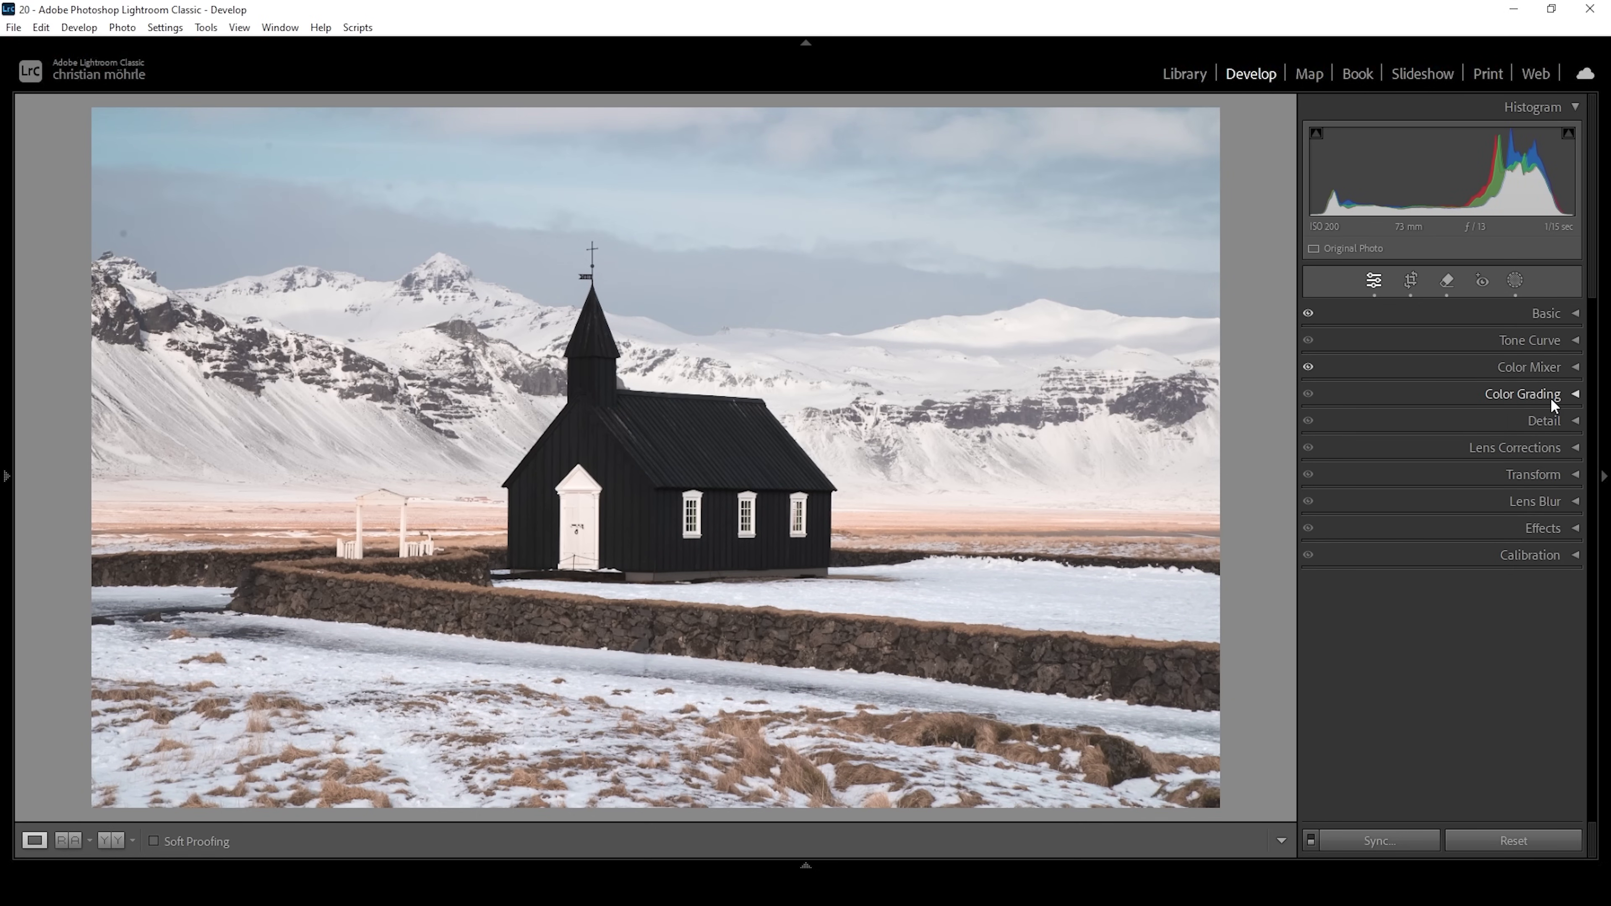
Step: Tint the Color Grading highlights at Hue 37 with Saturation about 10
click(1551, 397)
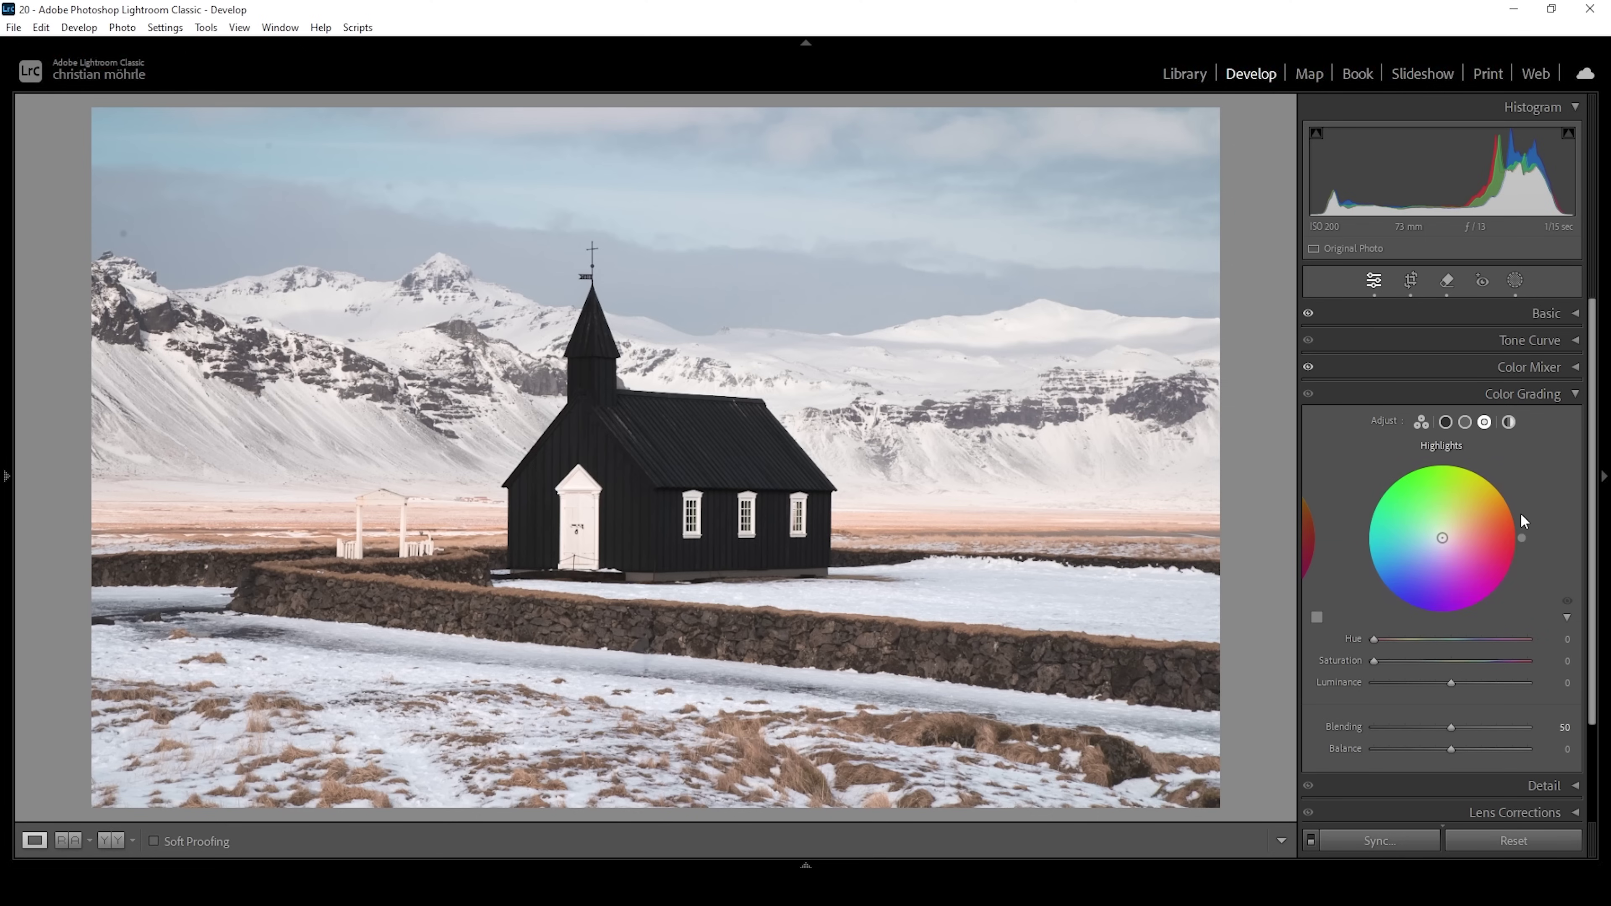
drag(1374, 640, 1391, 645)
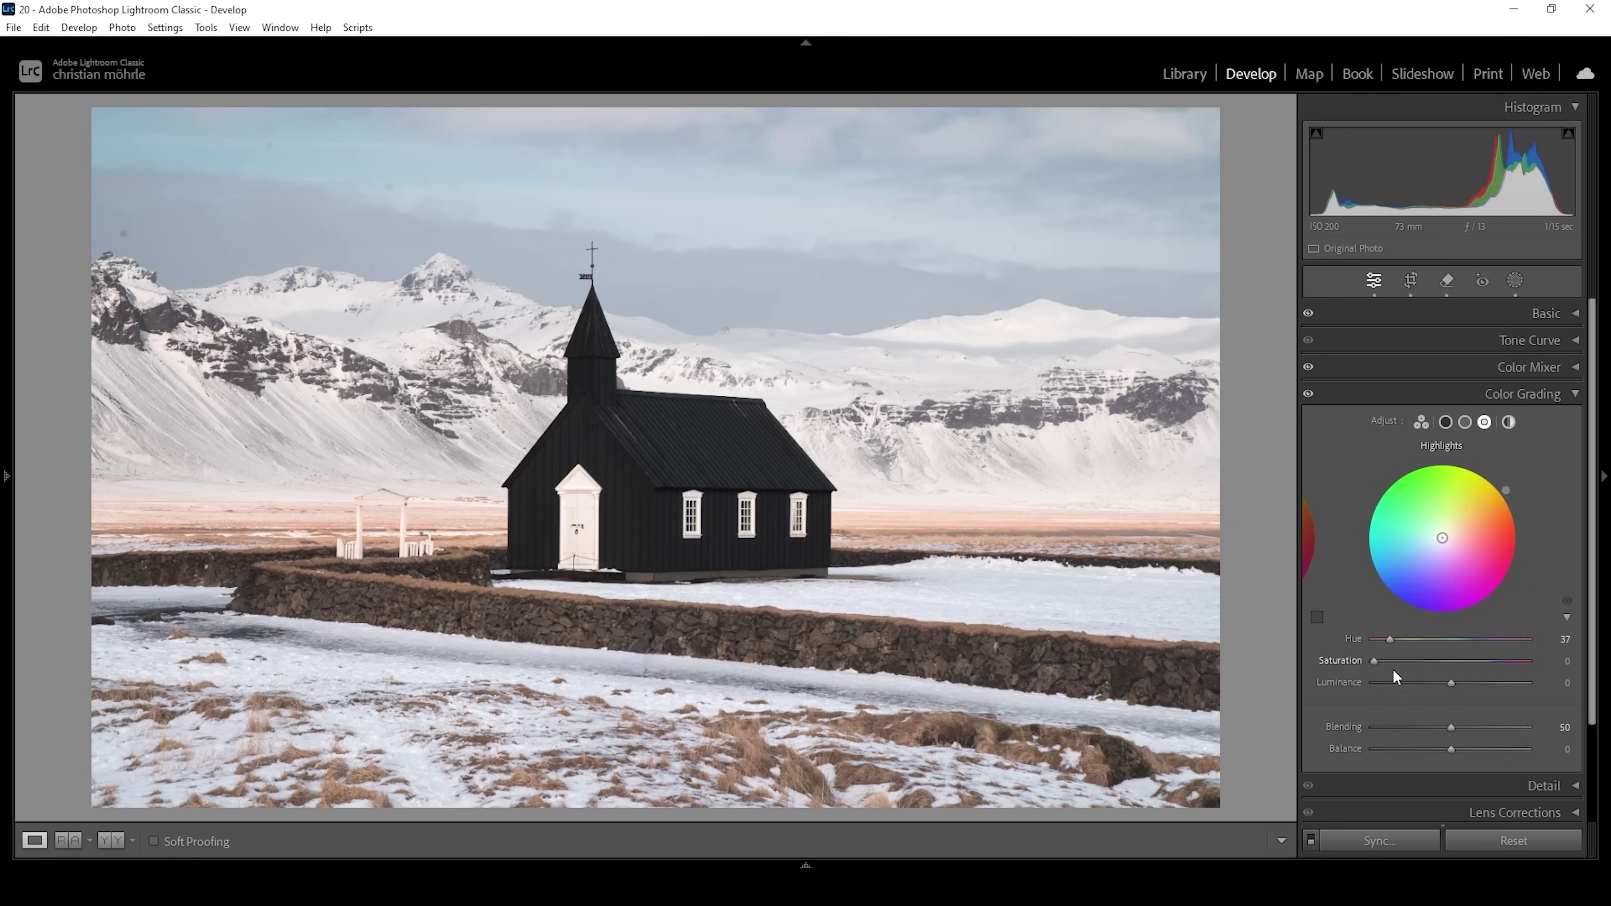
drag(1375, 660, 1389, 660)
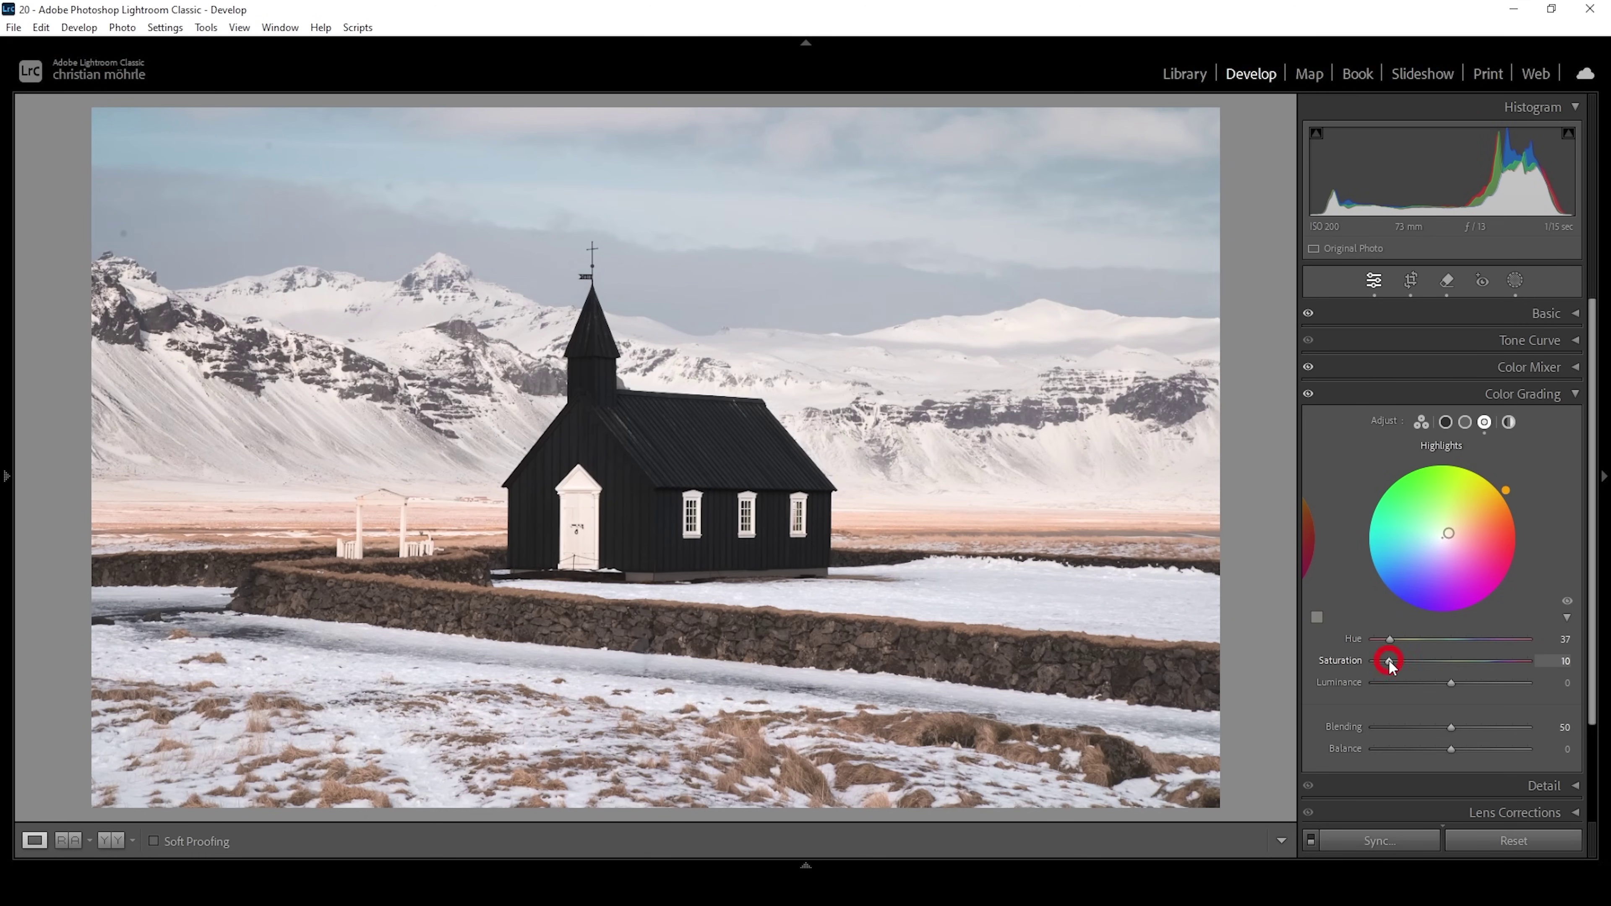
key(ctrl+4)
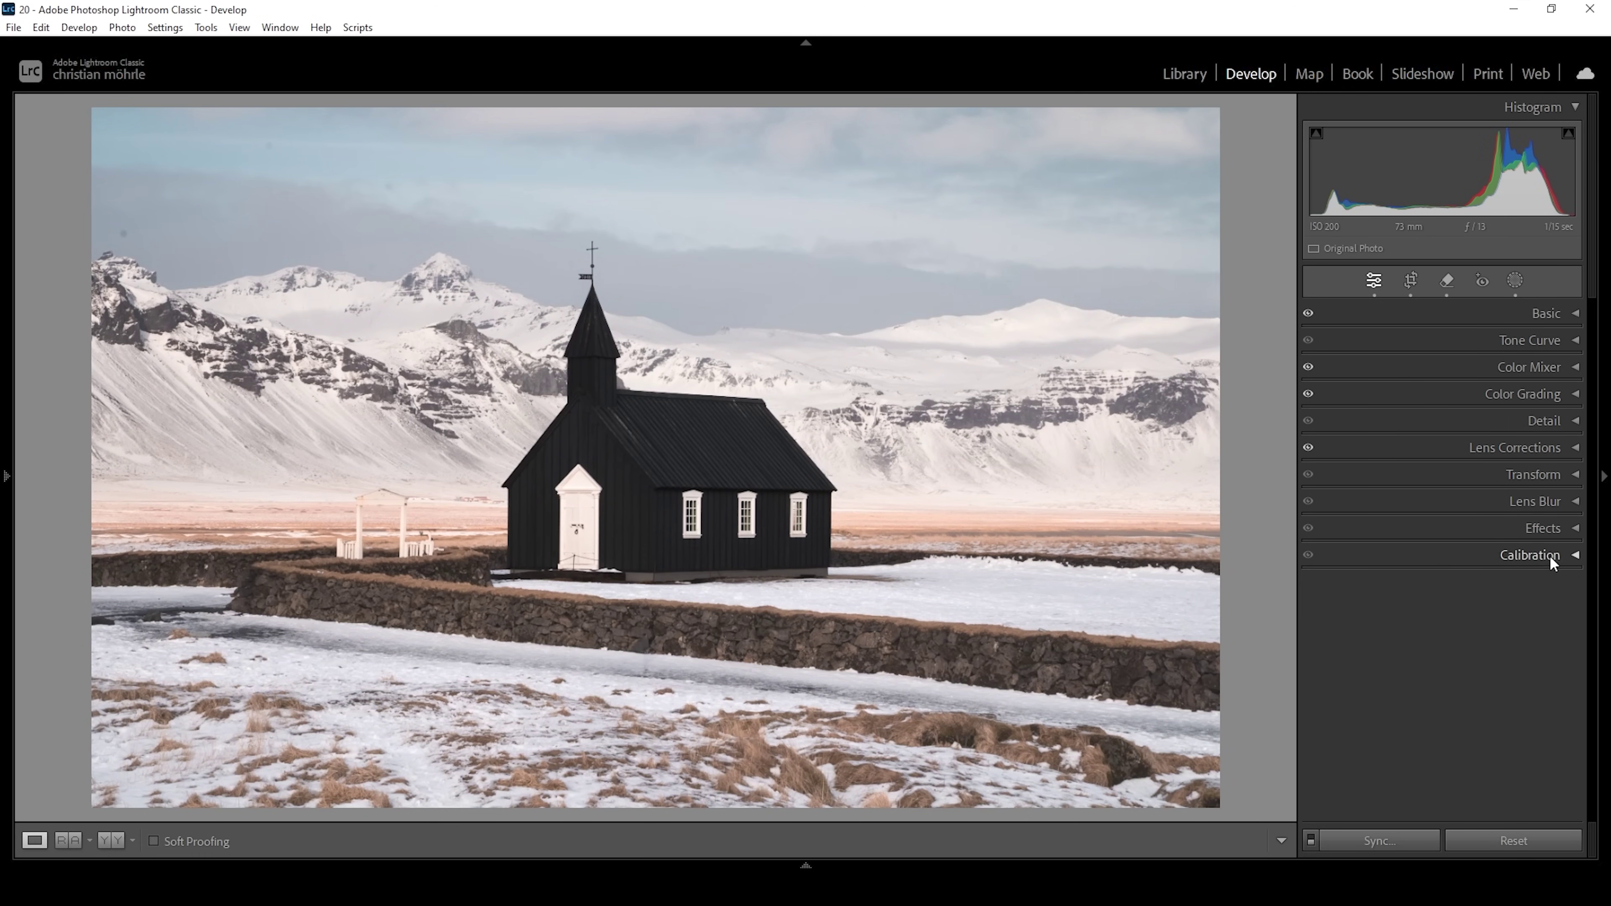
Step: In Calibration, set Blue Primary Hue to -26 and Saturation to +24
click(1551, 554)
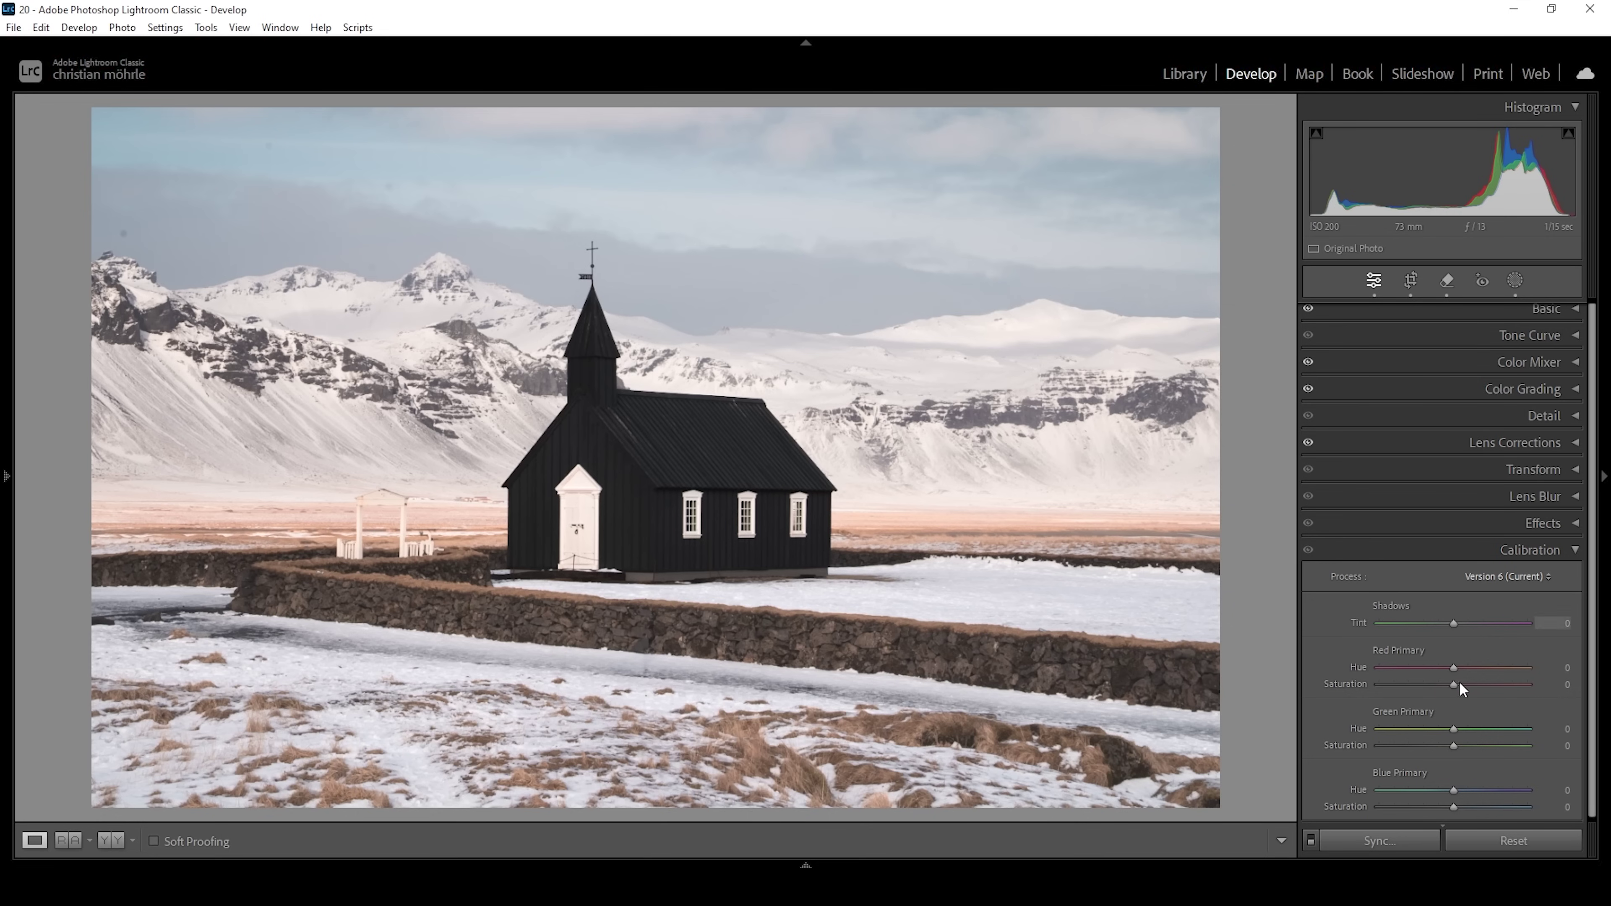
drag(1450, 794, 1435, 791)
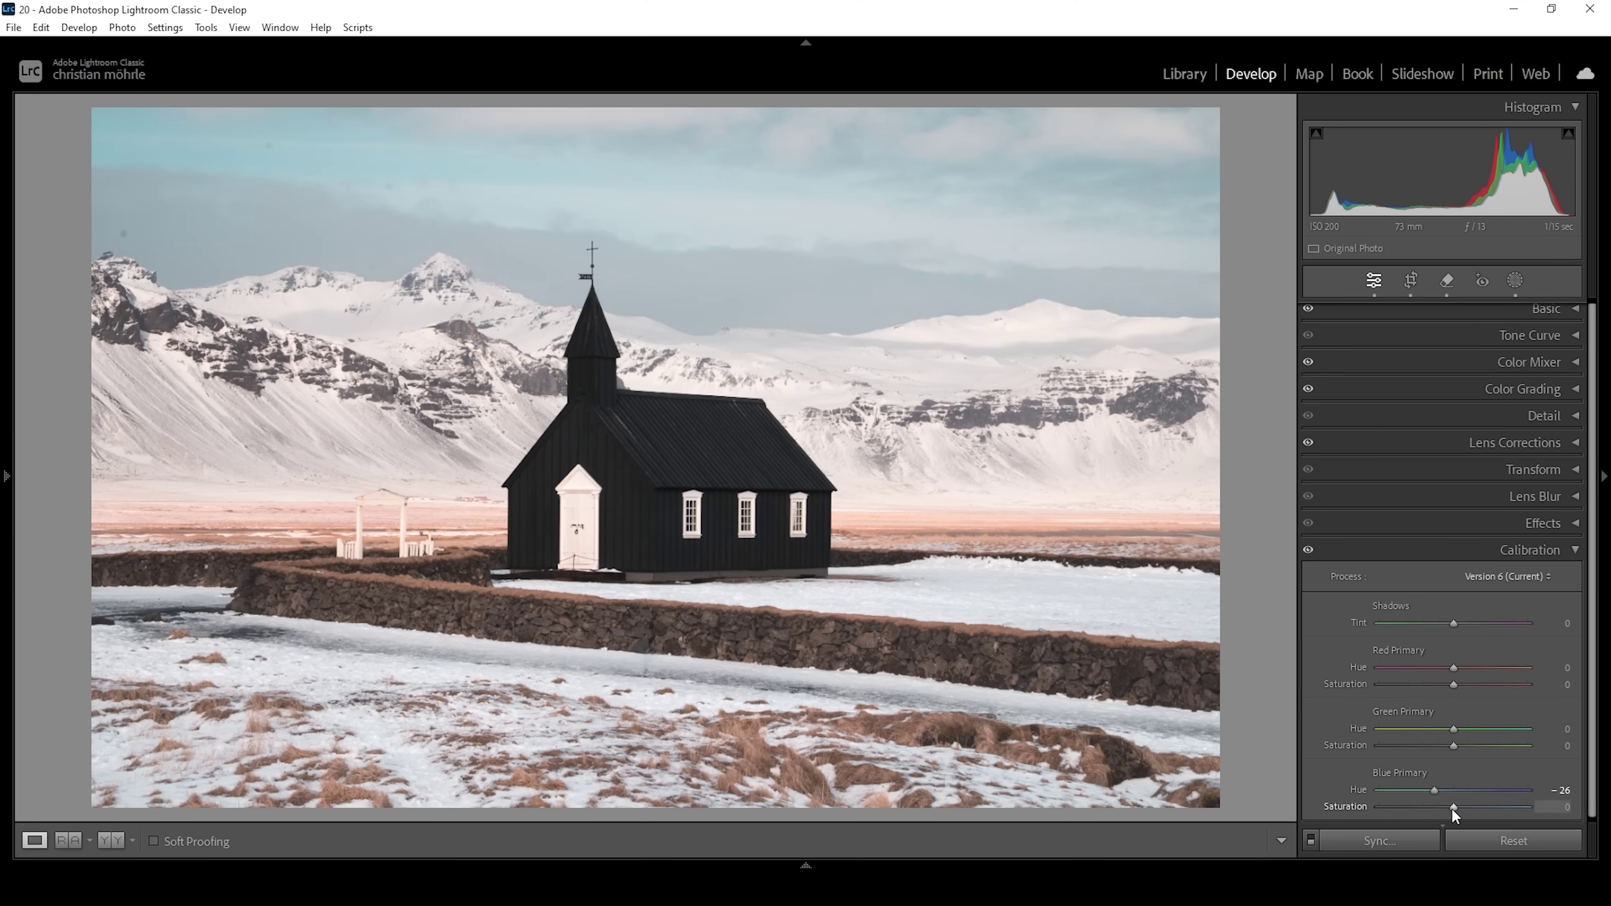
drag(1454, 807, 1472, 807)
click(1544, 551)
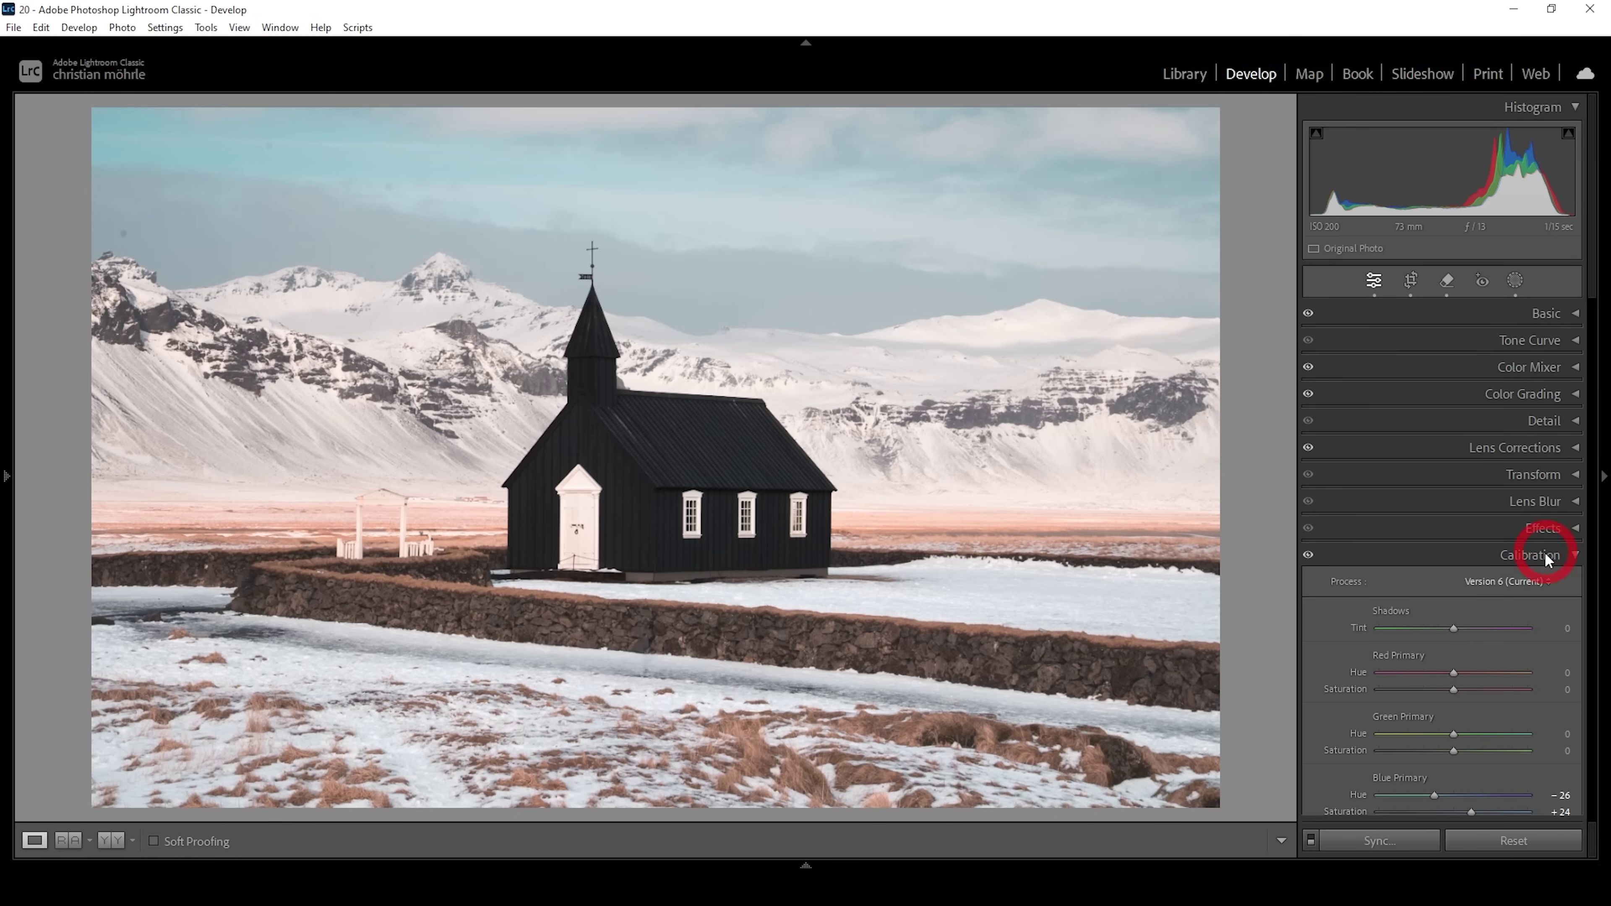
Step: In Detail, set sharpening Radius 0.5, Detail 100, Masking 63 and Amount 79
click(1535, 421)
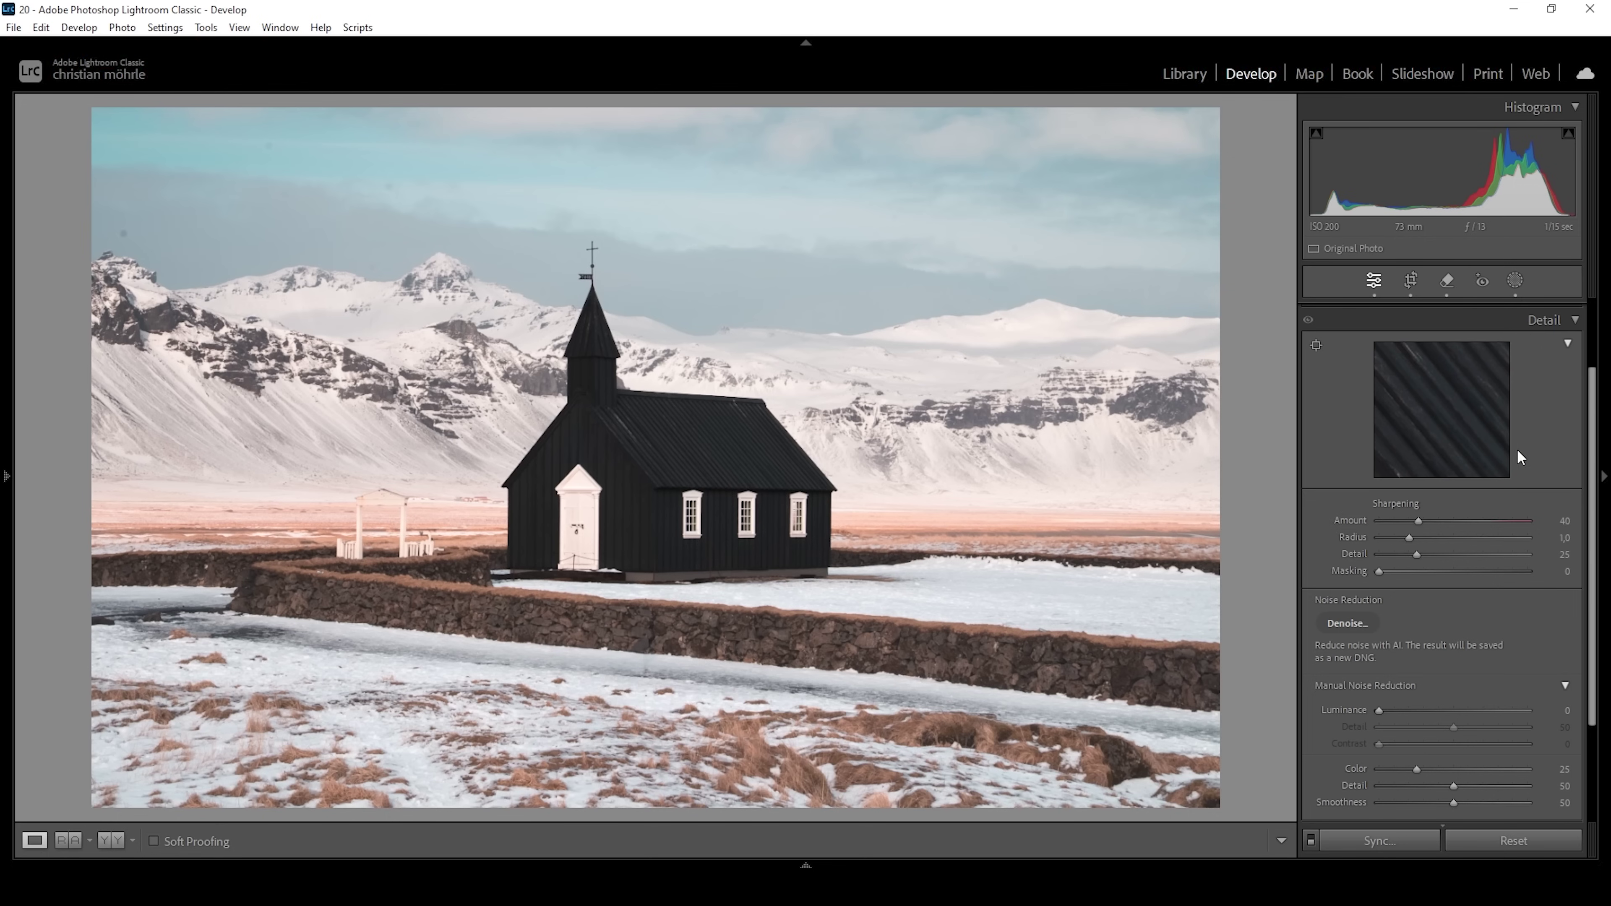
drag(1409, 538, 1535, 555)
drag(1382, 570, 1469, 583)
drag(1418, 520, 1463, 522)
Step: Switch to the Remove tool in Heal mode with Visualize Spots turned on
click(1447, 281)
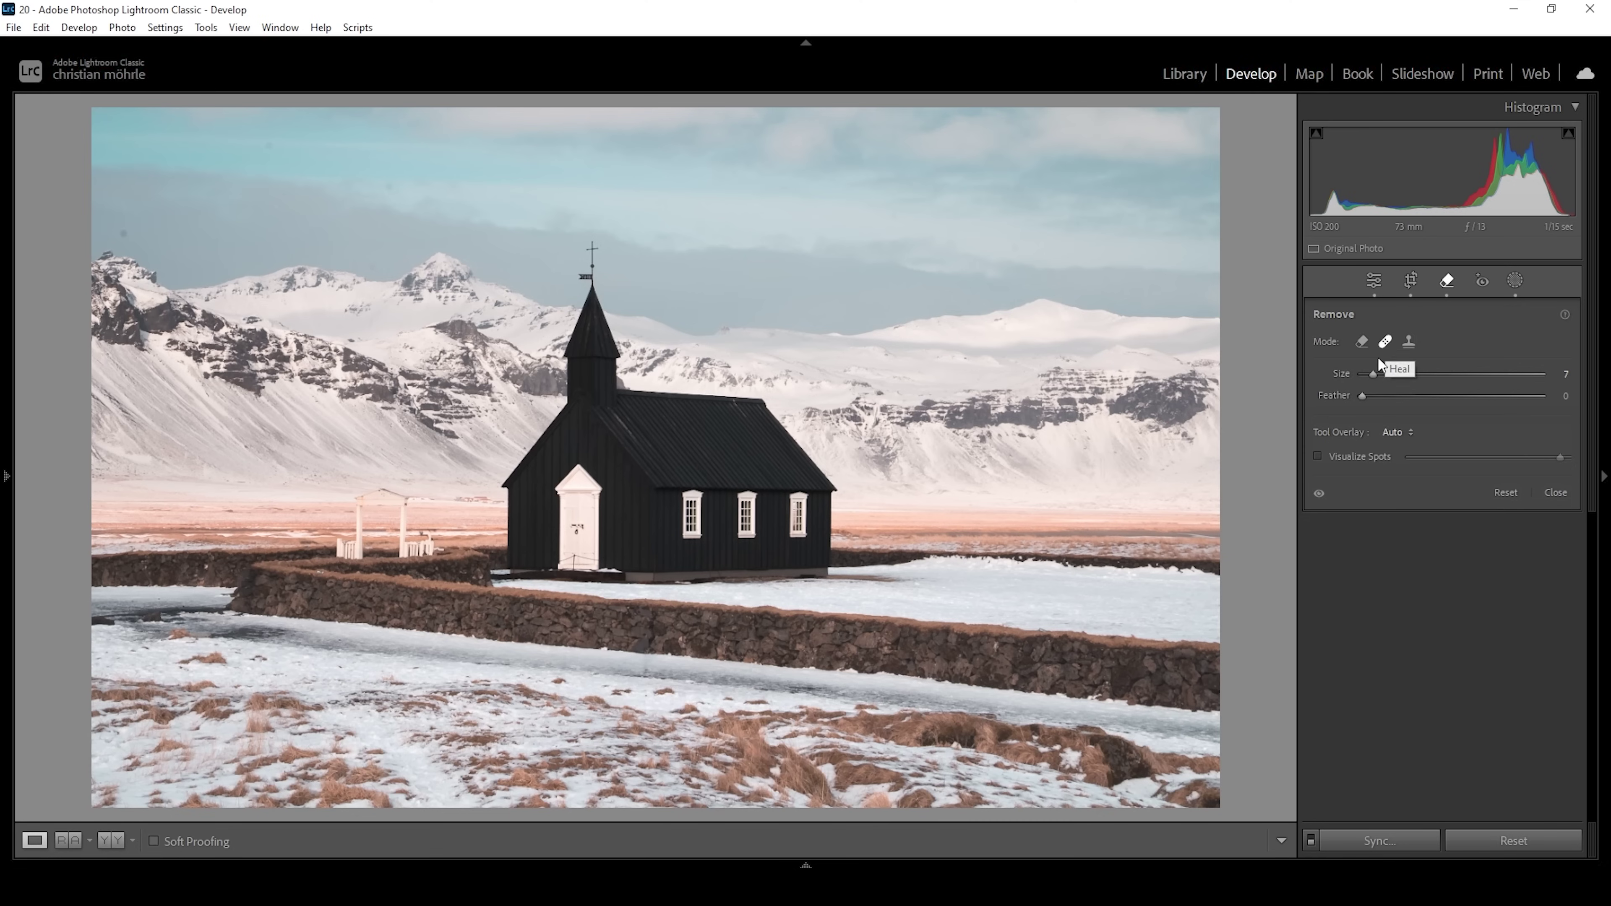
click(1318, 456)
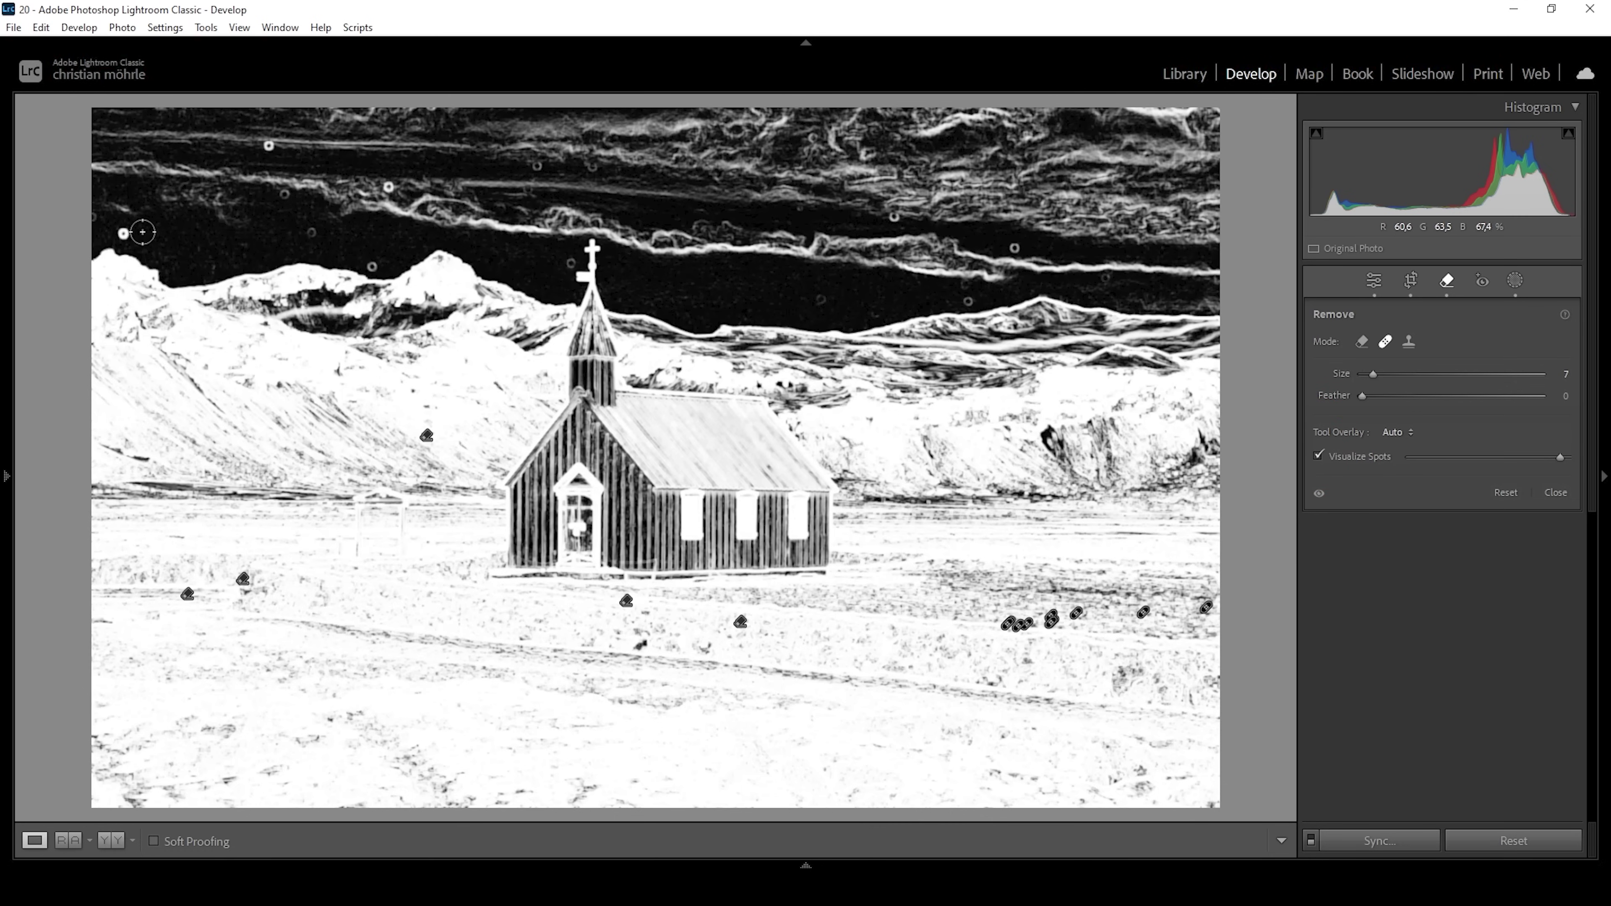
scroll(127, 237, down, 1)
Step: Heal three dust specks in the upper-left sky and return to the adjustment panels
click(123, 232)
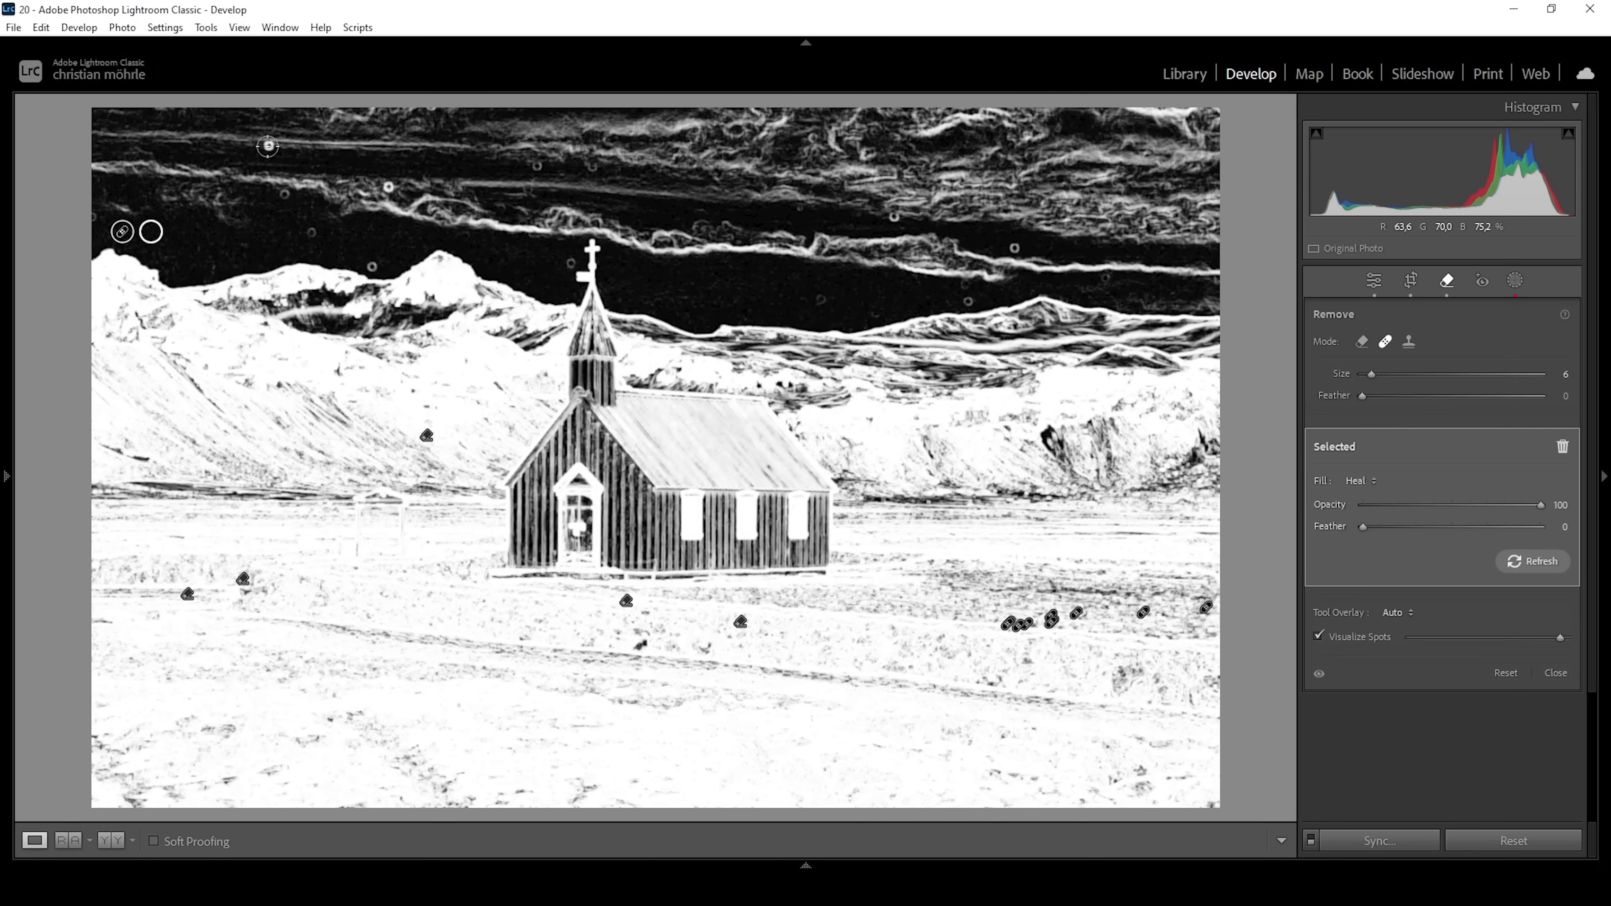
click(266, 145)
click(286, 196)
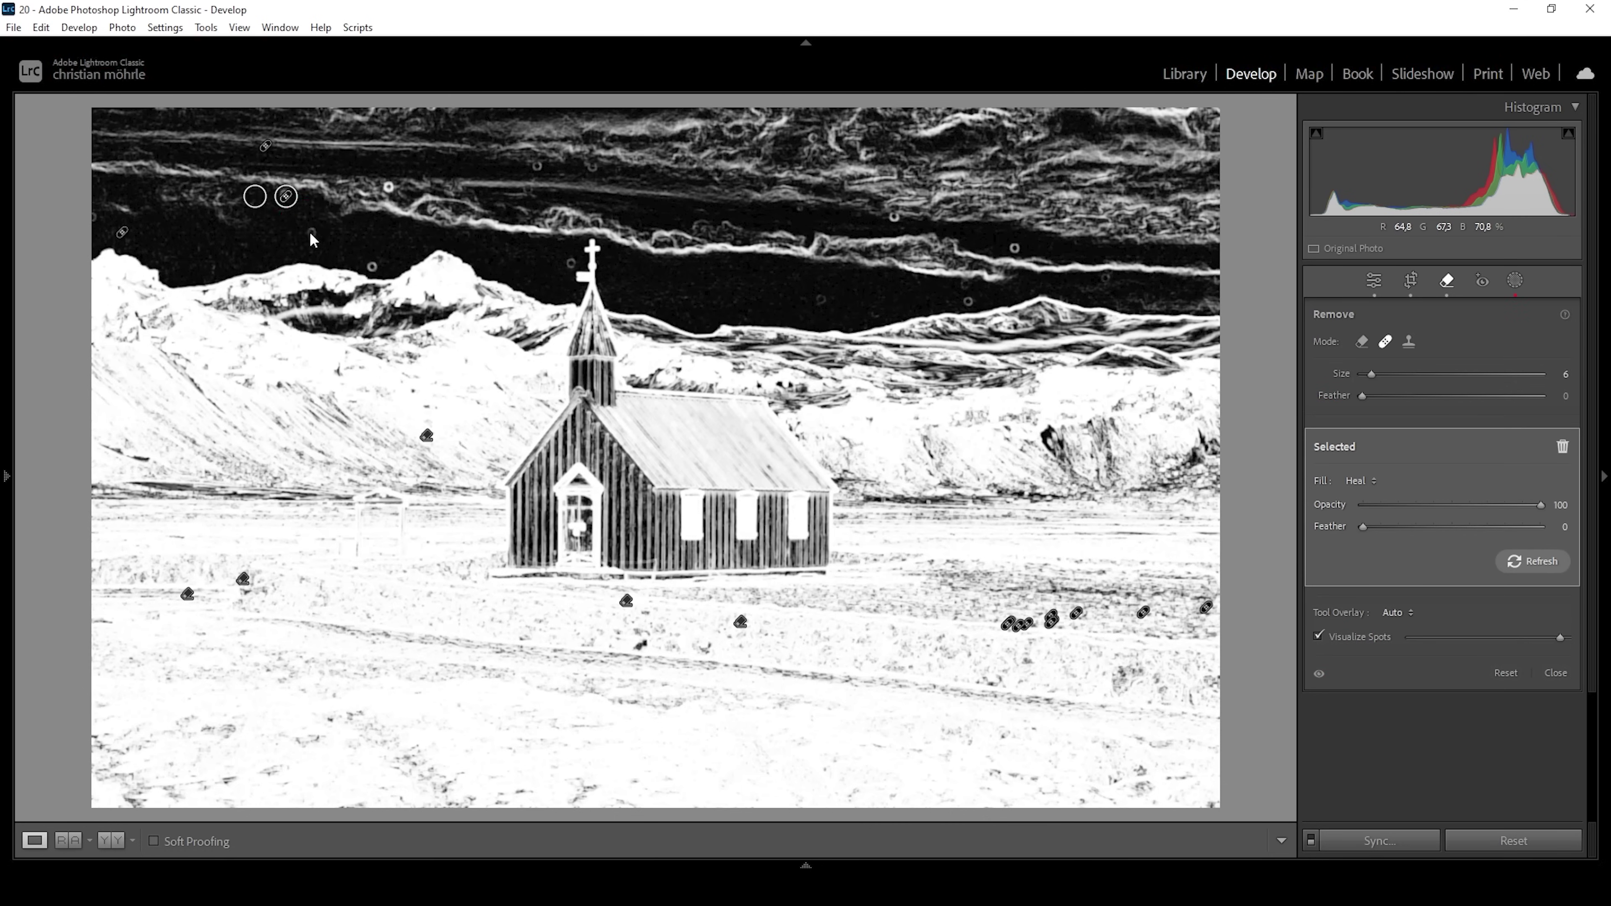
click(1377, 279)
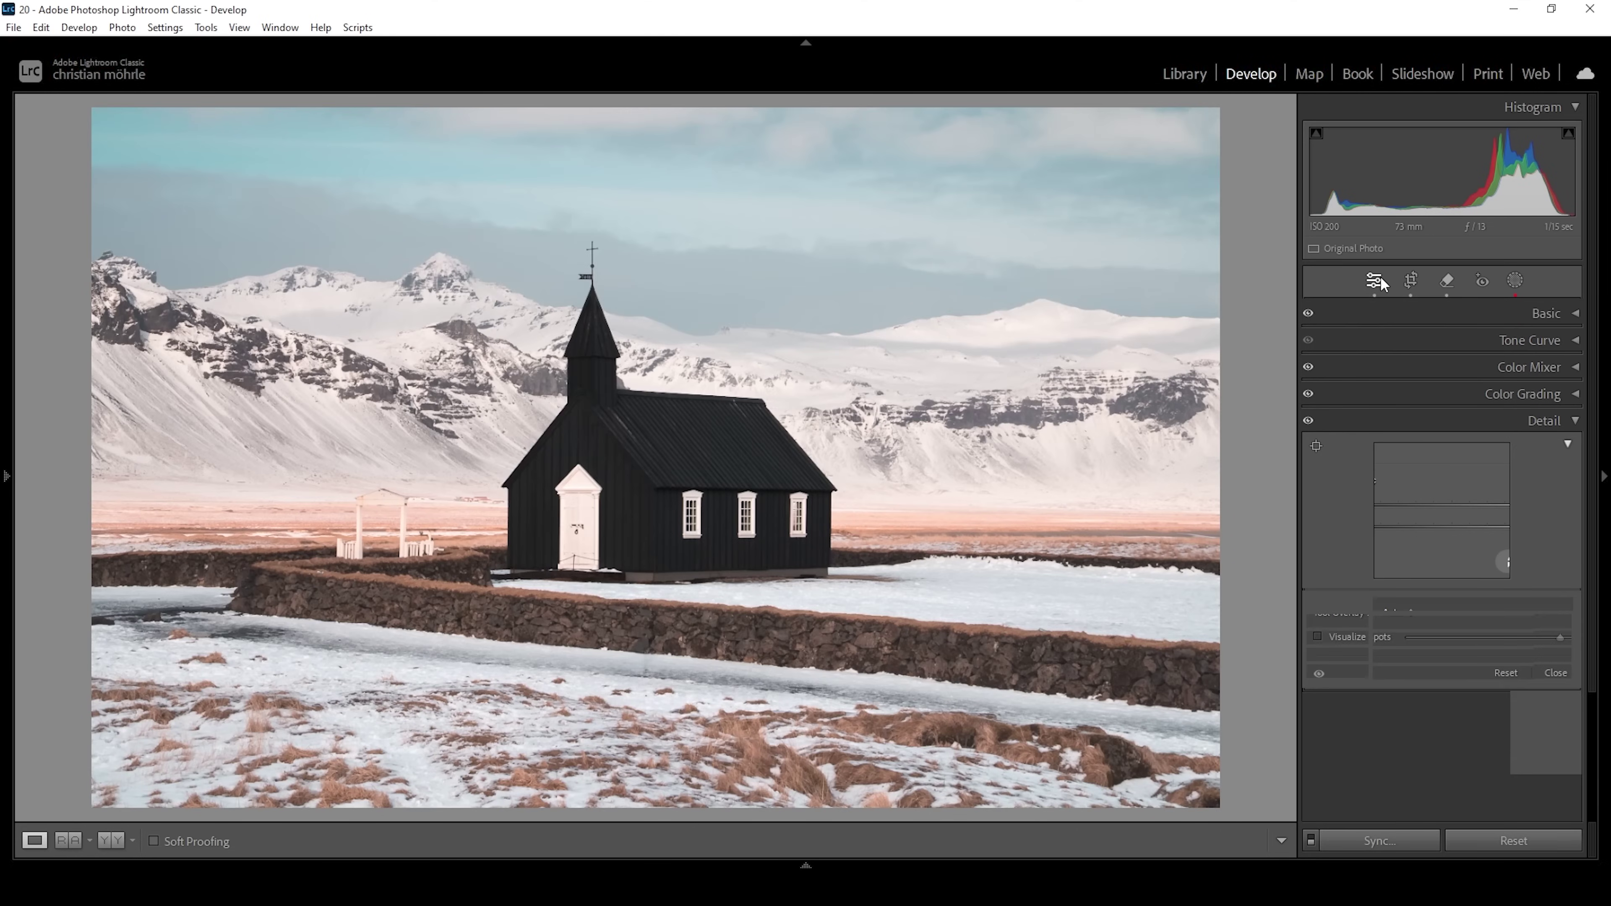